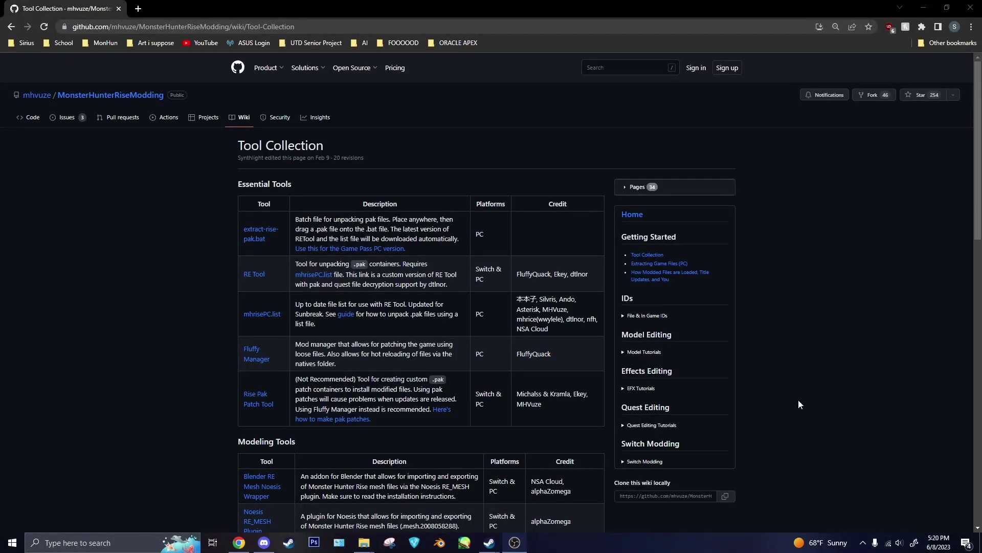
- Review the tool tables on the Monster Hunter Rise modding wiki's Tool Collection page
click(792, 397)
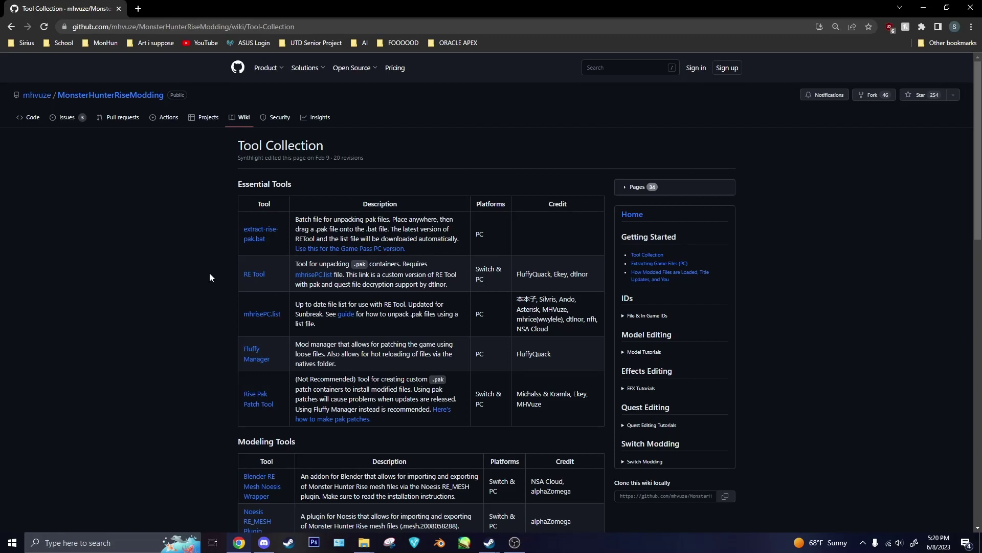
scroll(209, 272, down, 4)
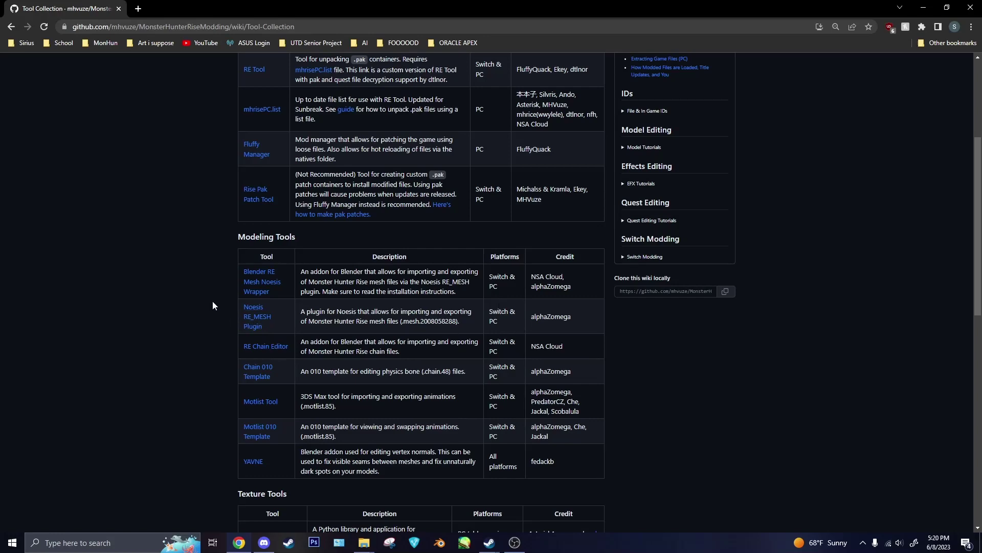
scroll(212, 307, down, 4)
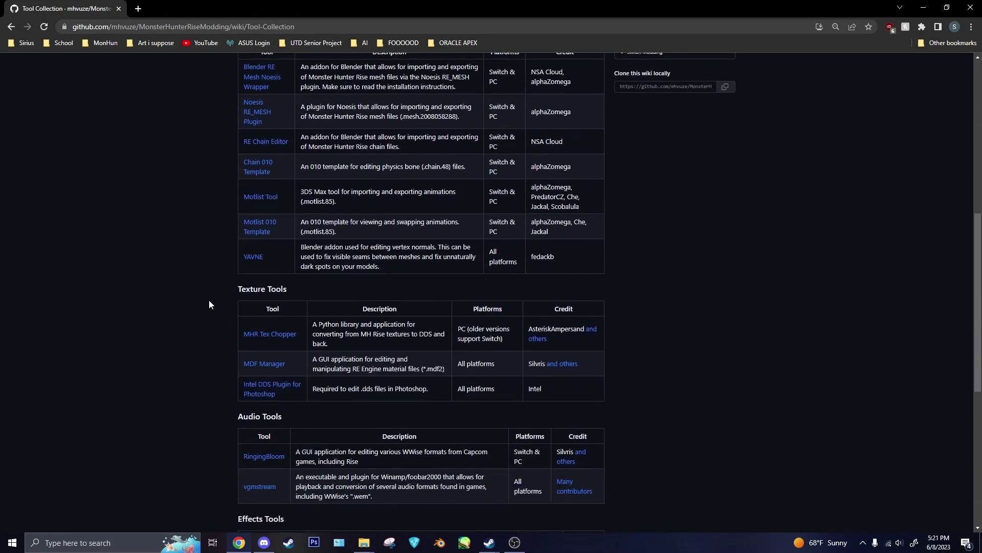
scroll(198, 220, down, 6)
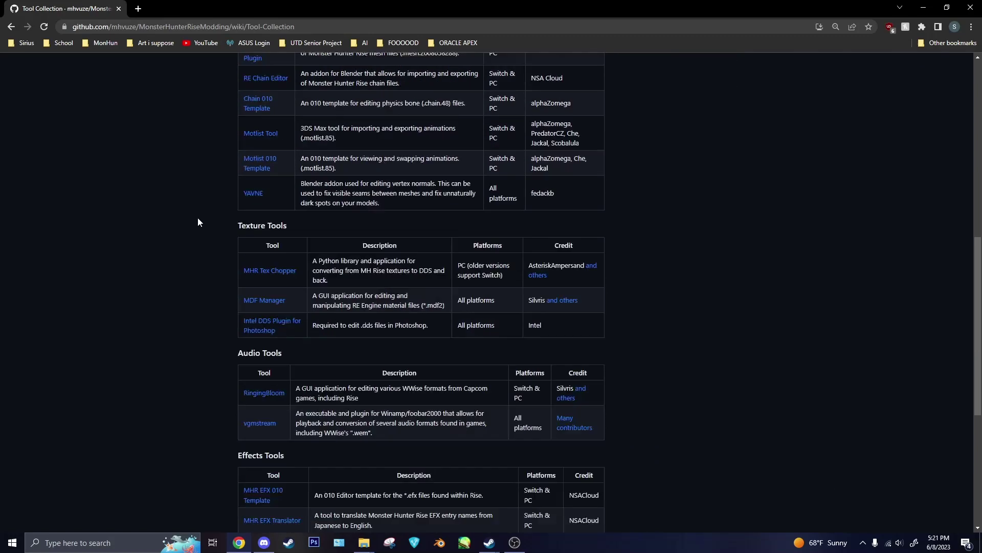
scroll(184, 303, up, 1)
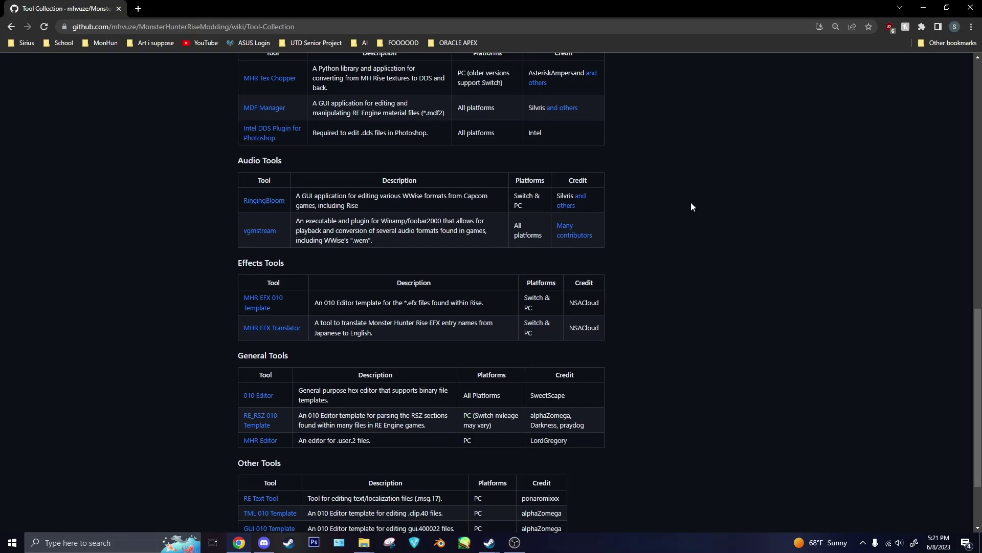
- Switch to Steam and open the MONSTER HUNTER RISE install folder from the game's local files properties
click(921, 11)
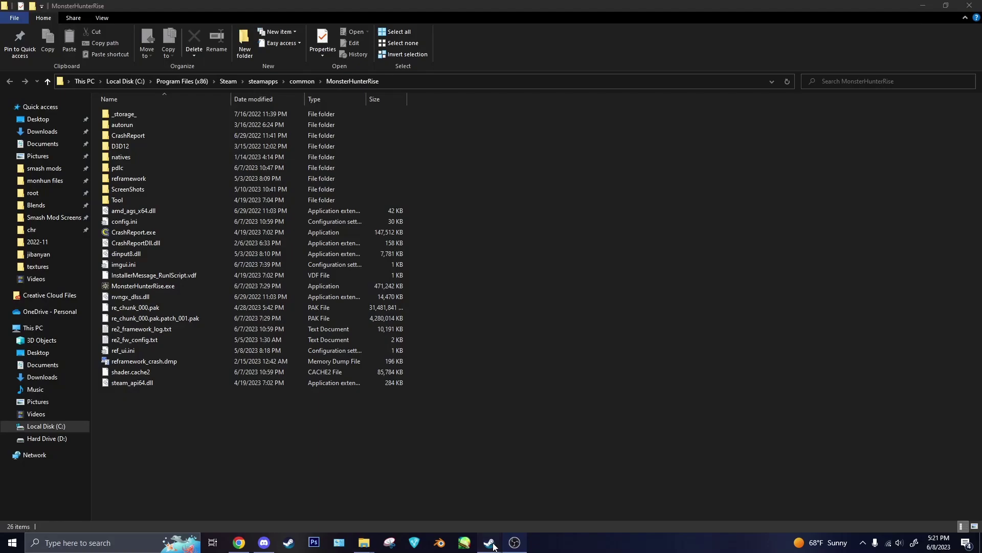
mouse_move(491, 541)
click(420, 495)
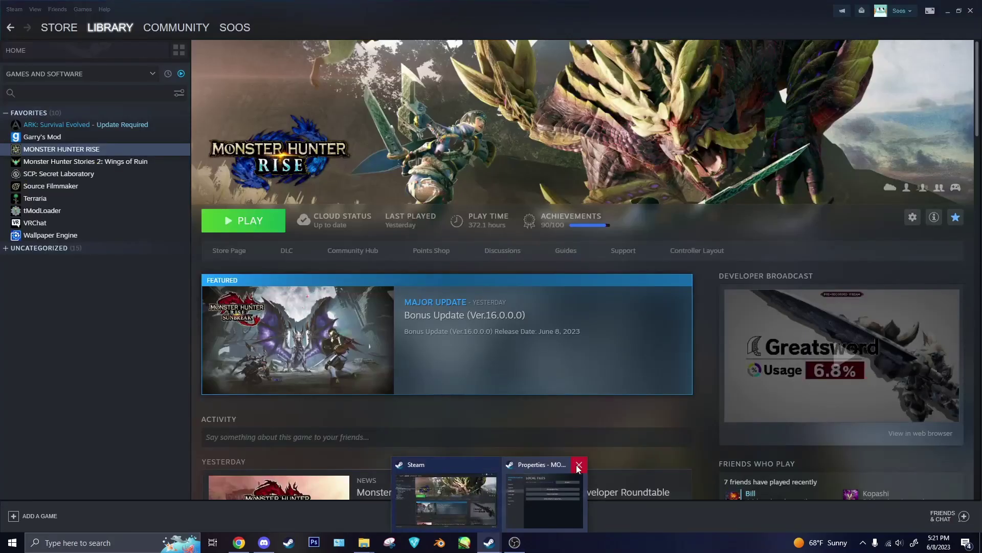
right_click(77, 149)
click(108, 211)
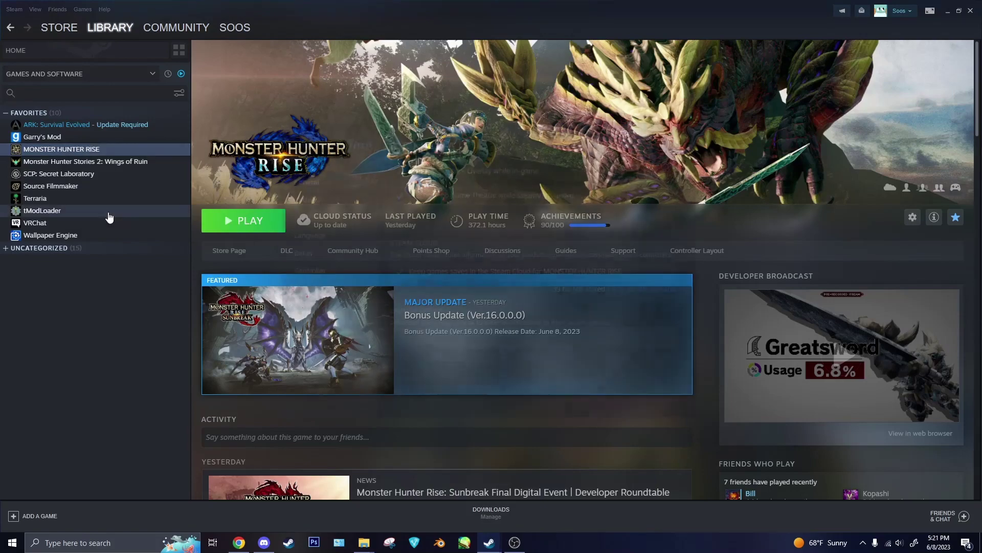
click(287, 217)
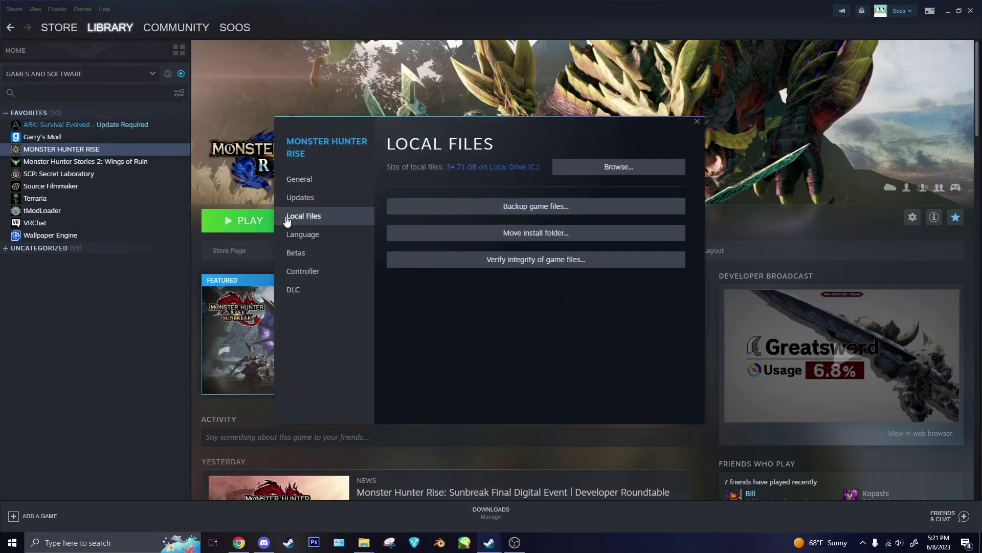
click(576, 174)
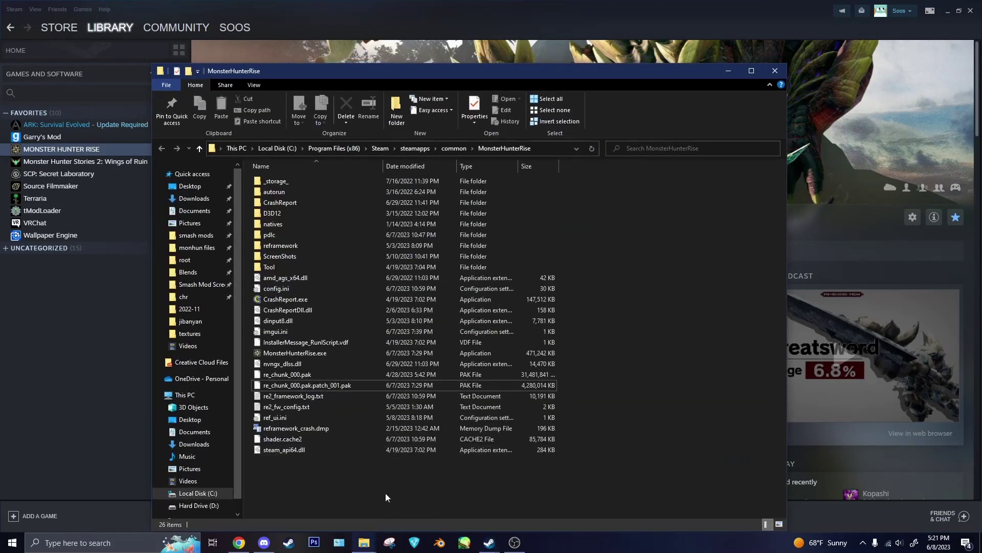
click(756, 71)
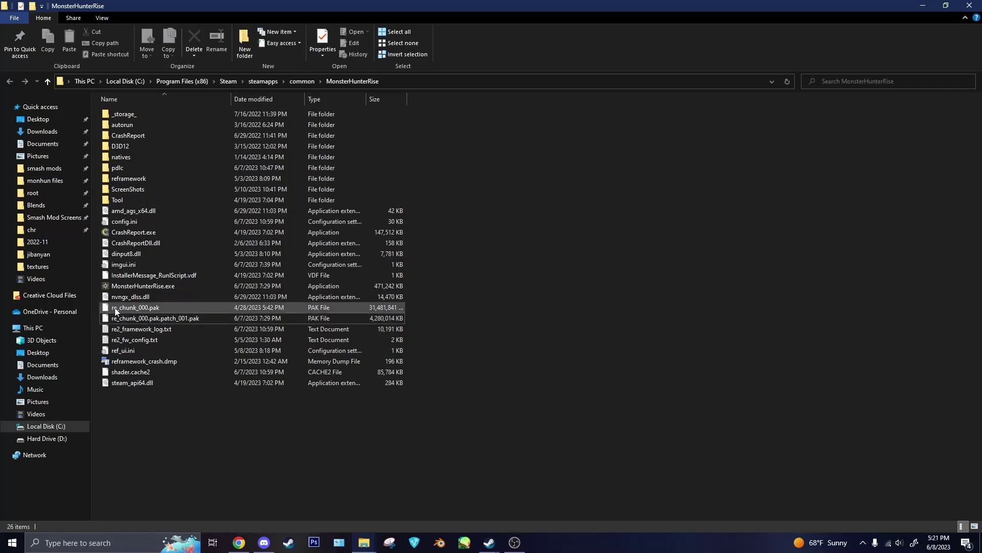
- Locate and select the game archives re_chunk_000.pak and re_chunk_000.pak.patch_001.pak in the install folder
mouse_move(112, 311)
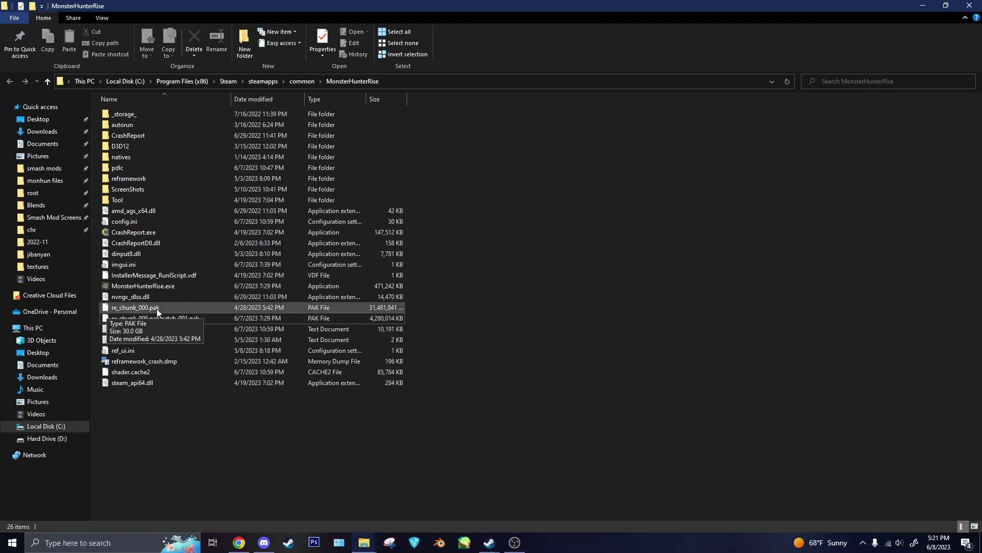
mouse_move(152, 324)
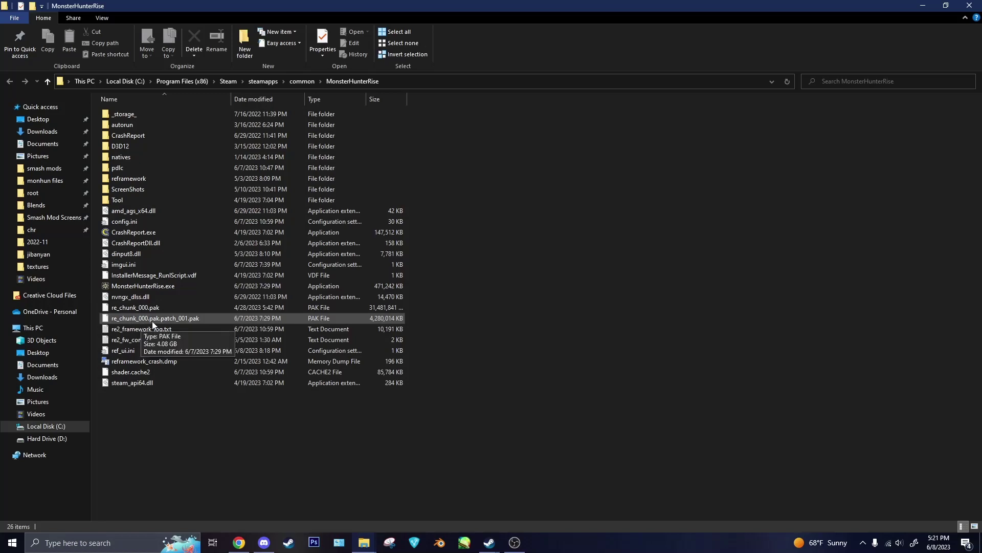
click(137, 309)
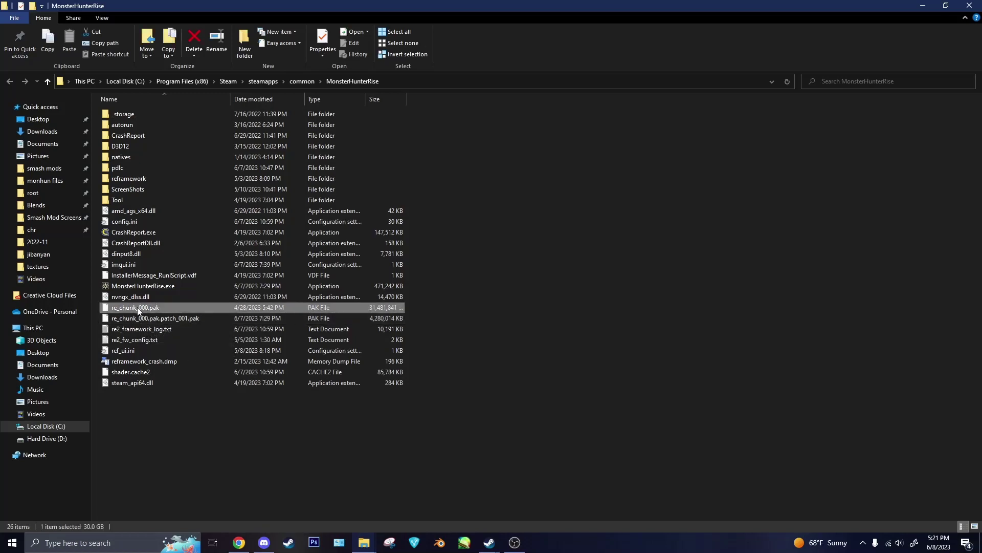
mouse_move(138, 310)
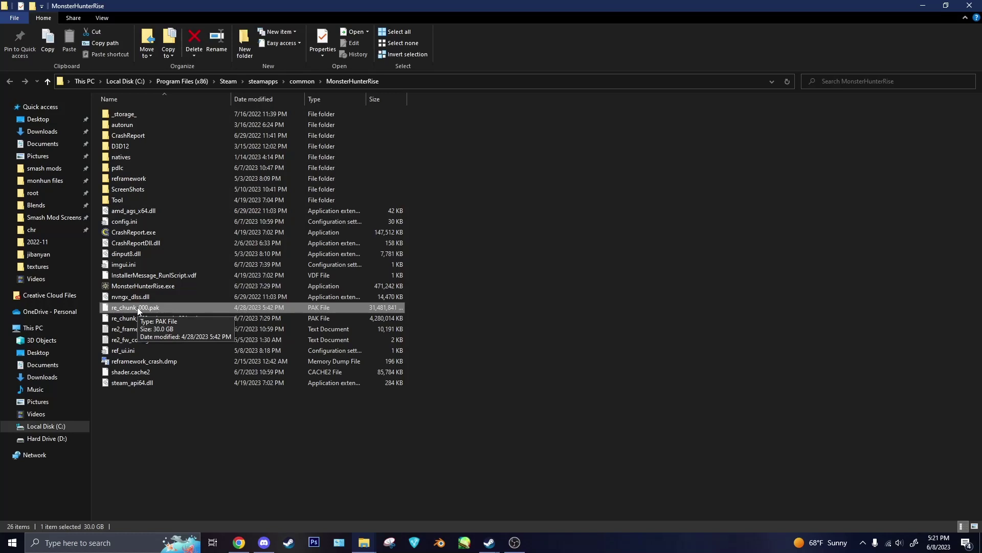
click(136, 321)
mouse_move(136, 322)
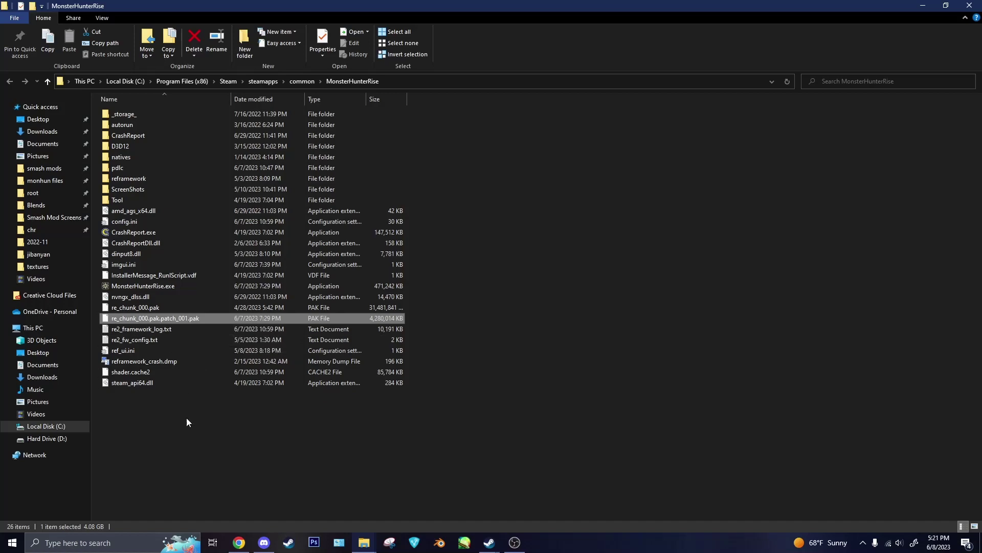
click(229, 416)
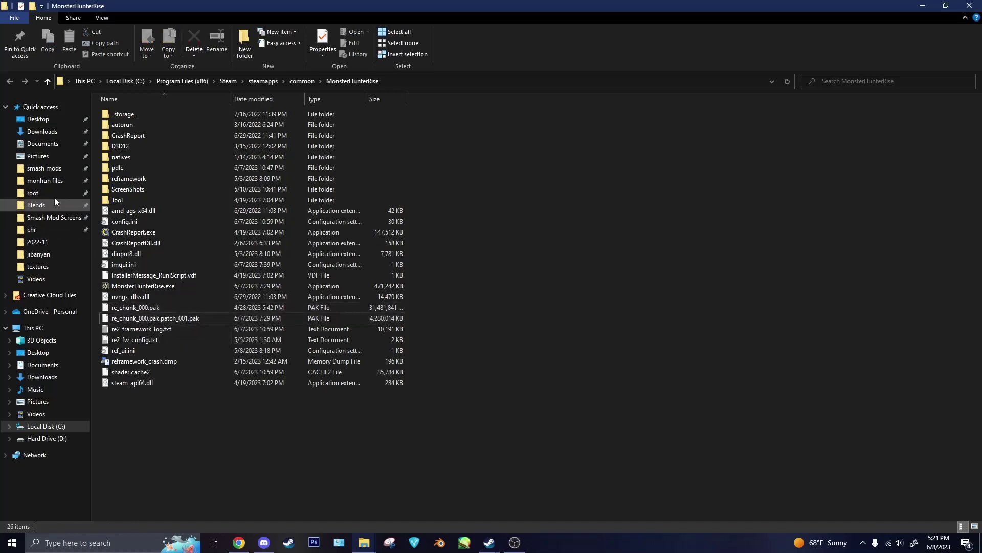
click(136, 307)
shift+click(153, 317)
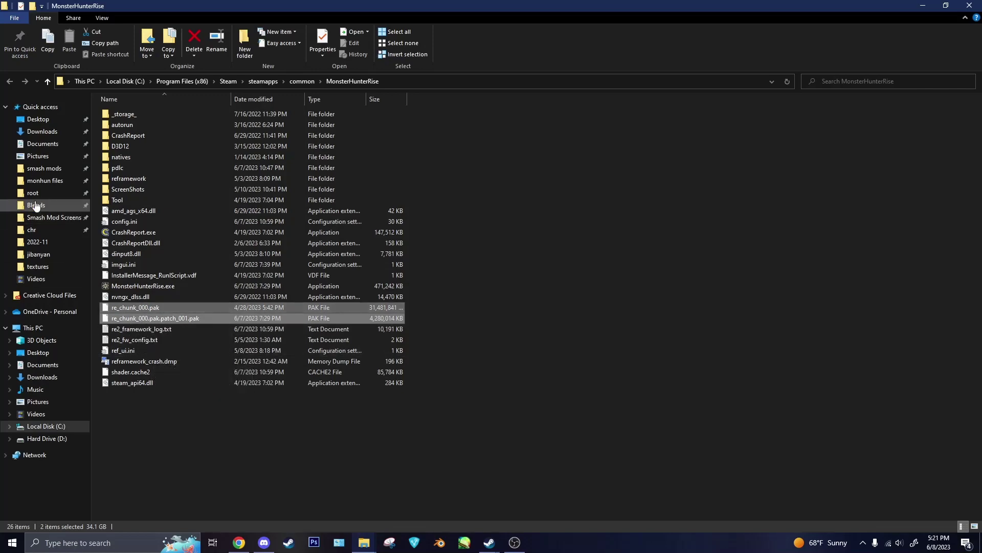
- Unpack re_chunk_000.pak.patch_001.pak with extract-rise-pak.bat in the extract-rise-pak folder of monhun files, and close the console window
click(42, 185)
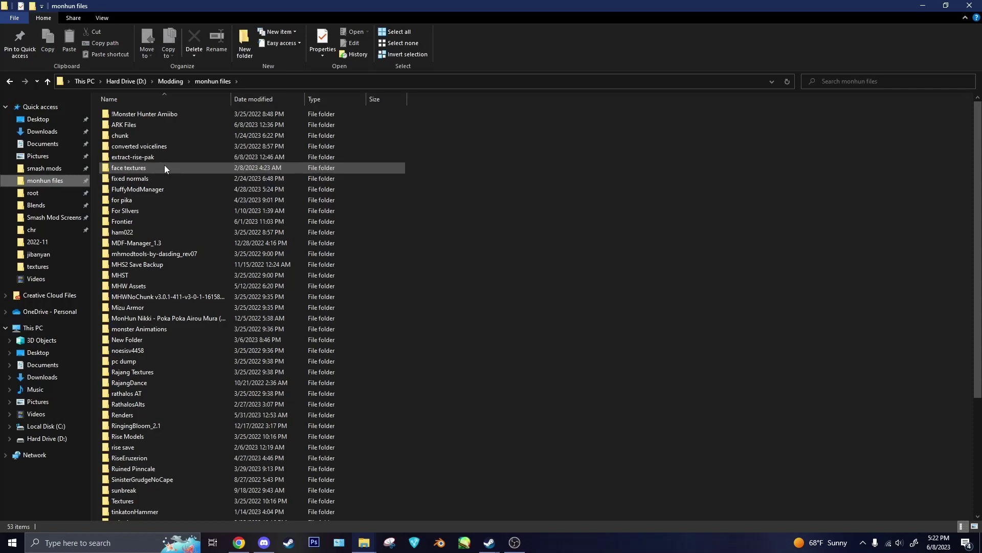
double_click(146, 157)
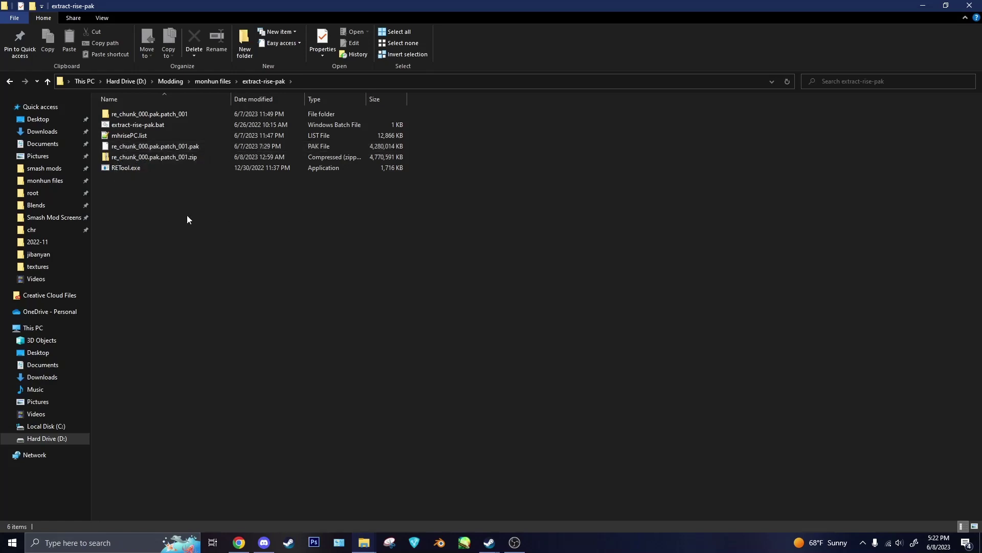
drag(131, 147, 150, 132)
drag(169, 84, 366, 104)
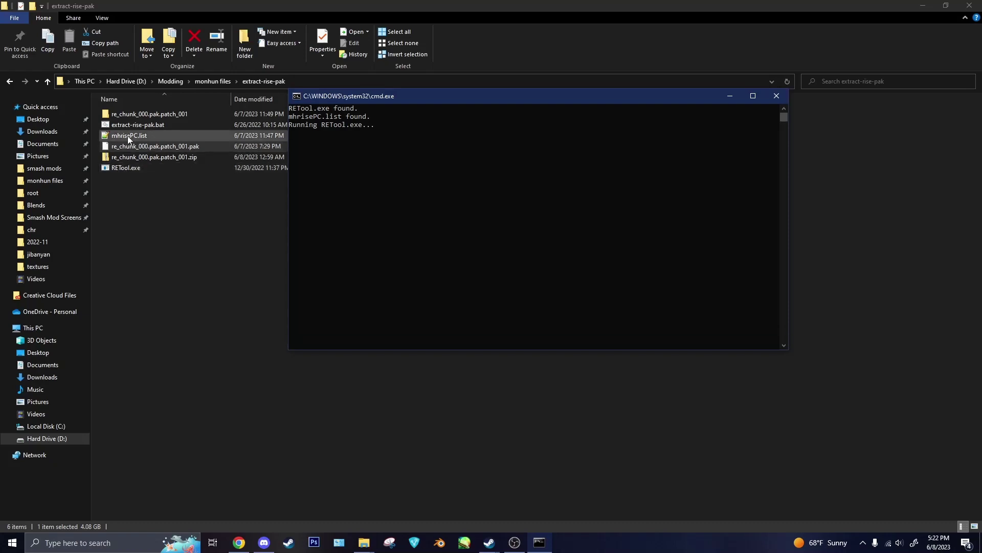
drag(372, 97, 506, 108)
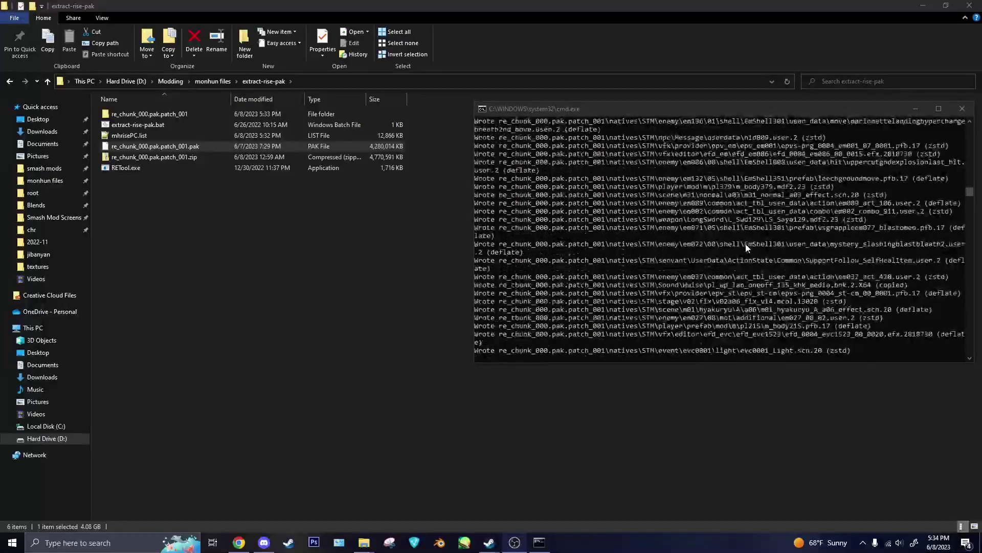
click(962, 109)
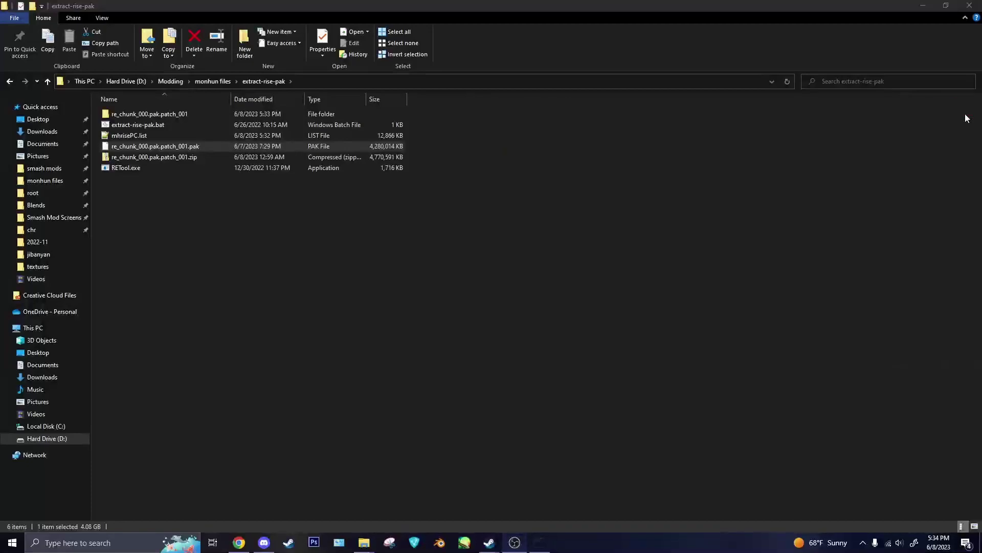
click(545, 272)
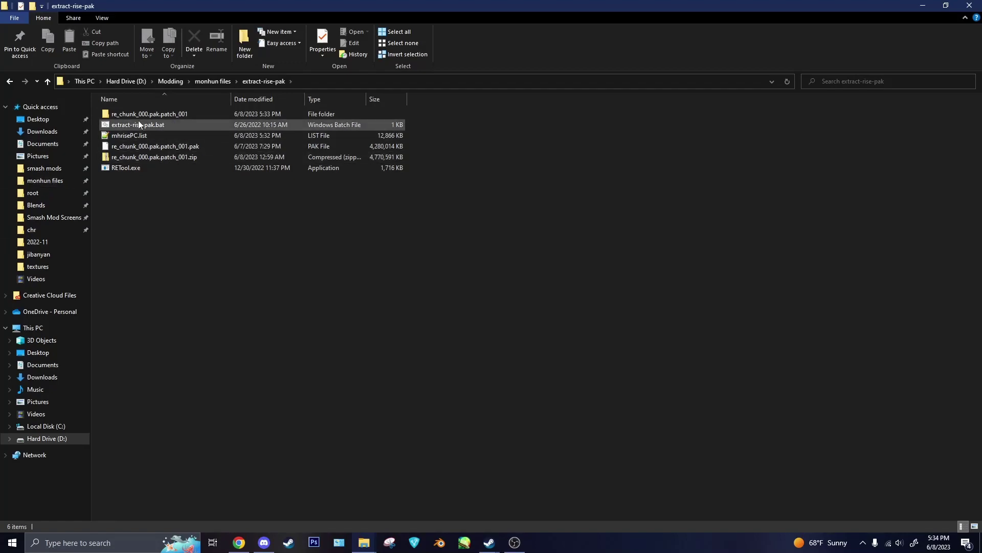
- Open the natives\STM folder of the extracted re_chunk_000 inside monhun files' sunbreak folder
click(40, 180)
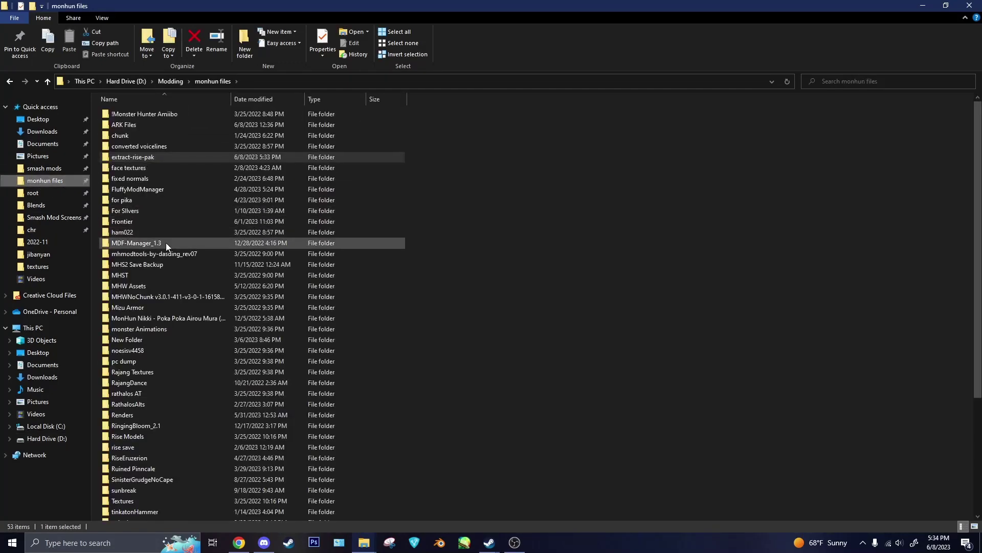
scroll(155, 281, down, 2)
click(155, 278)
scroll(155, 317, down, 2)
double_click(153, 363)
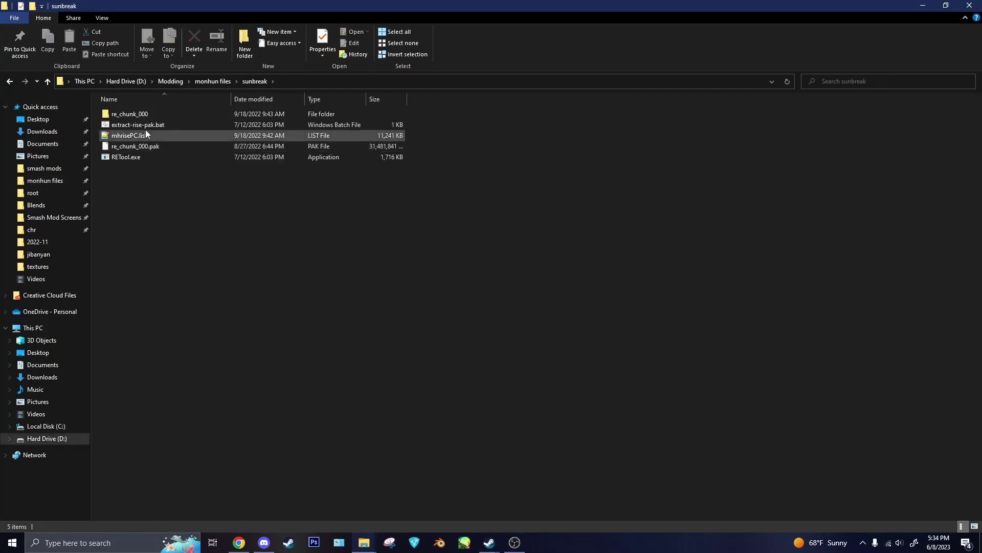
double_click(136, 114)
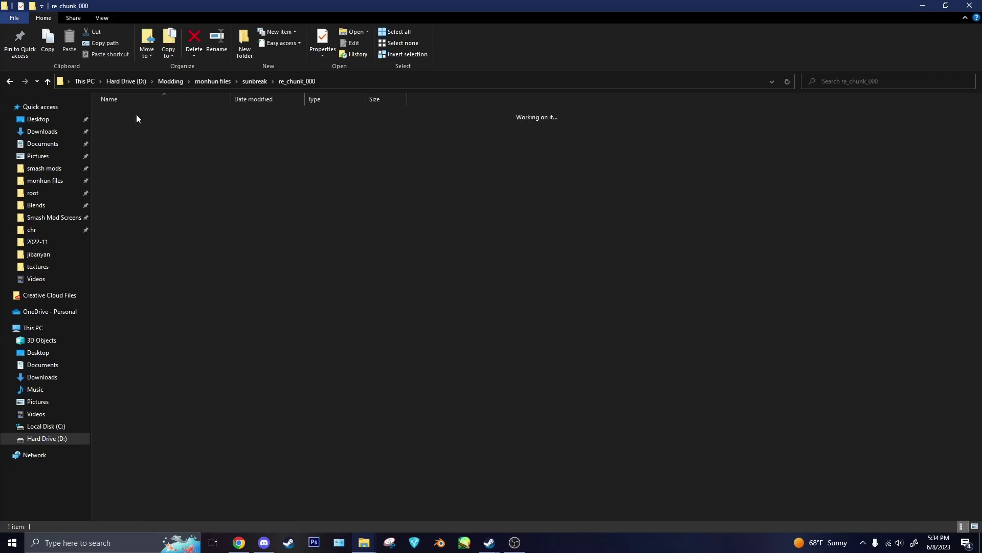
double_click(136, 114)
double_click(136, 115)
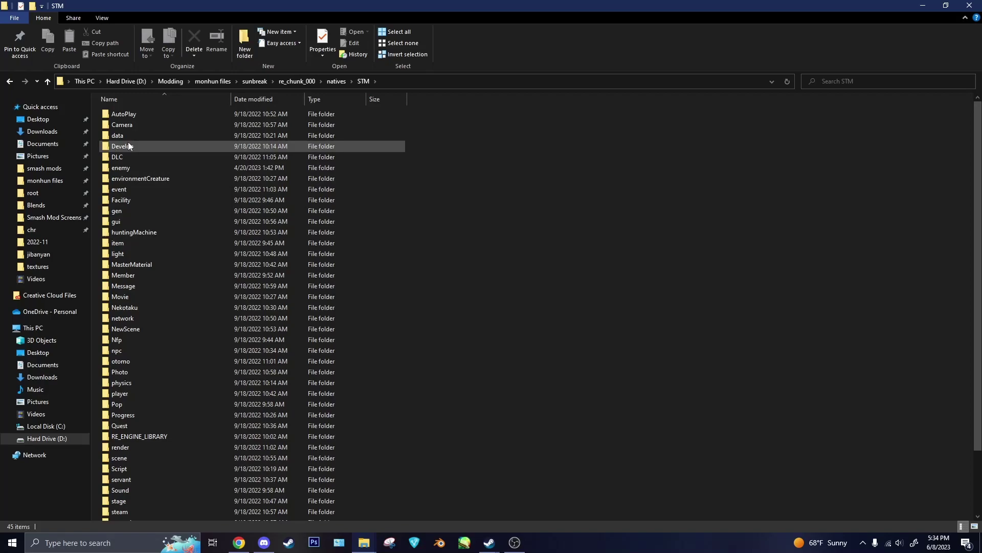
- Switch to Chrome and expand the File & In Game IDs list on the wiki's Tool Collection page
click(239, 542)
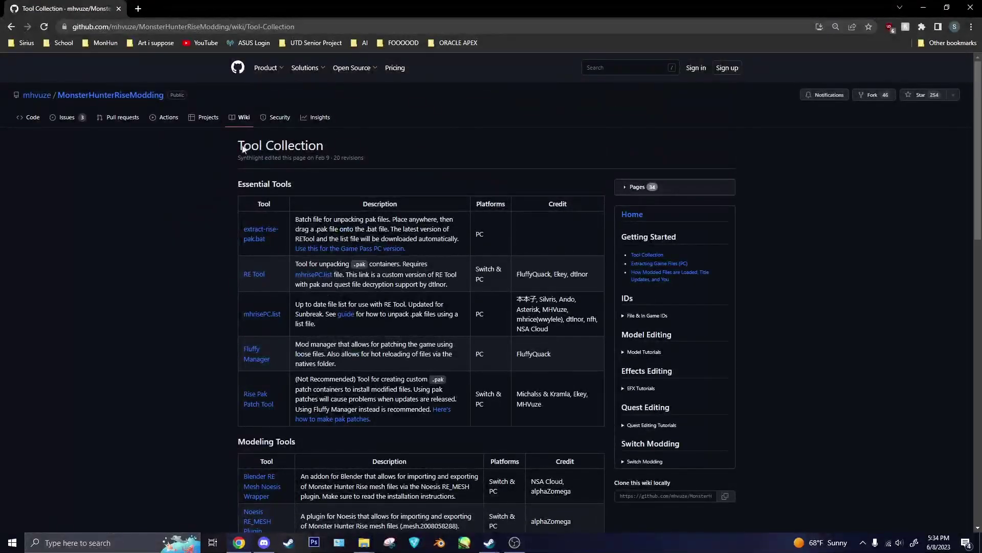
click(109, 96)
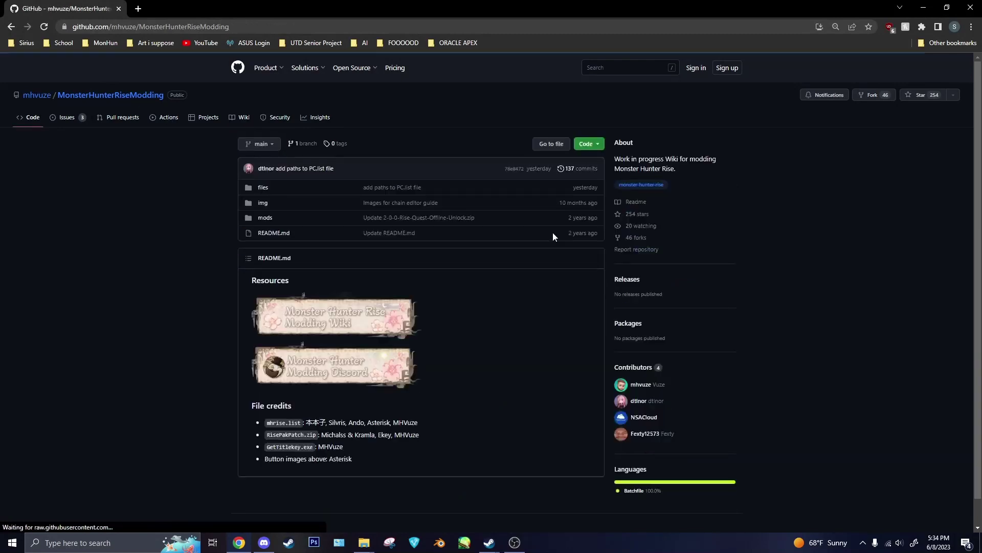
click(11, 26)
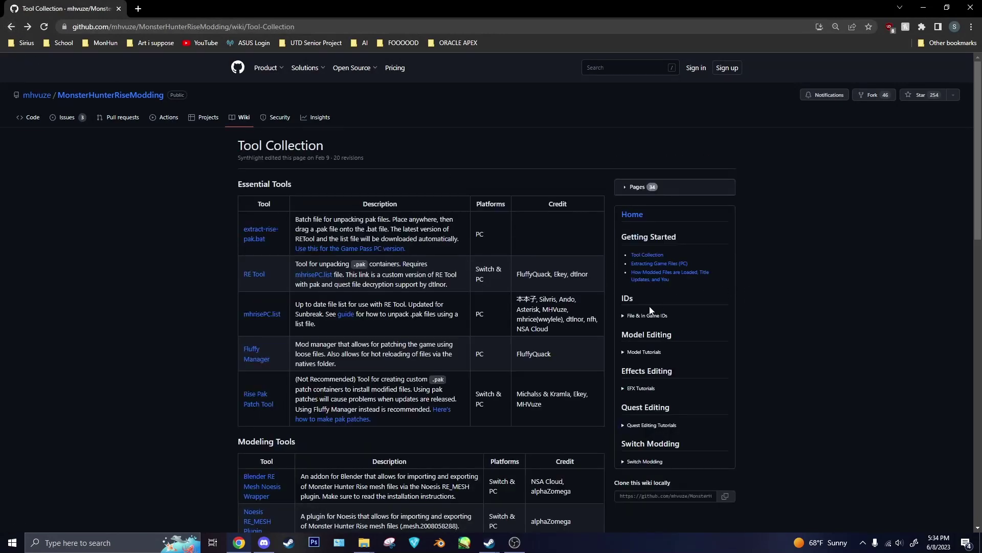
click(629, 316)
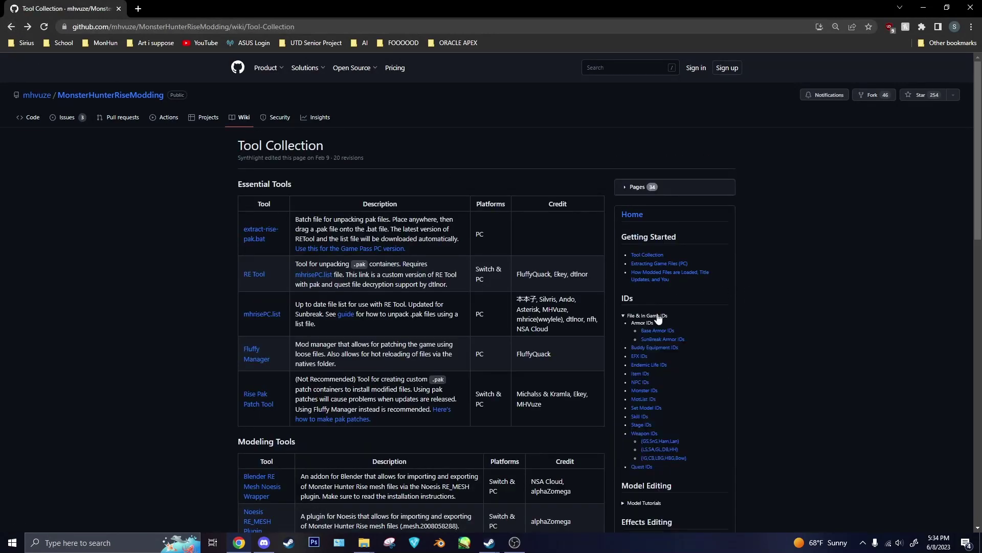
scroll(668, 307, down, 1)
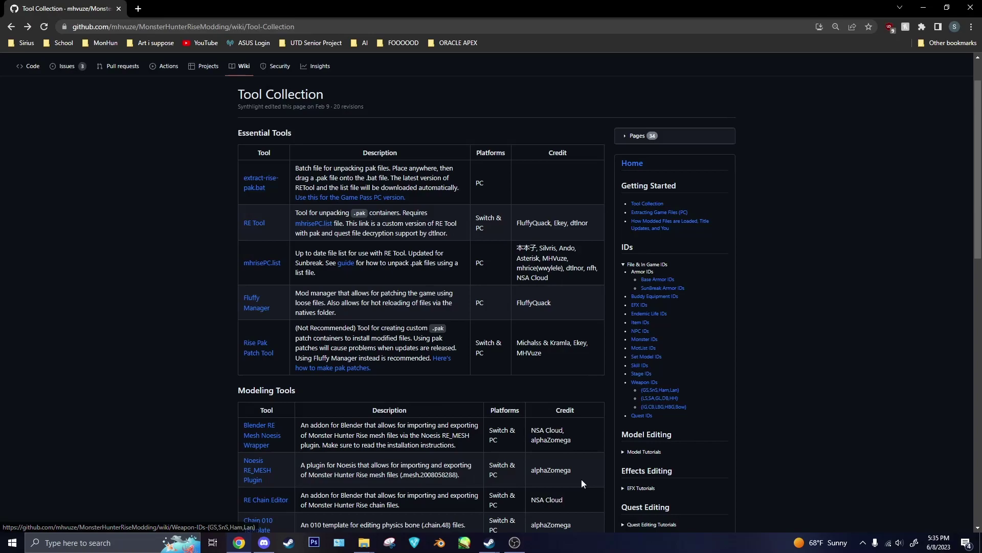
- Switch to File Explorer and open the enemy folder inside natives\STM to browse the monster folders
mouse_move(364, 542)
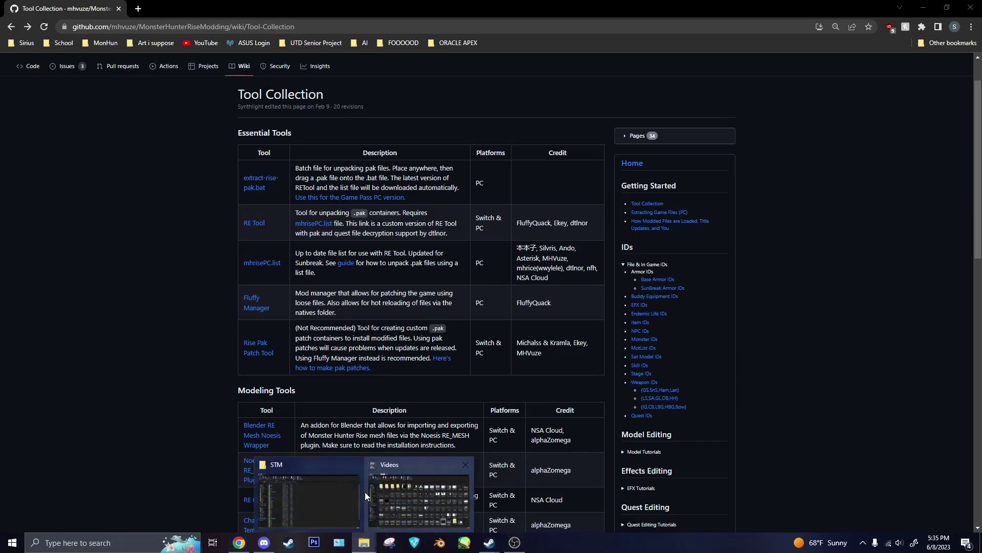
click(348, 493)
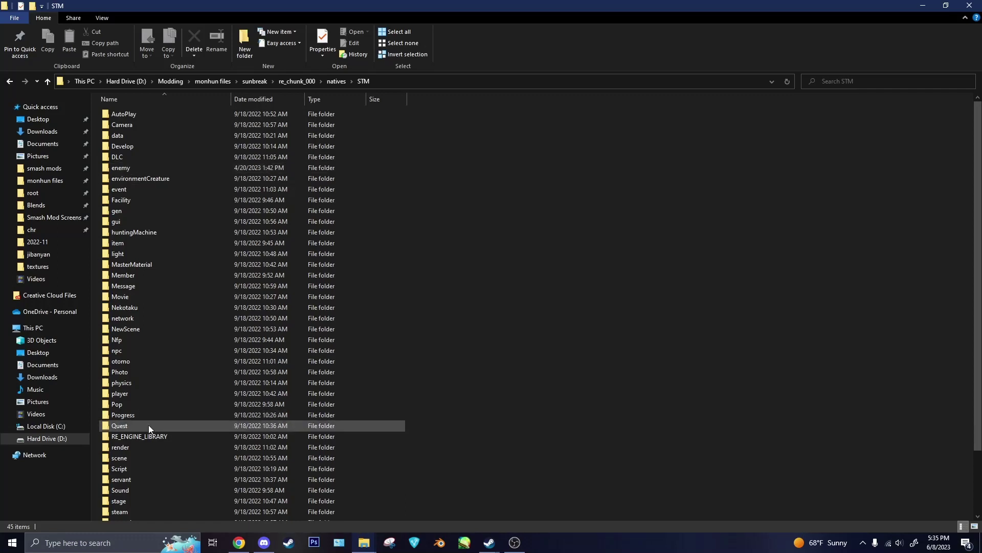
scroll(151, 435, down, 3)
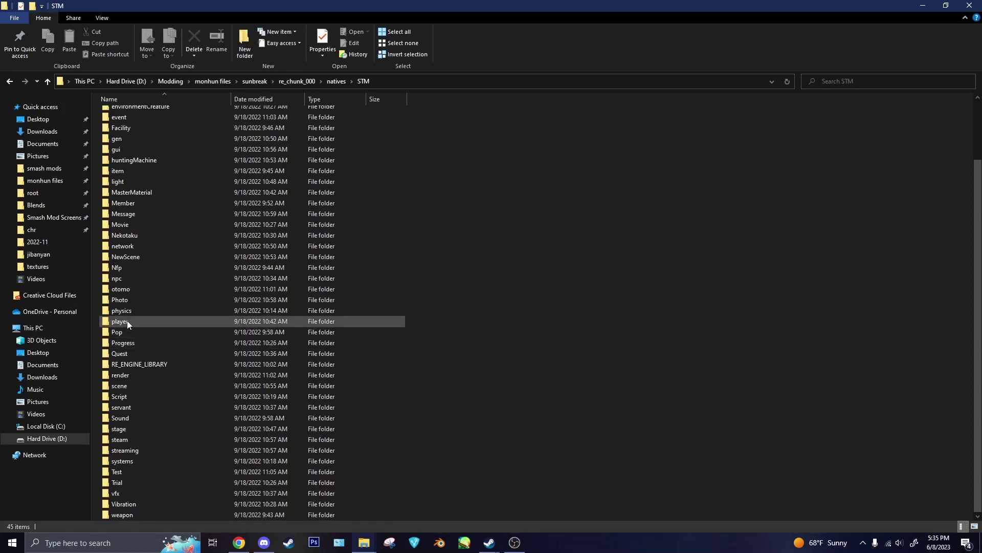
scroll(127, 321, up, 3)
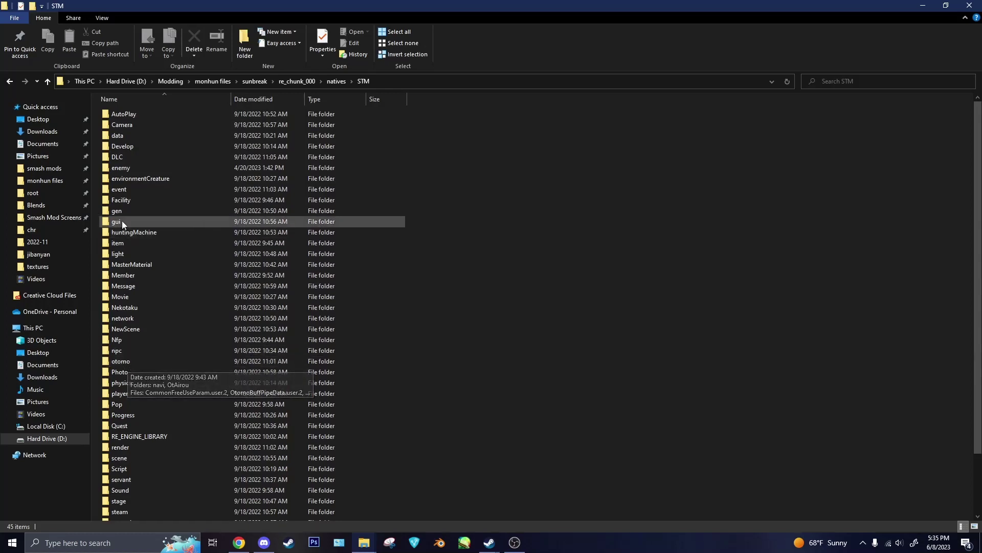
double_click(128, 167)
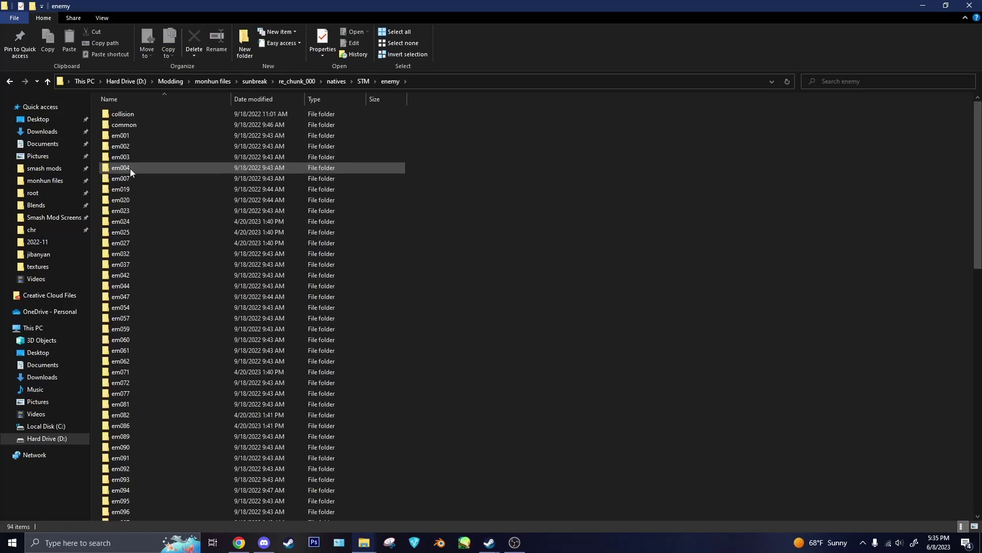
scroll(124, 259, down, 5)
scroll(125, 277, up, 5)
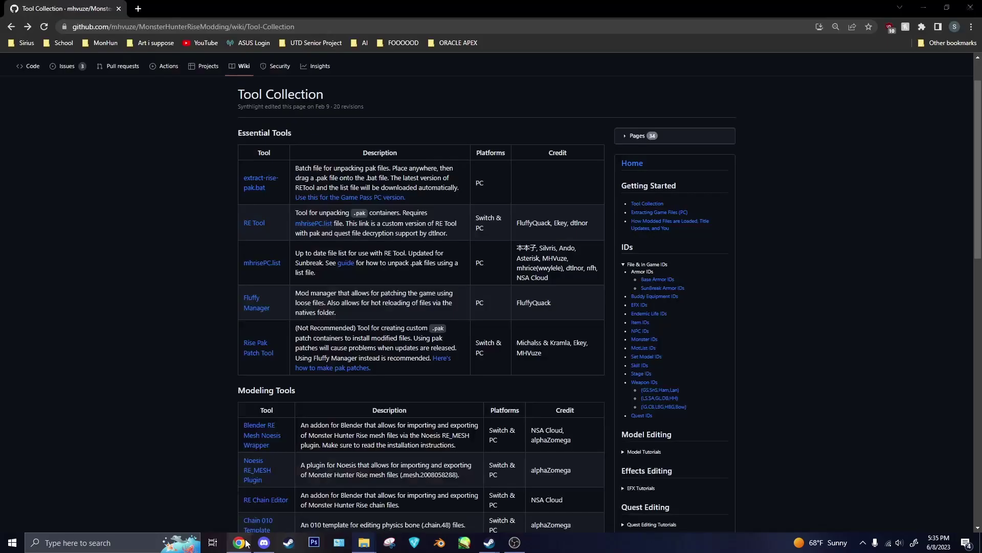
- Switch to Chrome, open the wiki's Monster IDs page and look up the EmType ID of "magnamalo"
click(239, 542)
click(645, 340)
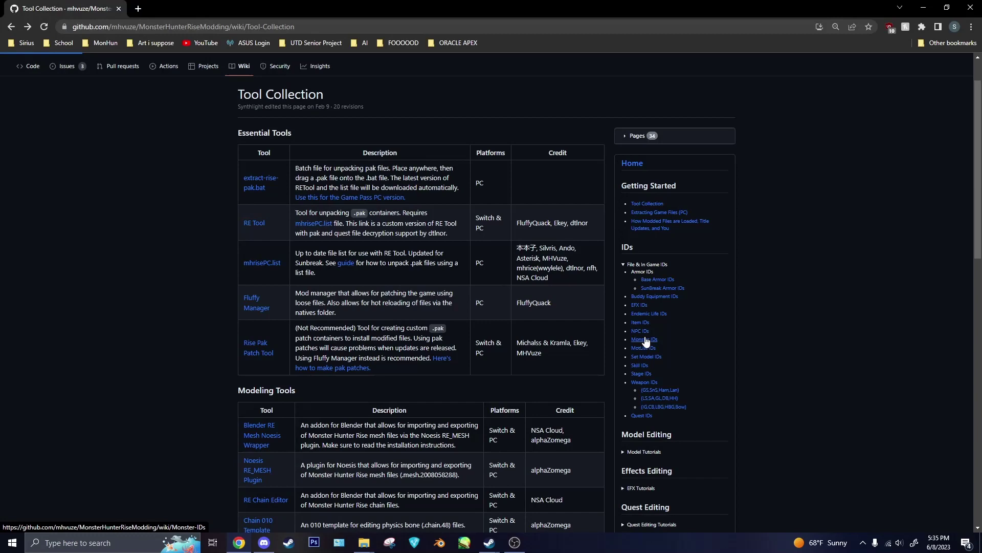
scroll(156, 298, down, 6)
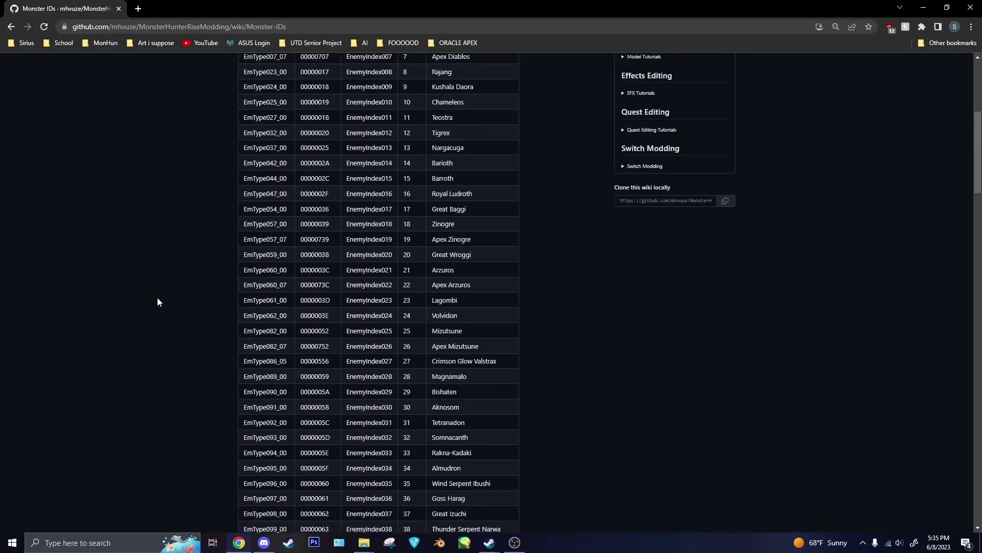
scroll(161, 297, down, 2)
key(ctrl+f)
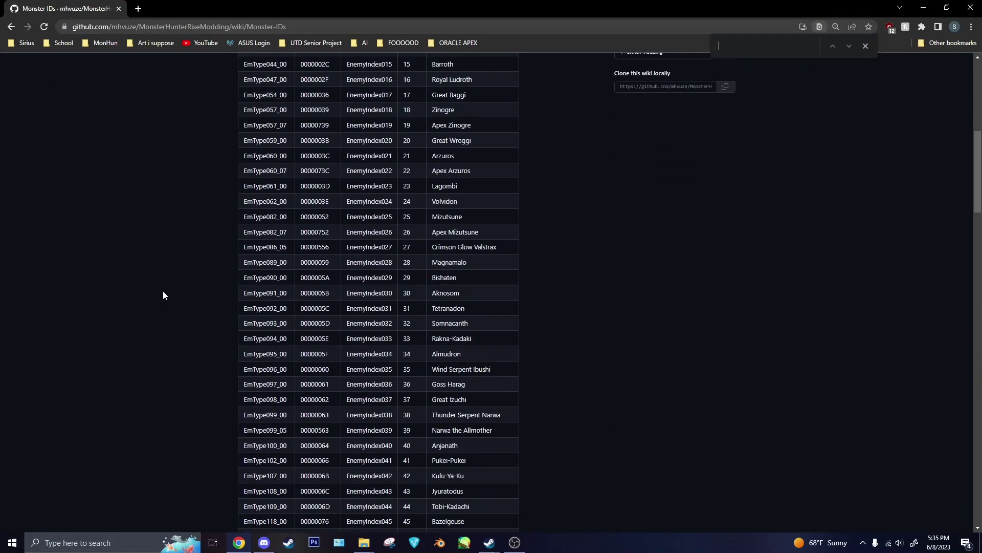
text(magnamalo)
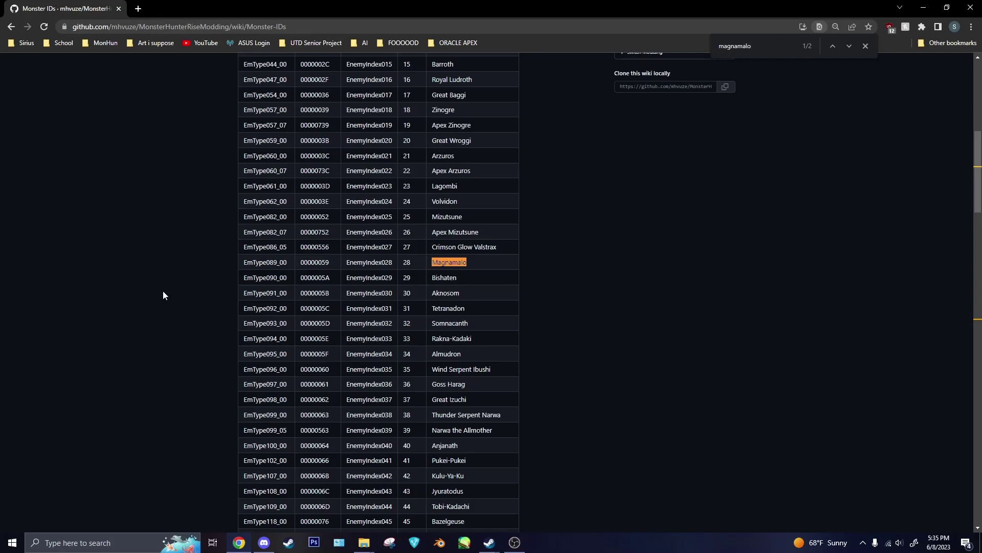
drag(245, 262, 273, 262)
- Switch back to File Explorer and open Magnamalo's em089 folder in the enemy folder
mouse_move(364, 542)
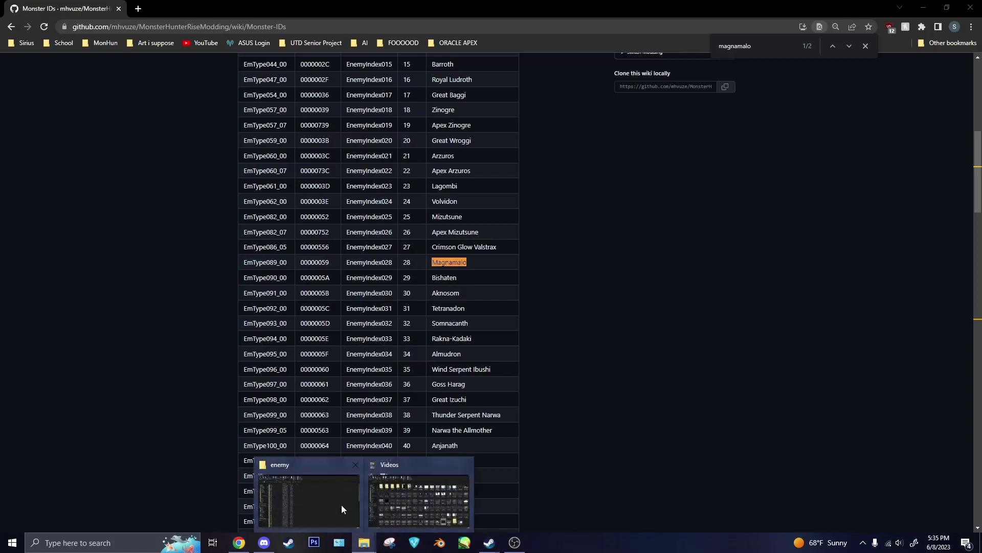
click(341, 507)
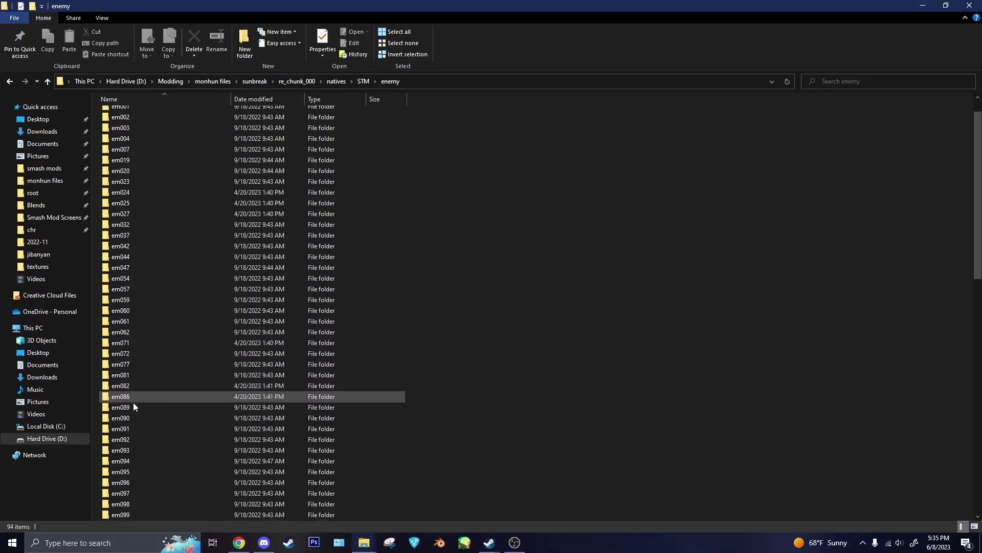
double_click(133, 406)
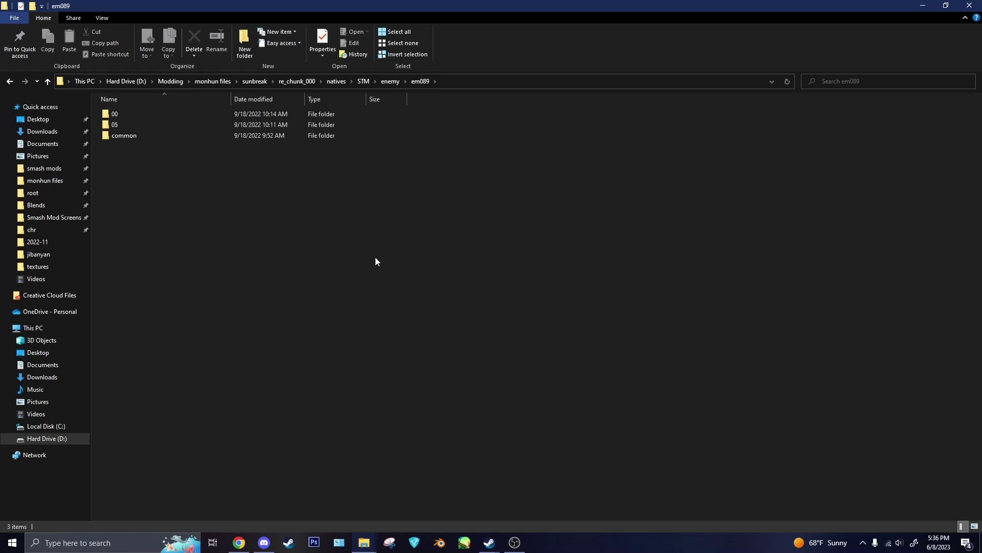
- Examine the variant subfolders of em001 and em002, and return to the enemy folder list
click(385, 85)
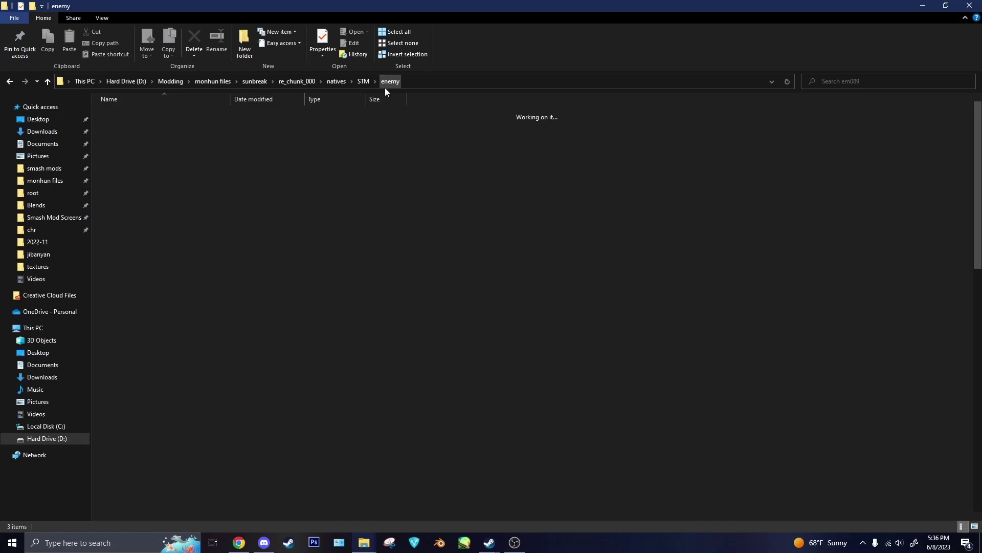
double_click(141, 136)
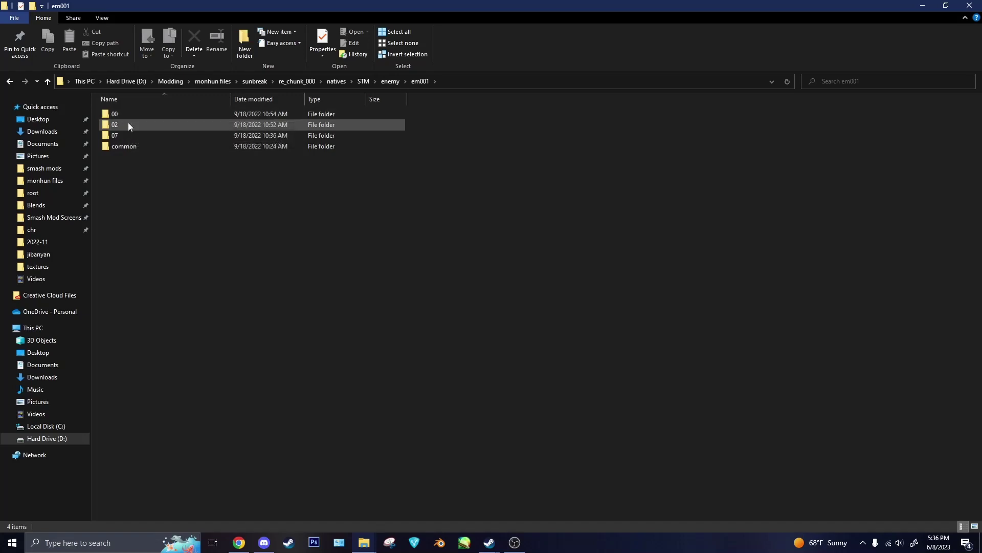
click(10, 81)
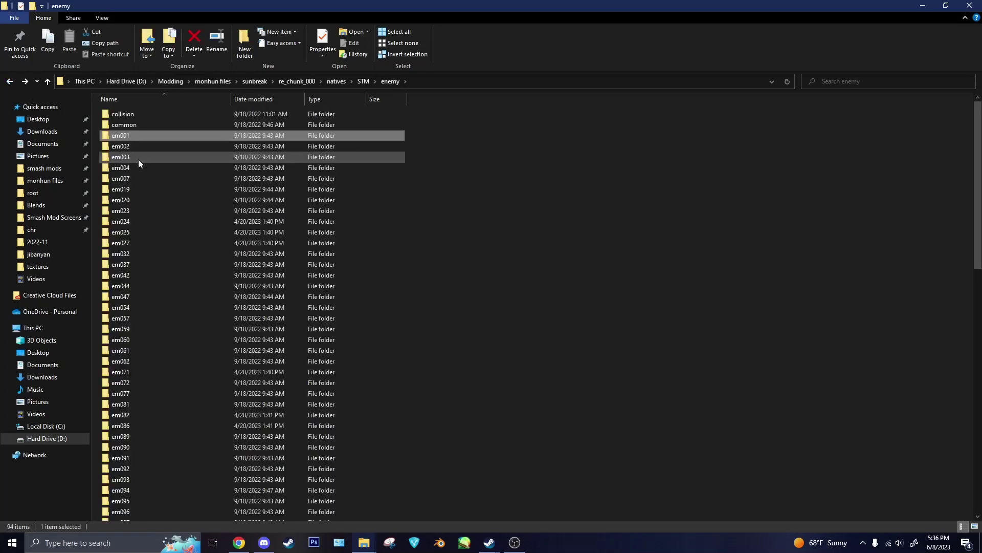
double_click(137, 146)
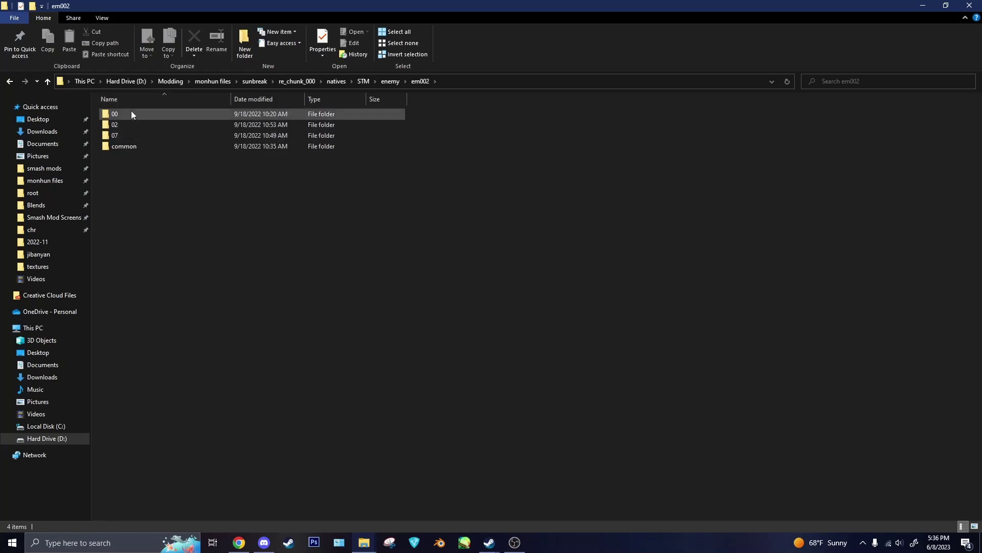
key(alt+Left)
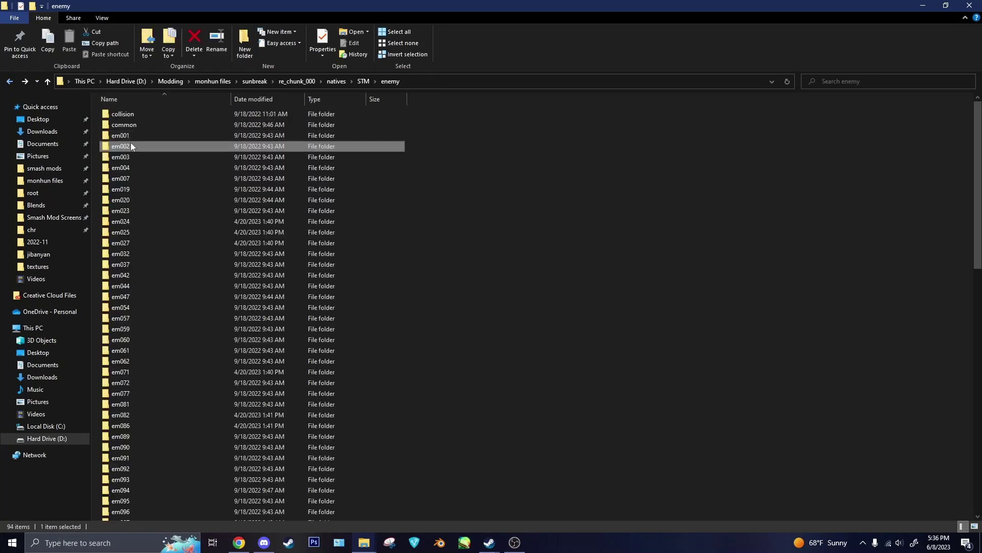
scroll(158, 286, down, 4)
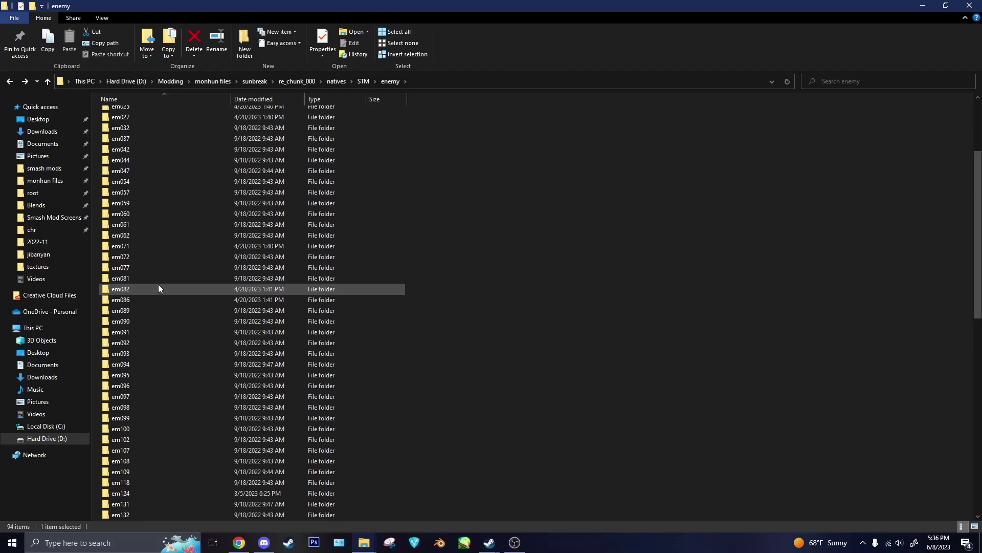
- Recheck Magnamalo's ID in Chrome, minimize the browser, and open the 00 subfolder of em089
click(239, 543)
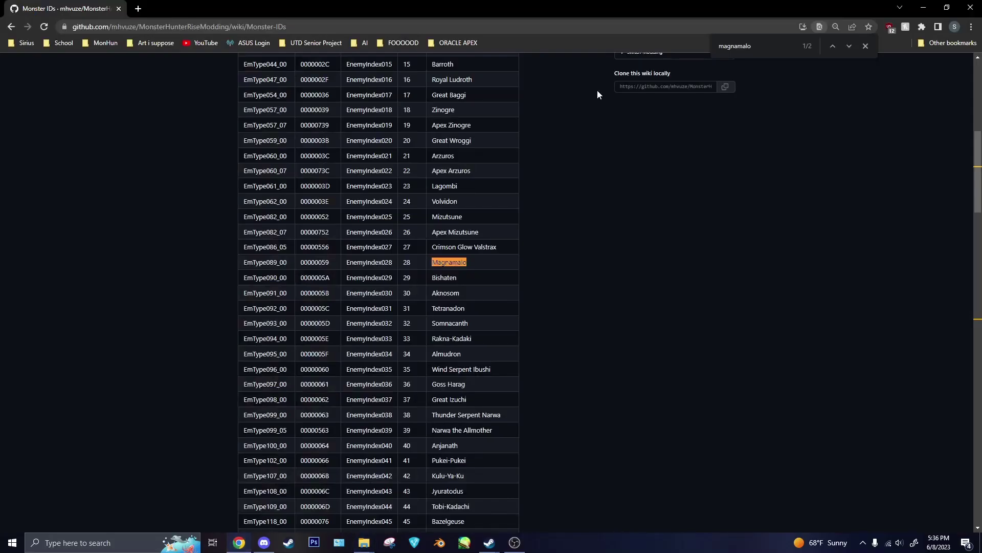
click(923, 7)
click(137, 312)
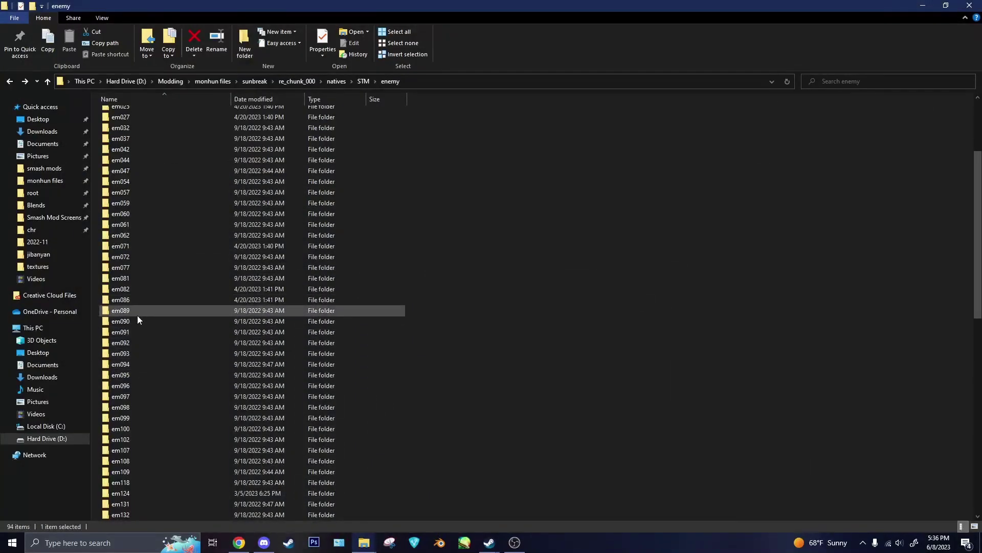
double_click(137, 314)
double_click(124, 113)
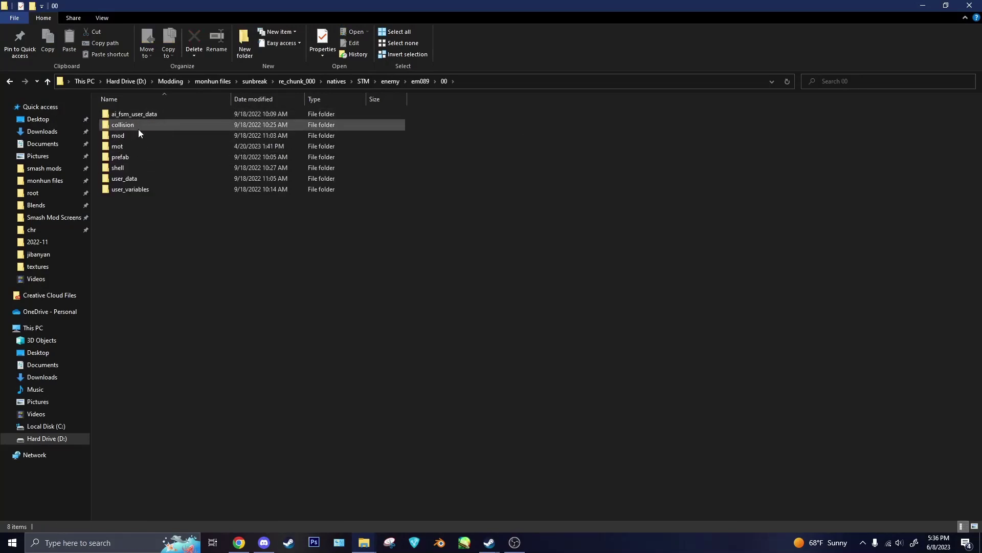
- View the motion files in the mot folder, and open the neighbouring mod folder of em089\00
double_click(119, 147)
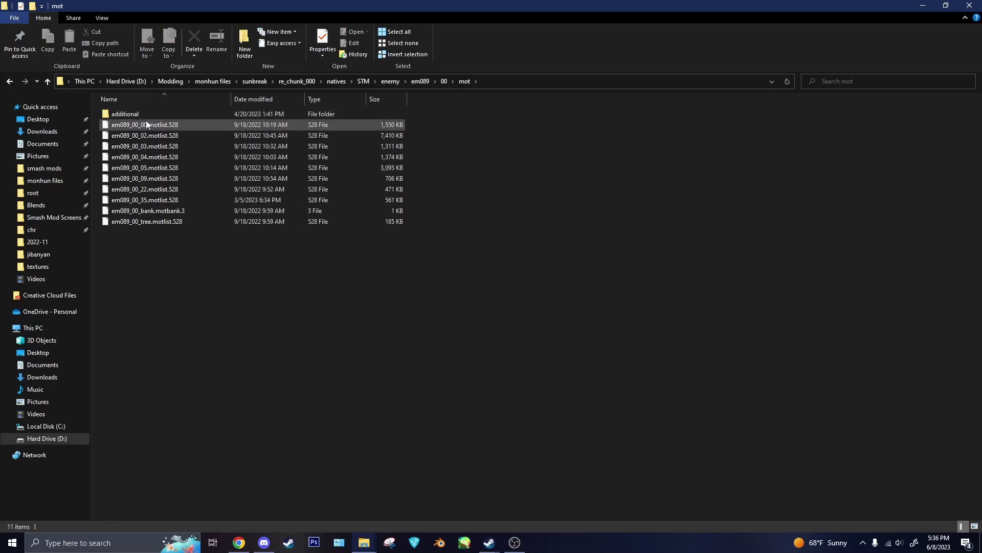
click(9, 82)
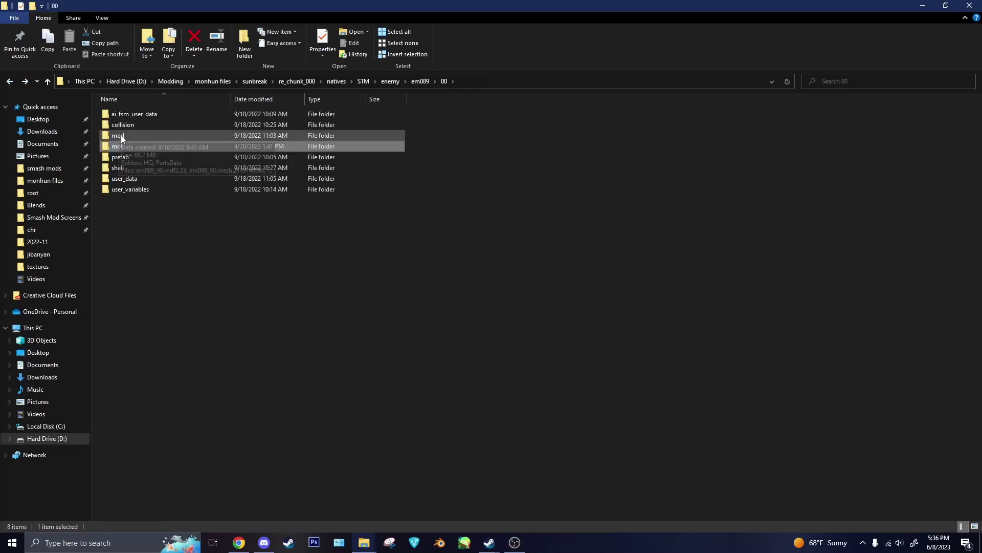
double_click(122, 138)
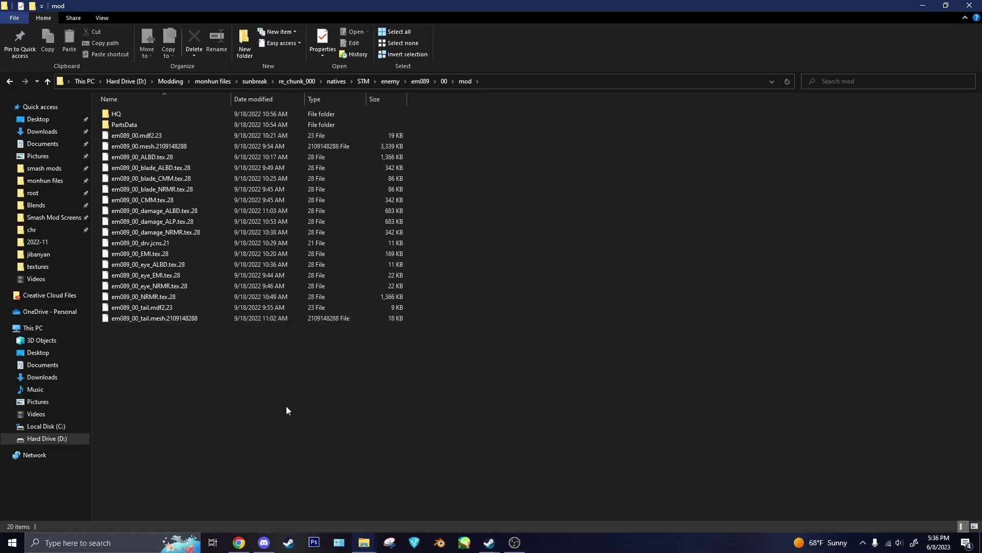
- Launch Noesis64.exe from the noesisv4458 folder in monhun files and move the Debug Log window off the folder tree
click(41, 180)
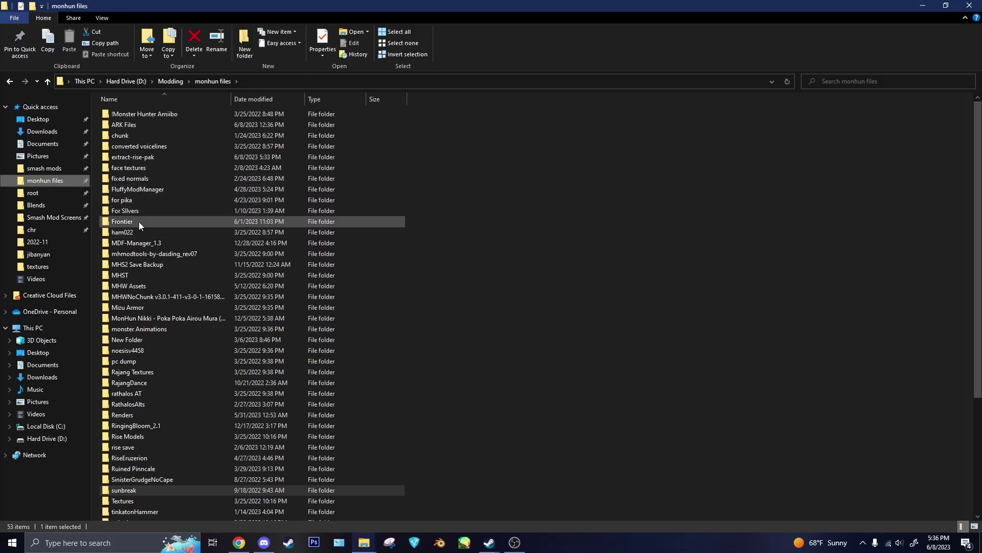
double_click(139, 350)
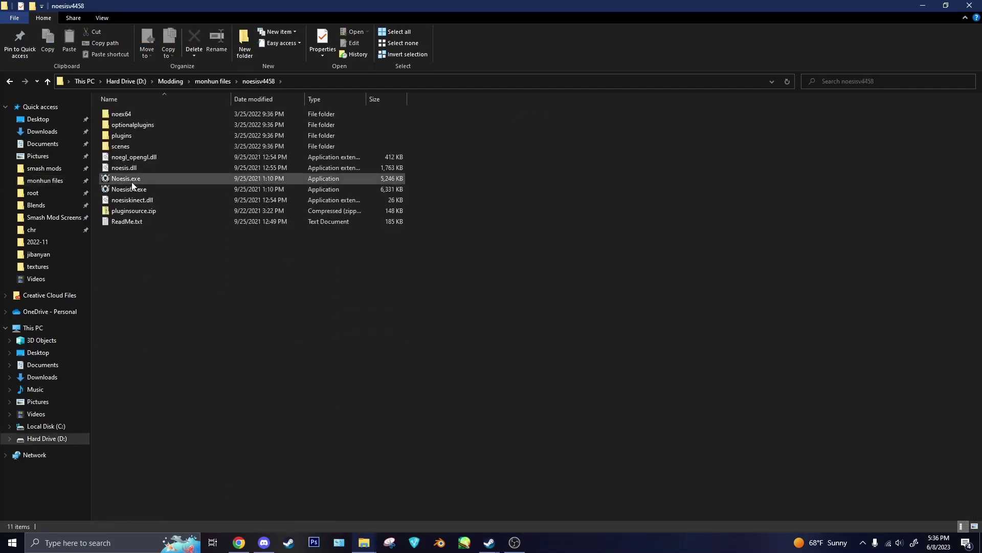
double_click(131, 190)
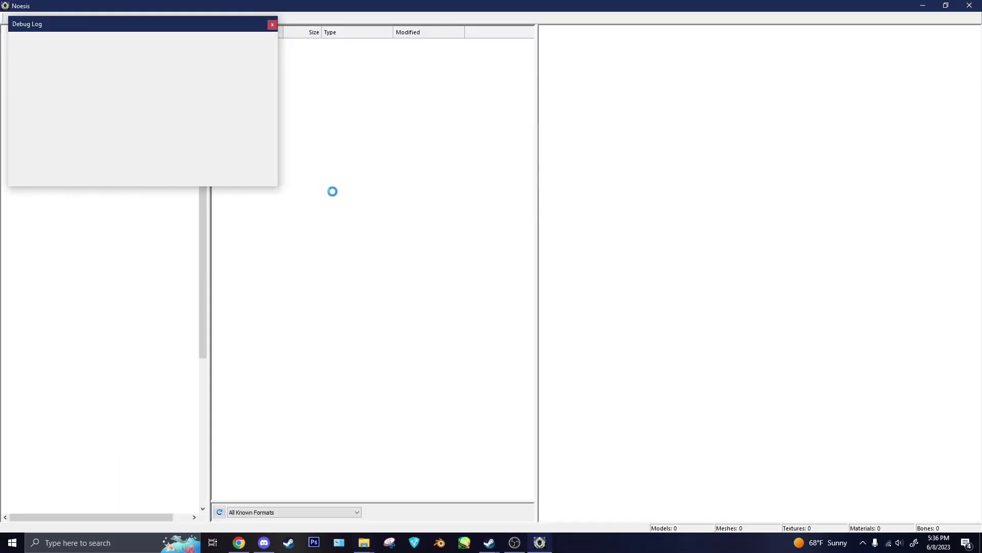
drag(173, 30, 853, 38)
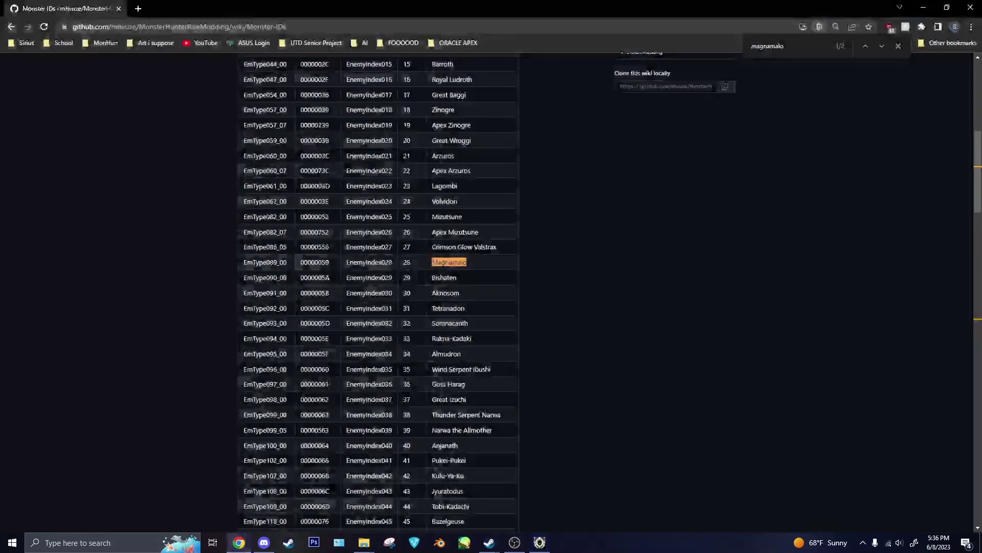
- Switch to Chrome, return to the Tool Collection page and locate the Noesis RE_MESH Plugin under Modeling Tools
click(239, 542)
click(5, 26)
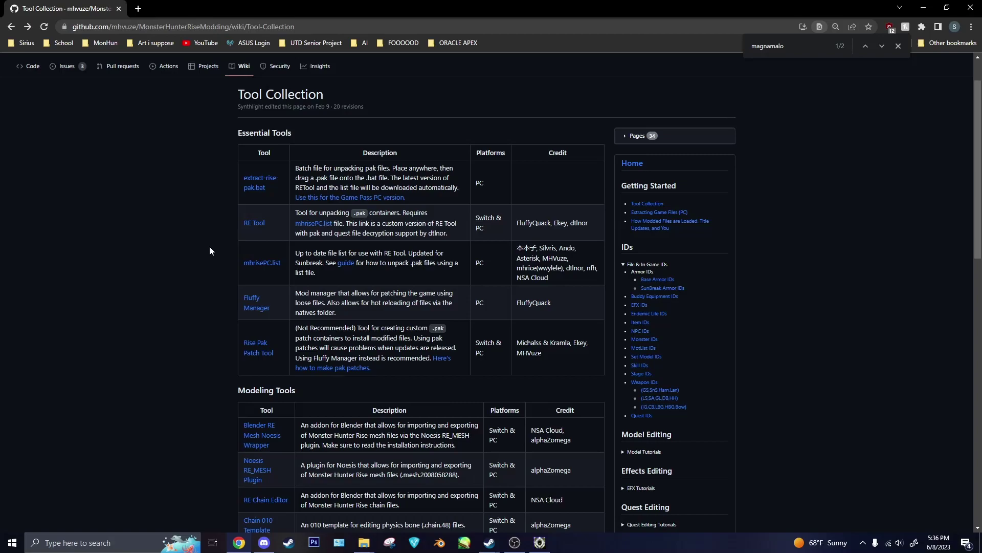
scroll(210, 250, down, 5)
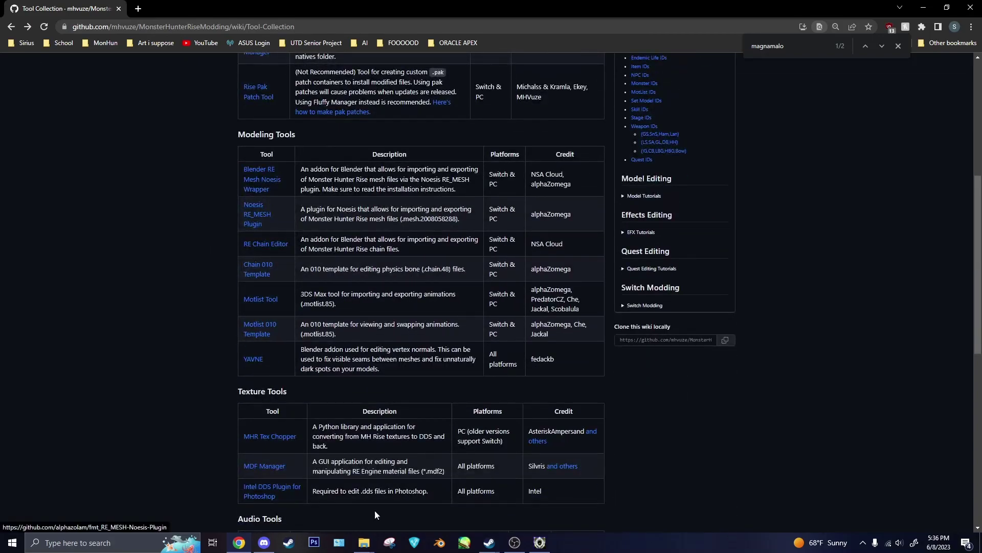
- Switch to File Explorer and open the plugins\python folder inside noesisv4458
mouse_move(363, 542)
click(318, 508)
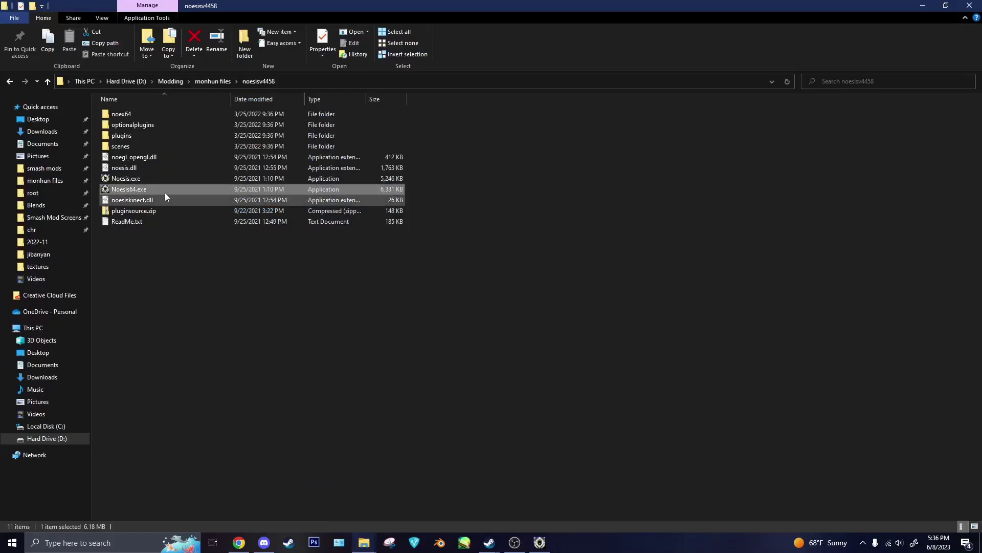
double_click(126, 138)
double_click(124, 115)
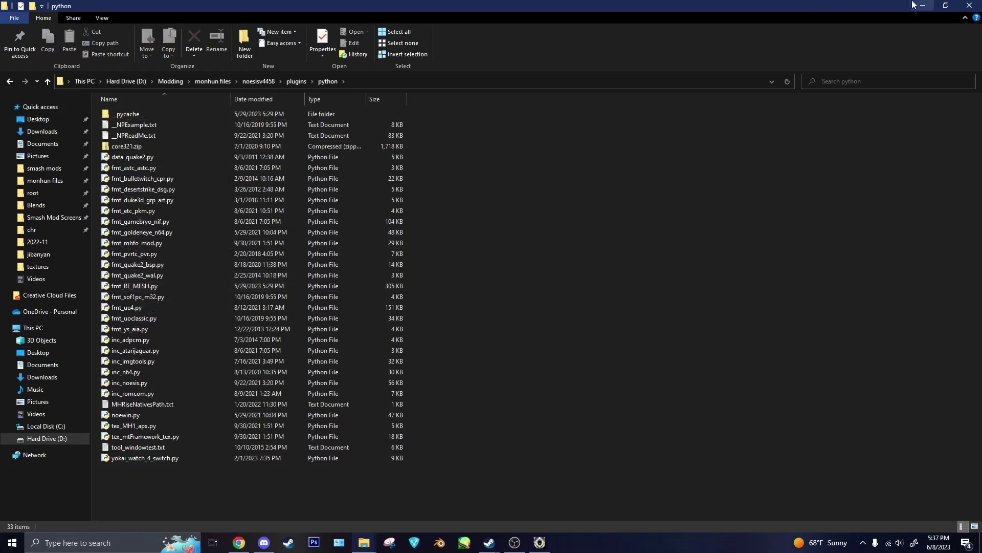
- Switch to Noesis and collapse the streaming and extract-rise-pak folders in the folder tree
key(alt+Tab)
click(540, 542)
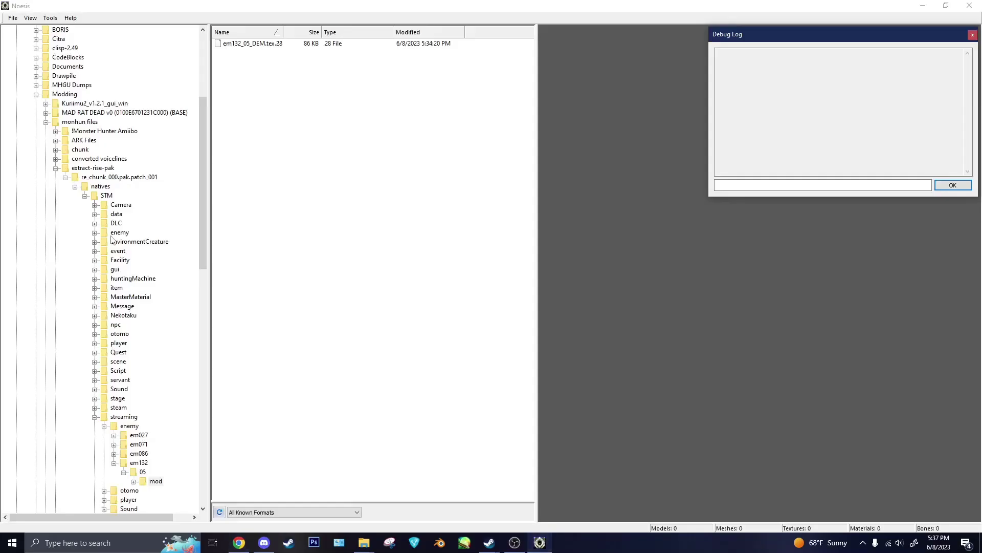
click(95, 335)
scroll(80, 202, up, 2)
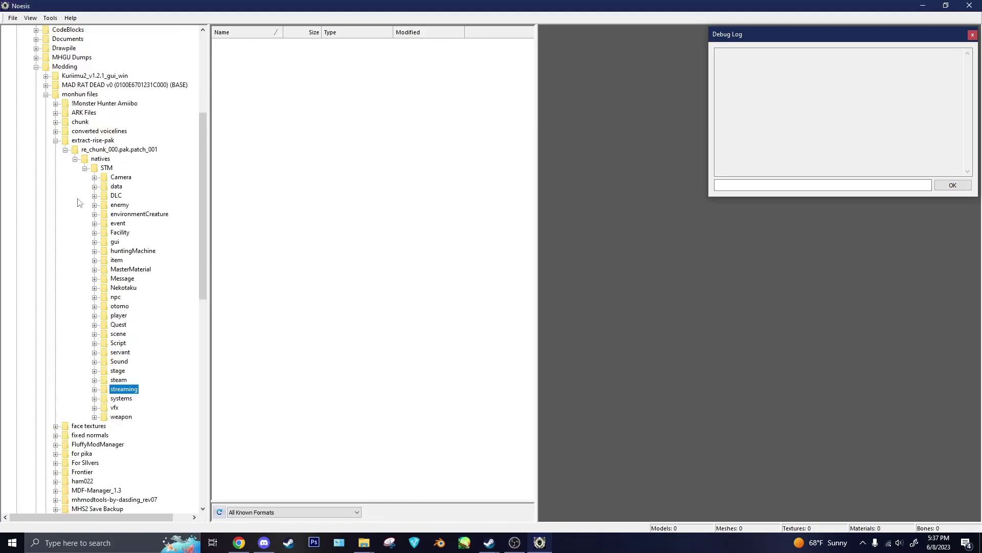
click(65, 148)
click(56, 140)
scroll(79, 310, down, 3)
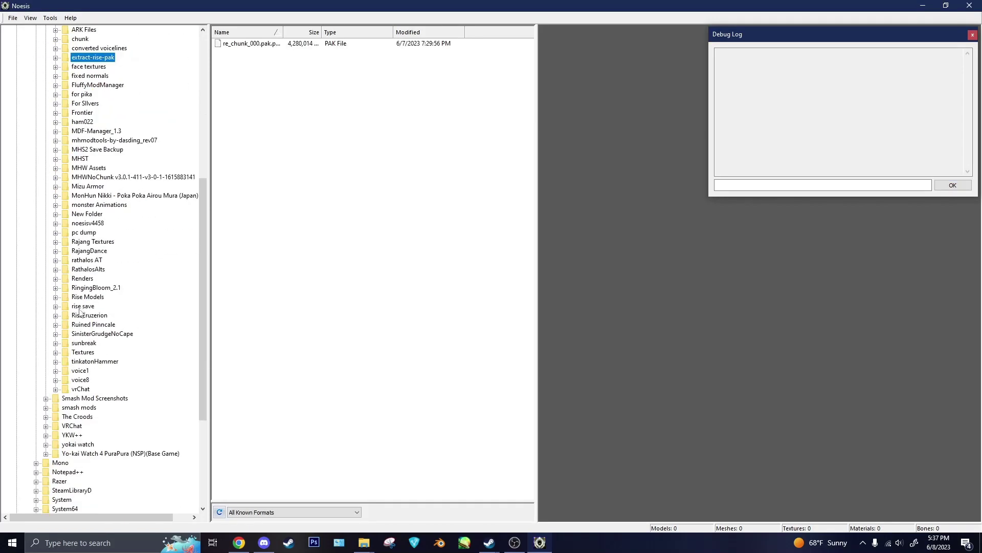
- Expand sunbreak\re_chunk_000\natives\STM\enemy\em089\00 in the folder tree and open its mod folder
click(55, 342)
click(65, 352)
click(75, 361)
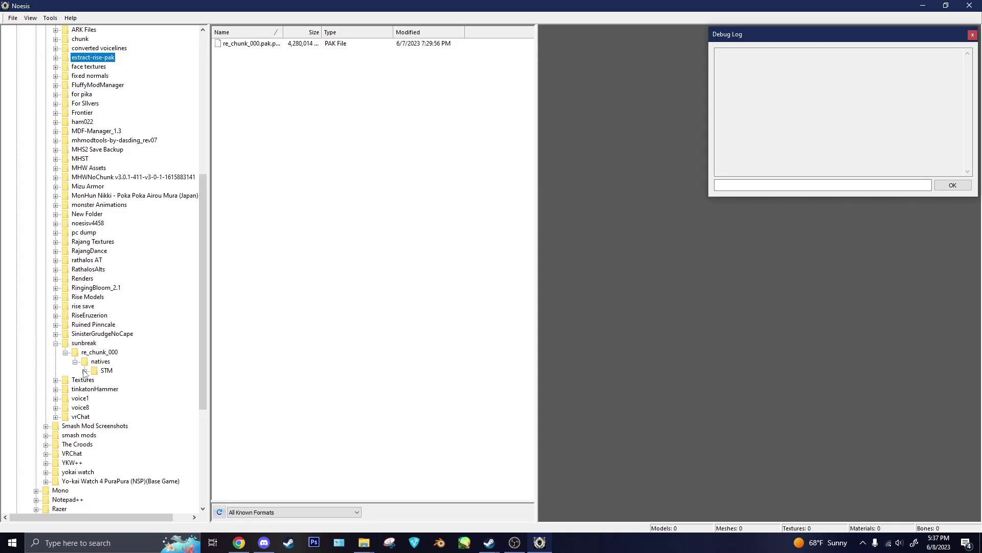
click(84, 370)
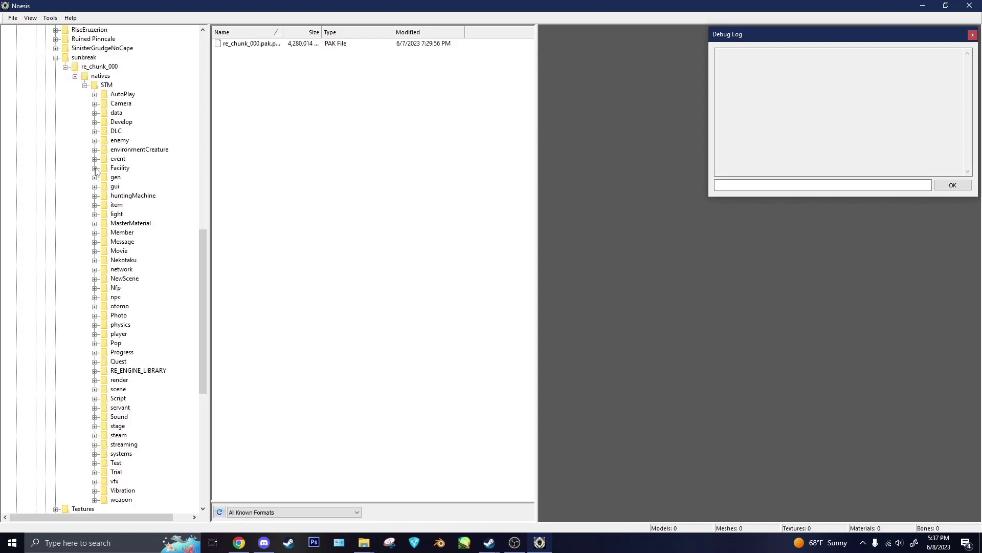
click(94, 141)
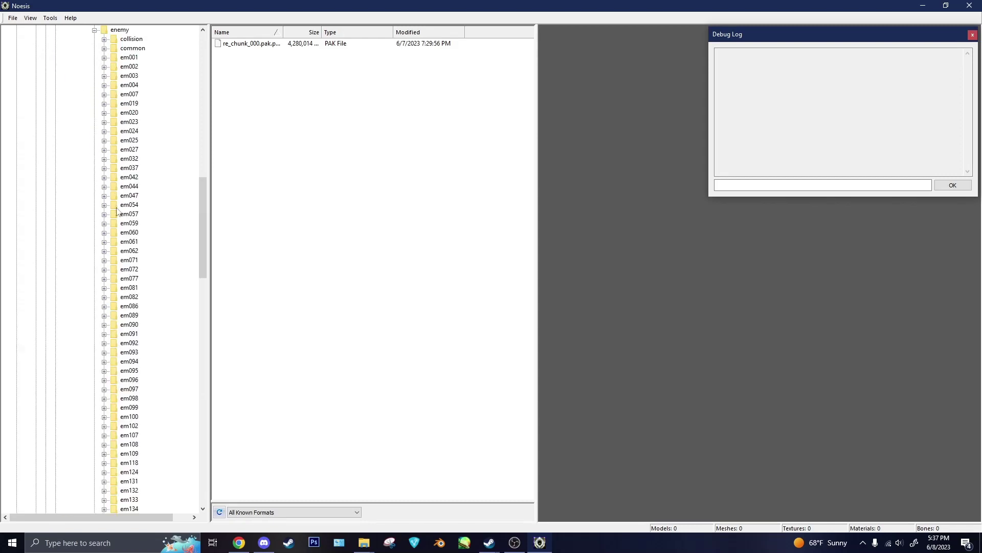
click(104, 316)
click(114, 325)
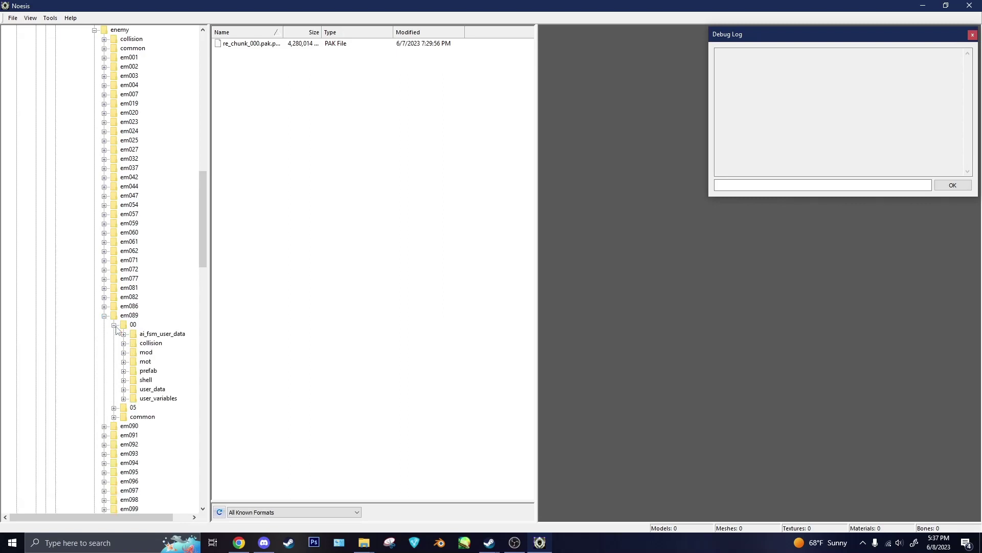
click(124, 353)
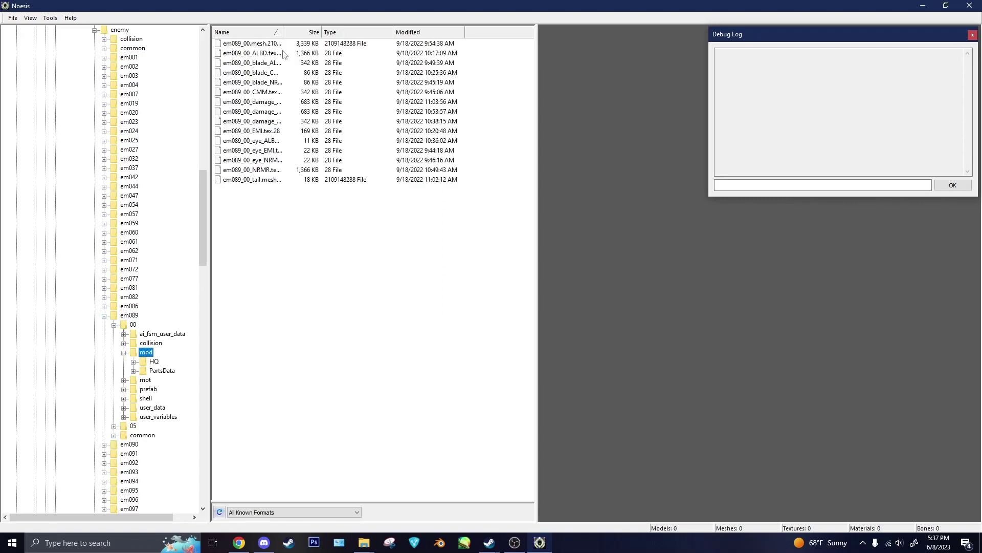
- Open em089_00.mesh.2109148288 and load it through the RE Engine mesh plugin with the game set to MH Rise Sunbreak
double_click(262, 45)
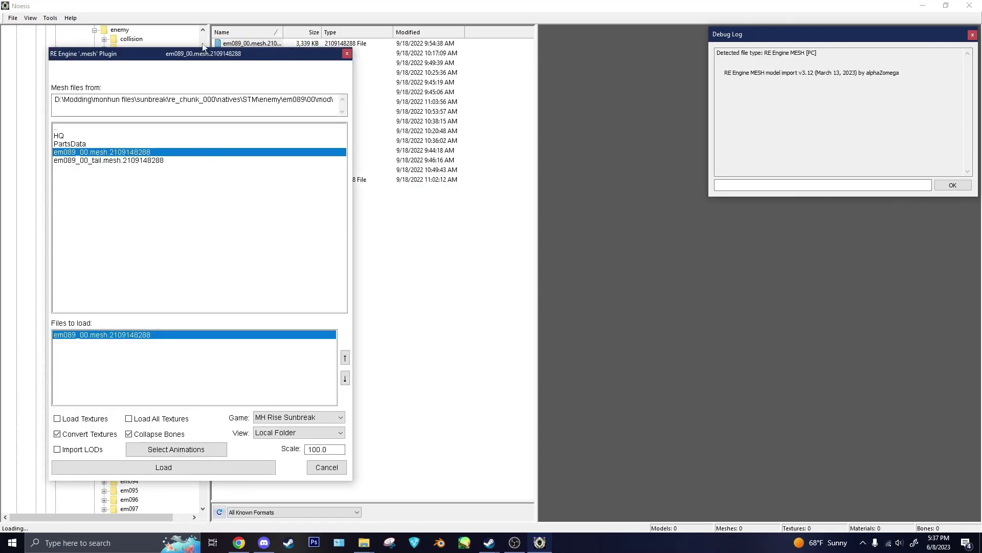
drag(204, 53, 375, 63)
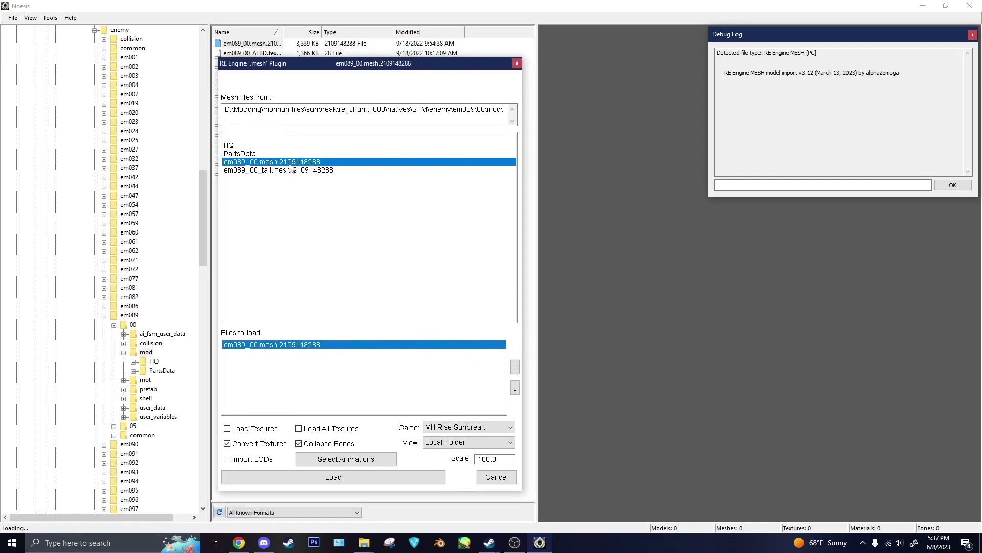
drag(307, 62, 556, 33)
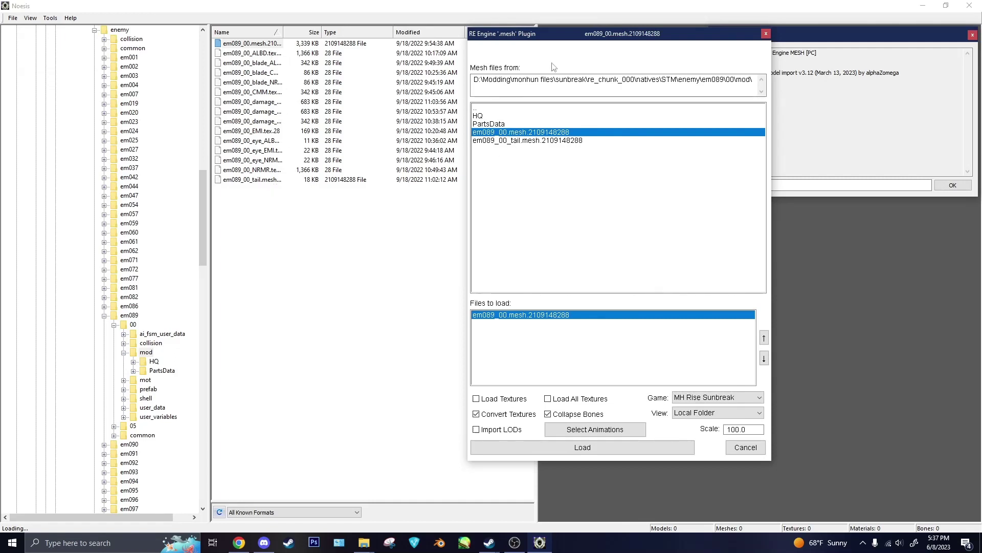
drag(561, 38, 294, 54)
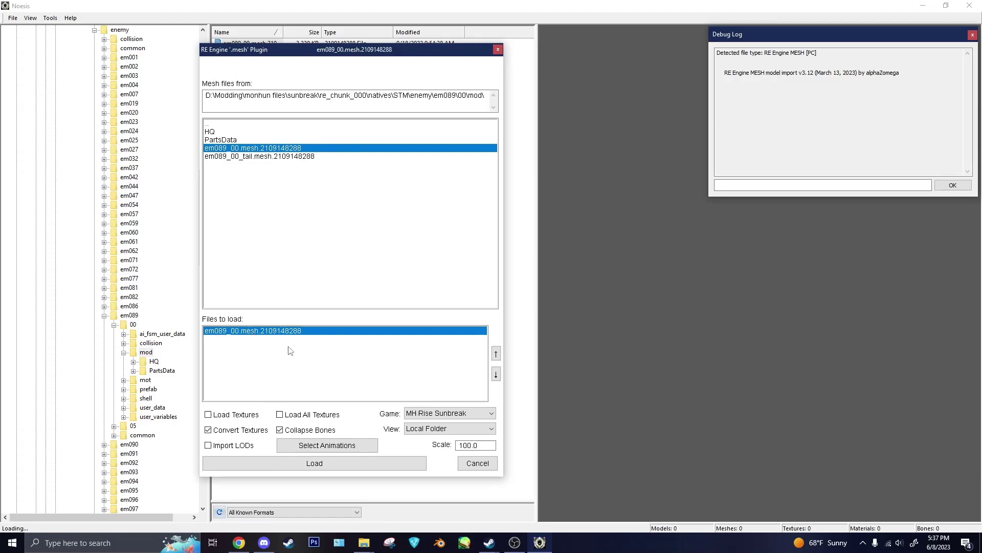
click(325, 462)
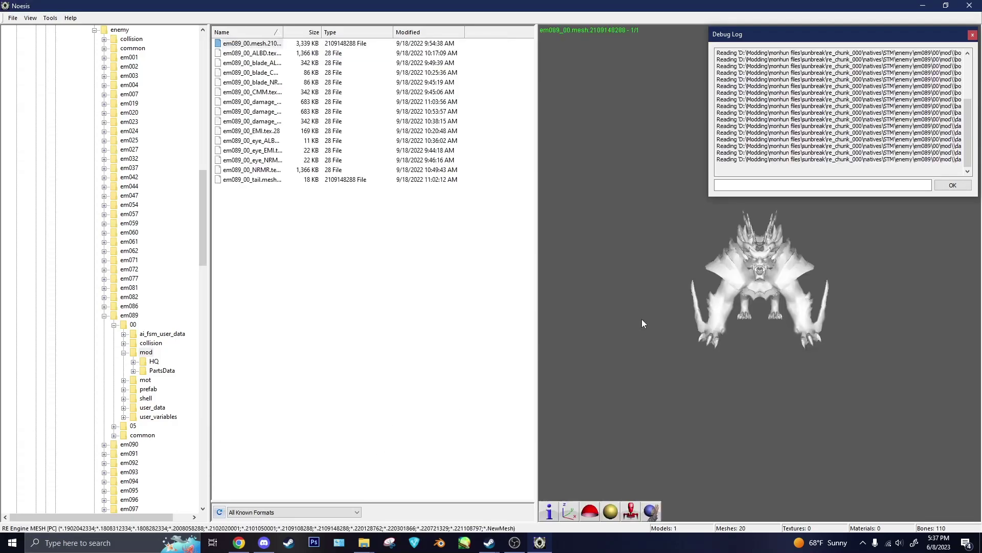
- Rotate the loaded monster model to an angled side view
mouse_move(757, 281)
mouse_down()
mouse_move(711, 286)
mouse_move(748, 285)
mouse_up()
click(631, 511)
click(631, 511)
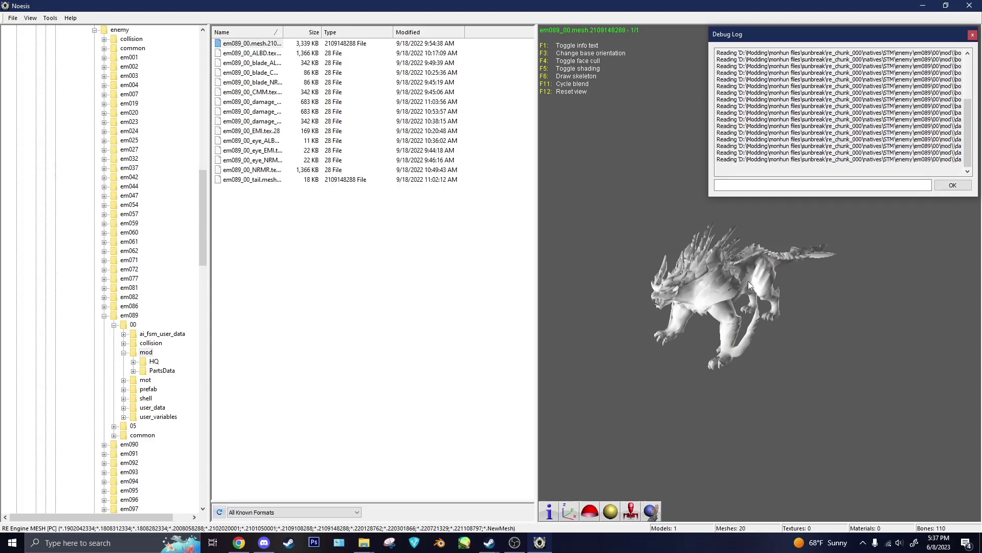
- Export the previewed model as Autodesk FBX to em089_00.meshout in the mod folder and close the export dialog
click(13, 18)
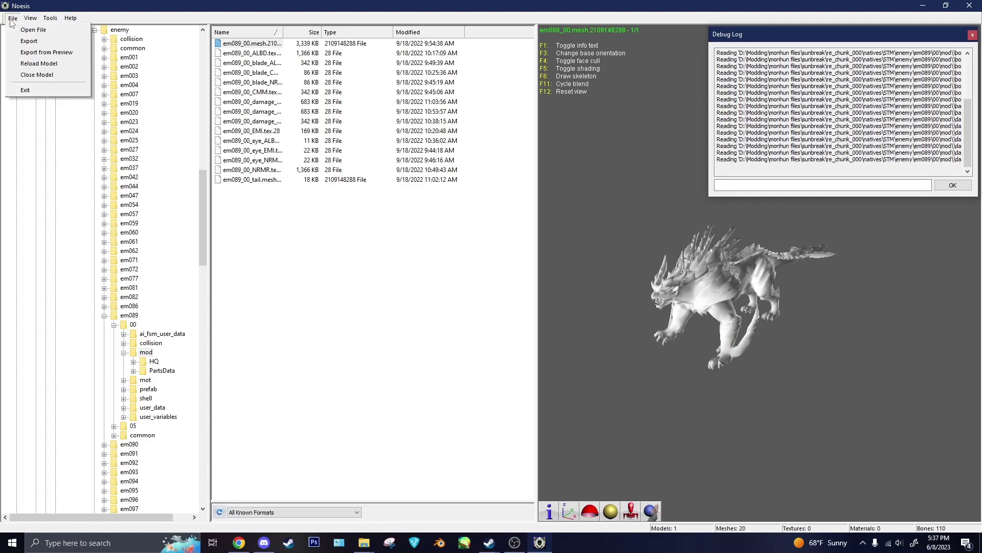
click(29, 52)
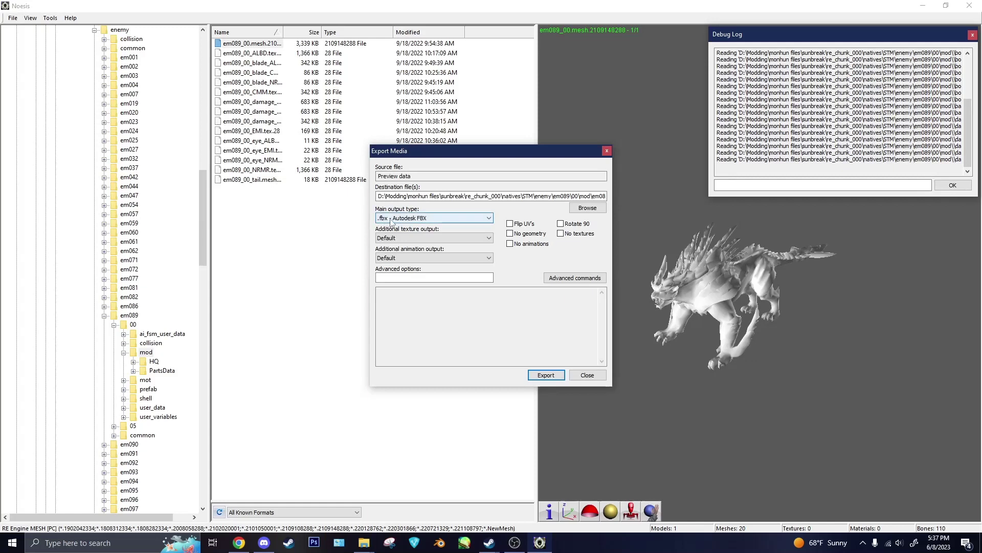
drag(486, 196, 619, 198)
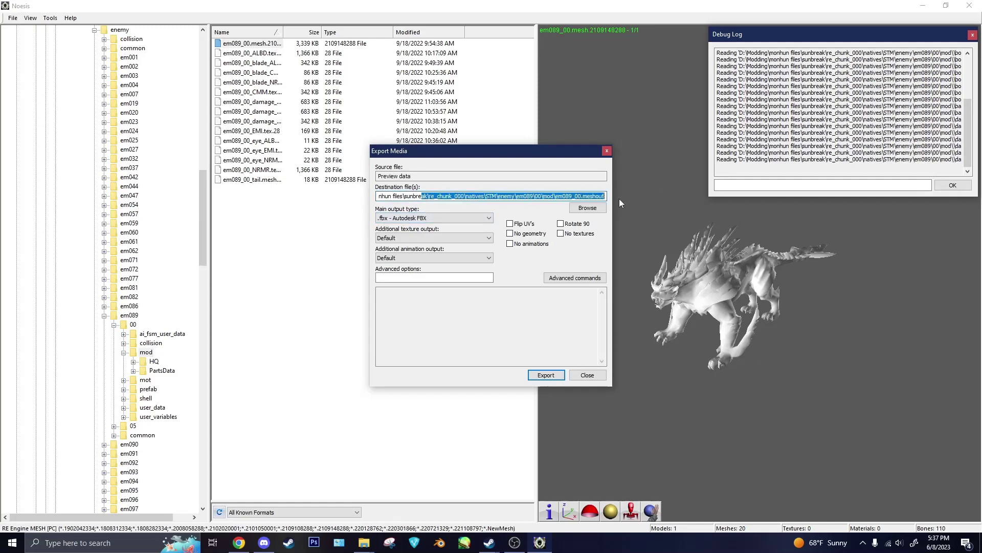
click(591, 196)
click(544, 375)
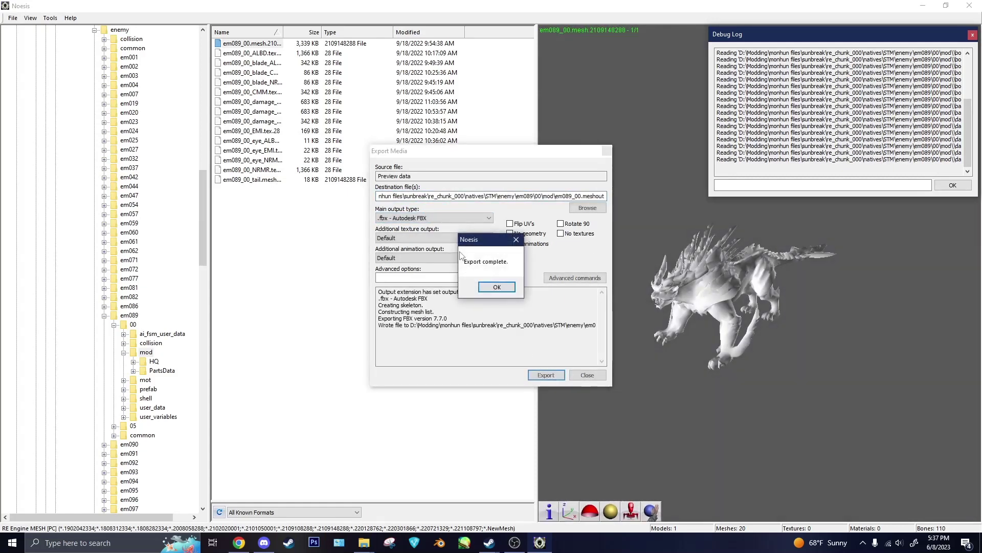
key(Return)
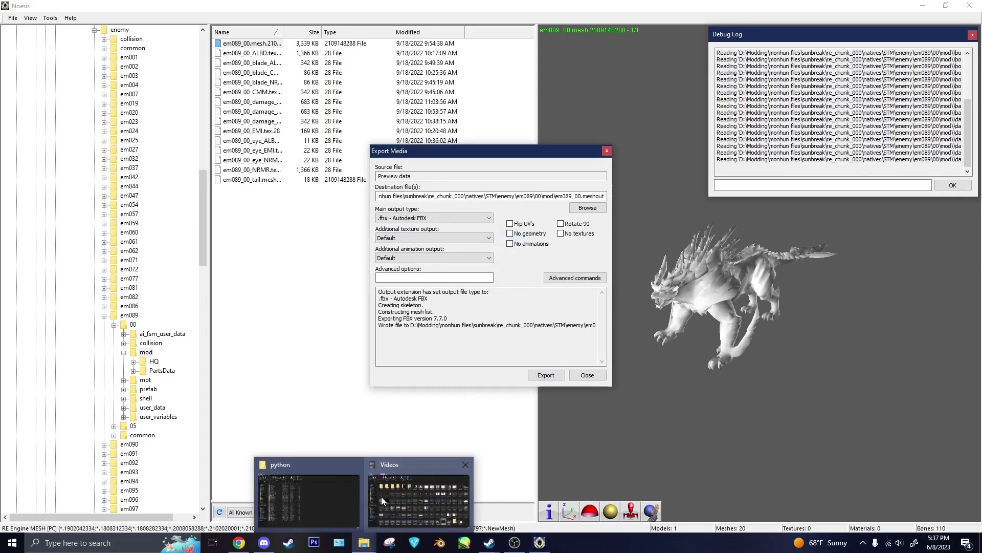
double_click(387, 196)
key(Escape)
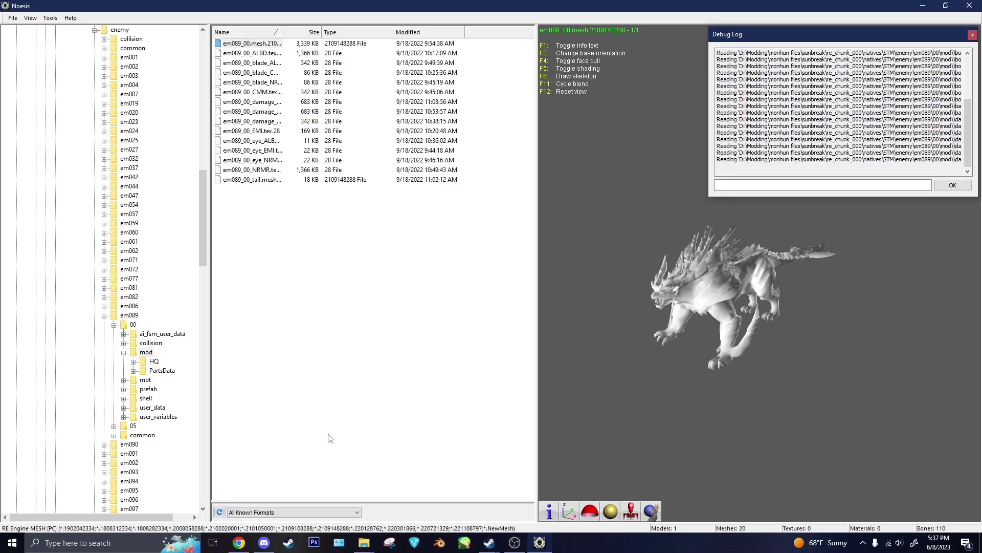
- Refresh the file list, show the exported em089_00.meshout.fbx in File Explorer, and return to Noesis
click(220, 512)
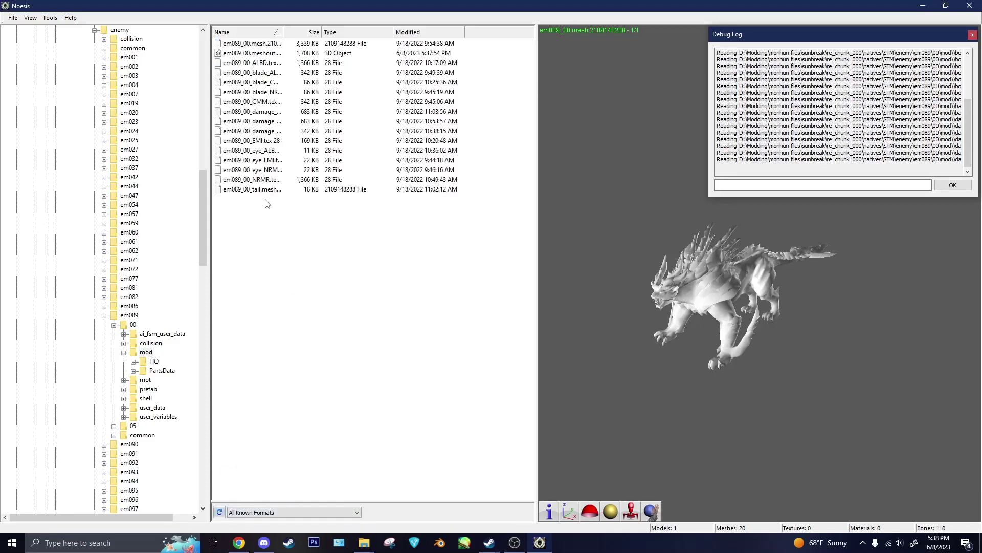
right_click(256, 53)
click(241, 83)
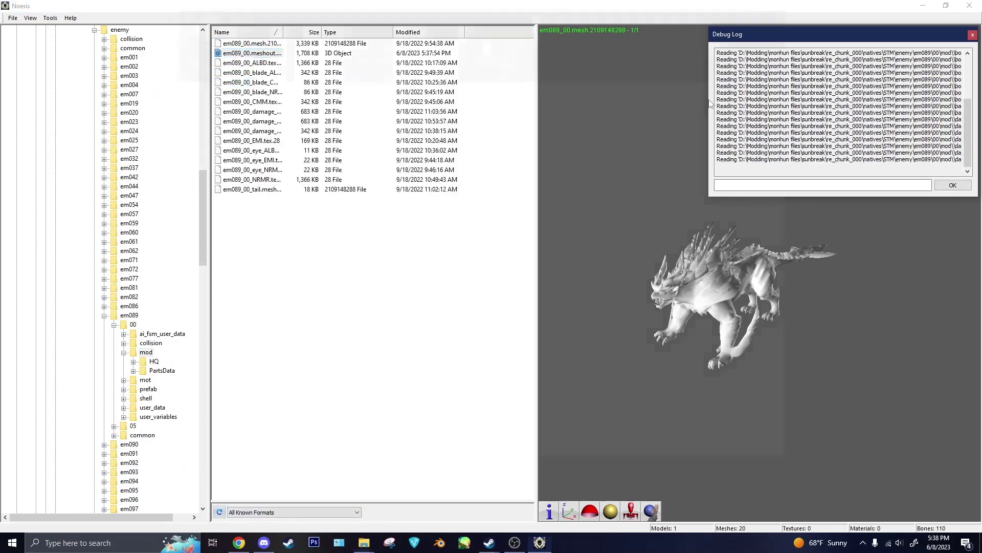
click(764, 7)
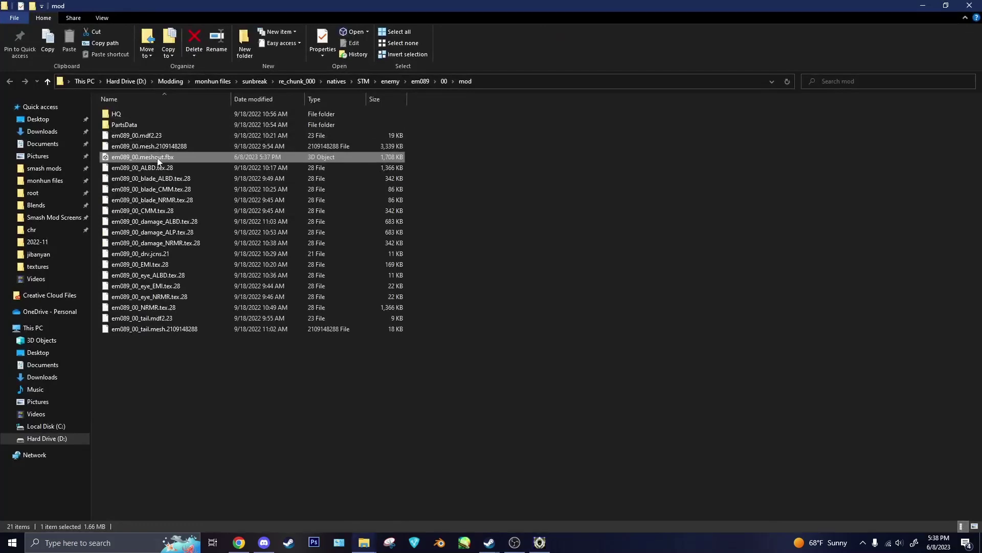
click(923, 5)
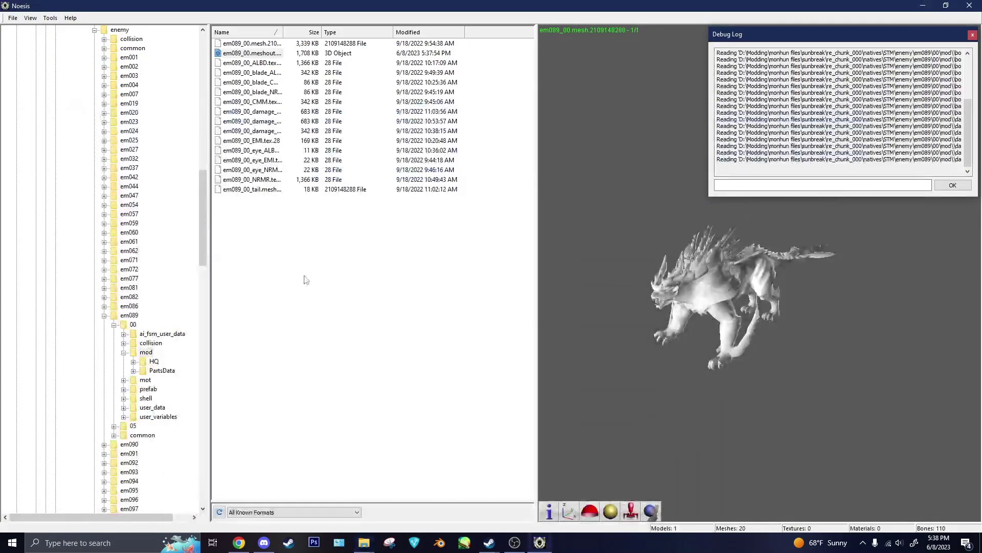
- Widen the Name column to show full file names and preview the em089_00_blade_ALBD and em089_00_ALBD textures, moving the Debug Log aside
click(306, 280)
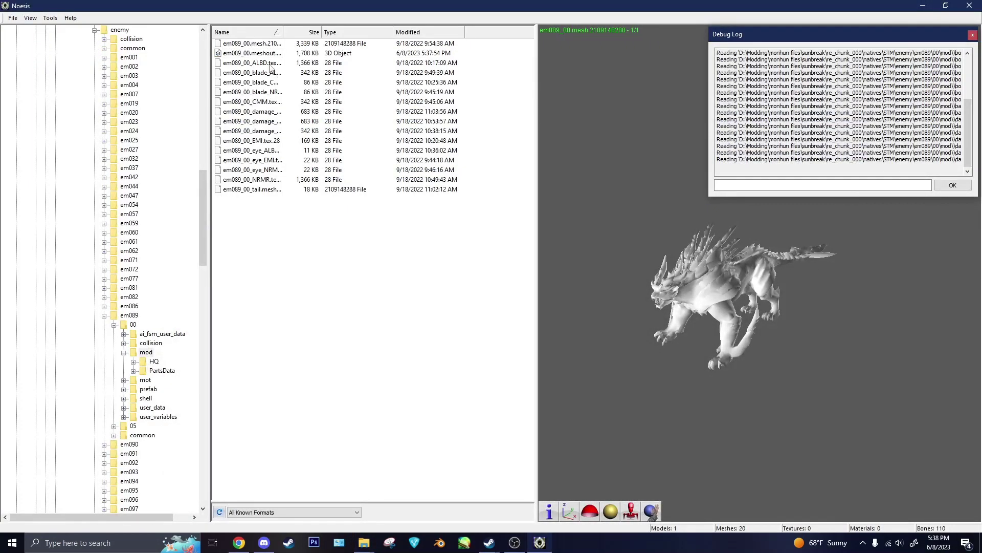
drag(282, 36, 327, 37)
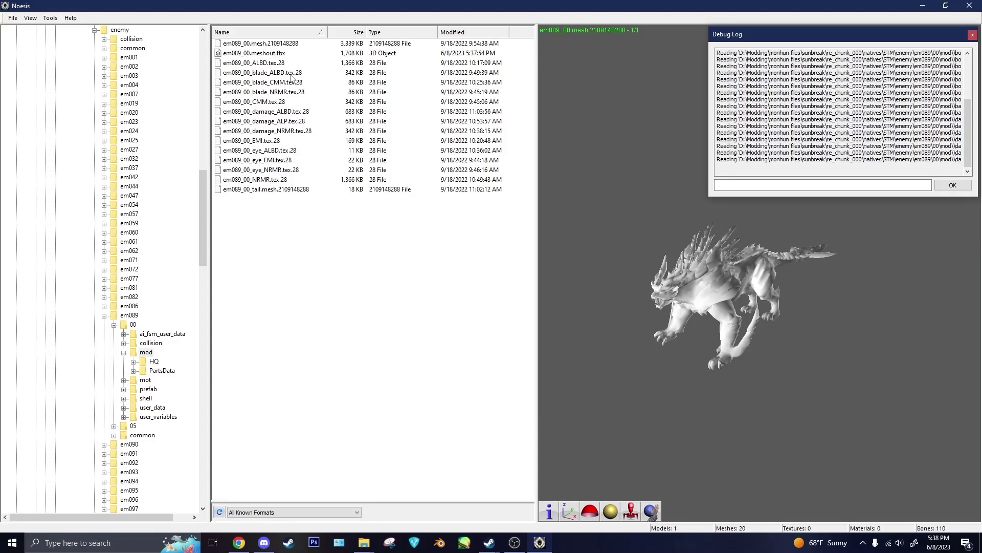
click(266, 73)
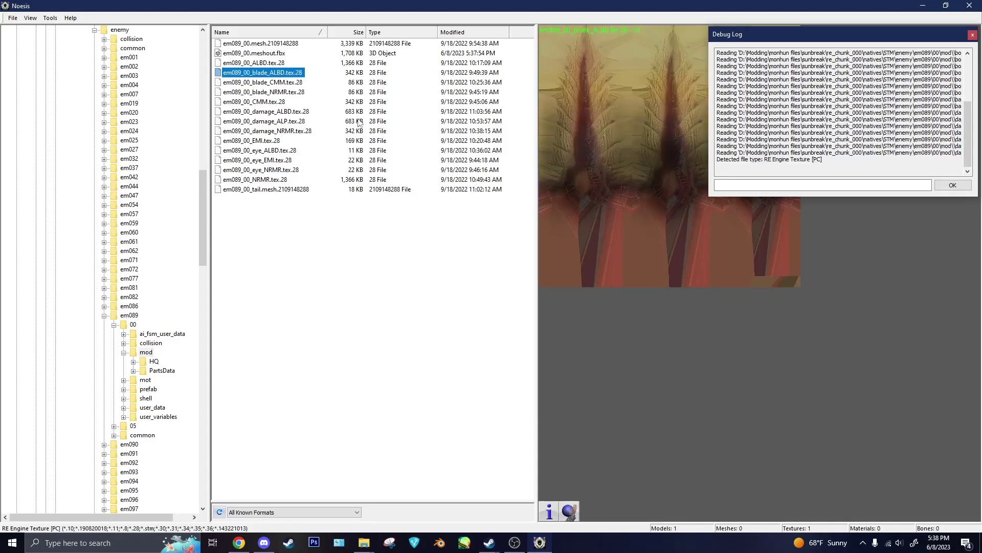
drag(767, 33, 718, 339)
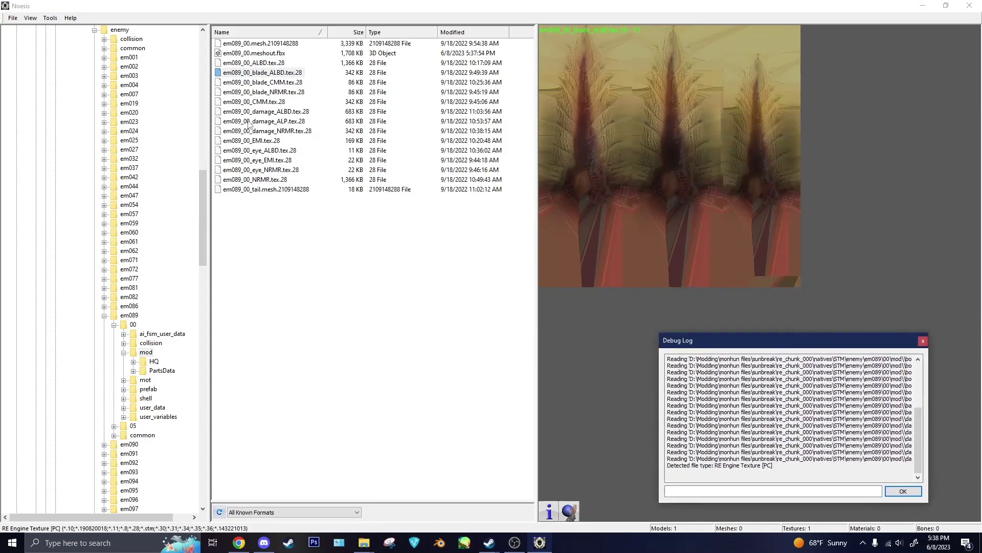
click(252, 63)
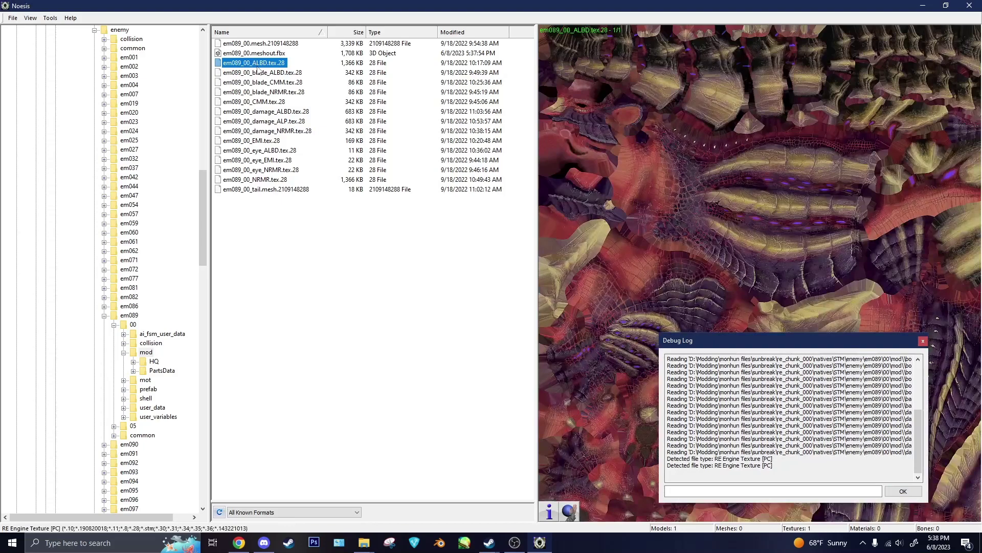
drag(762, 183, 764, 278)
- Switch to Chrome, open the bookmarked MHR Textures wiki in a new tab, and open its ALBD (Albedo, Metallic) page
click(239, 542)
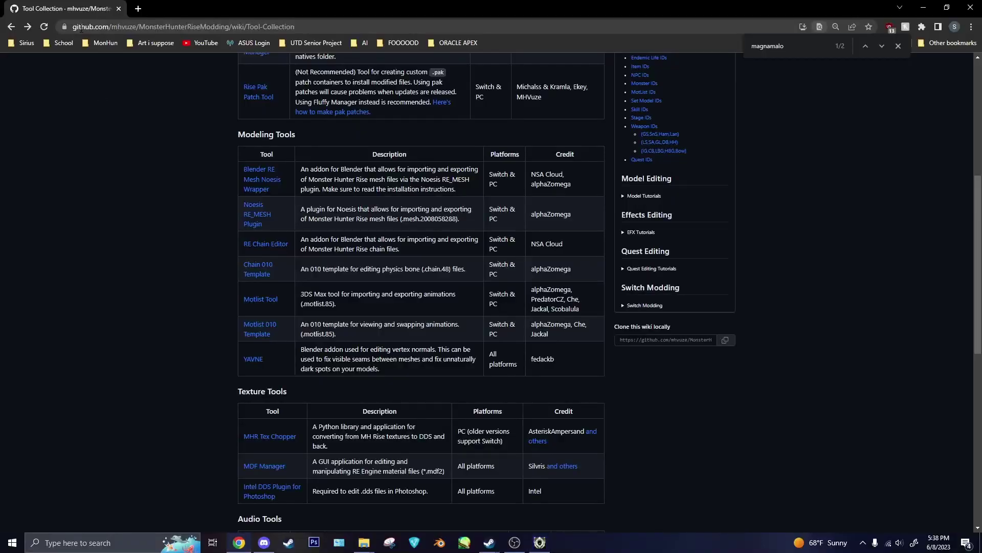
scroll(182, 169, up, 2)
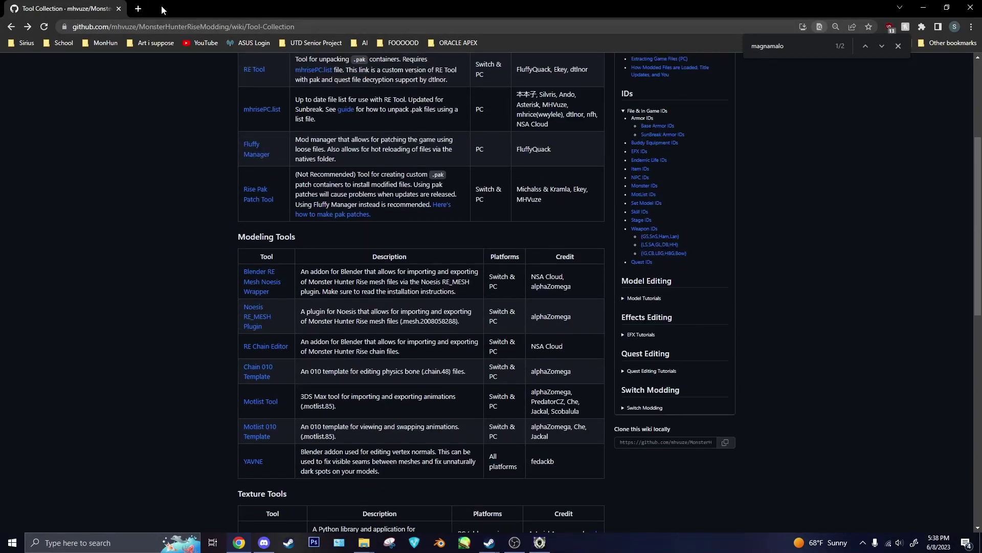
click(138, 9)
click(52, 42)
mouse_move(97, 44)
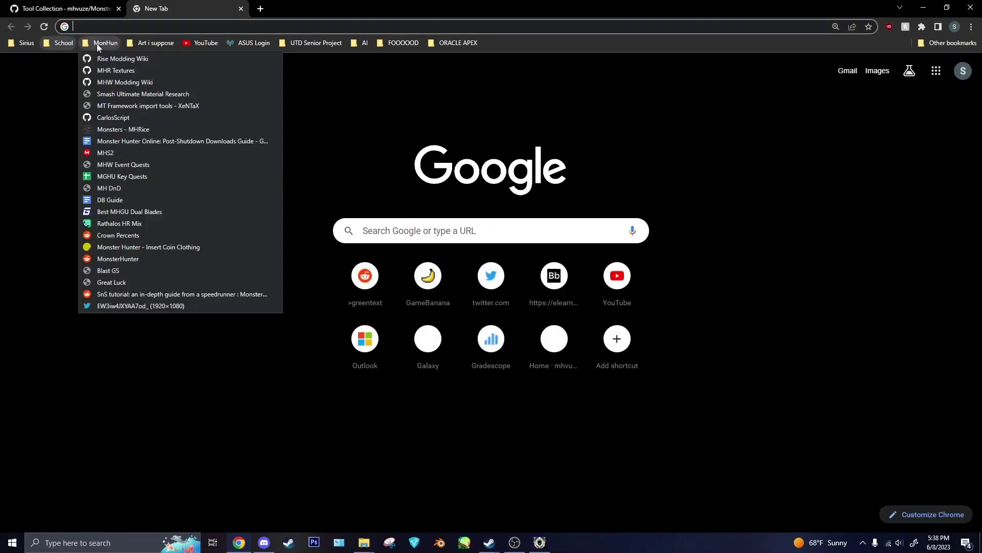
click(109, 72)
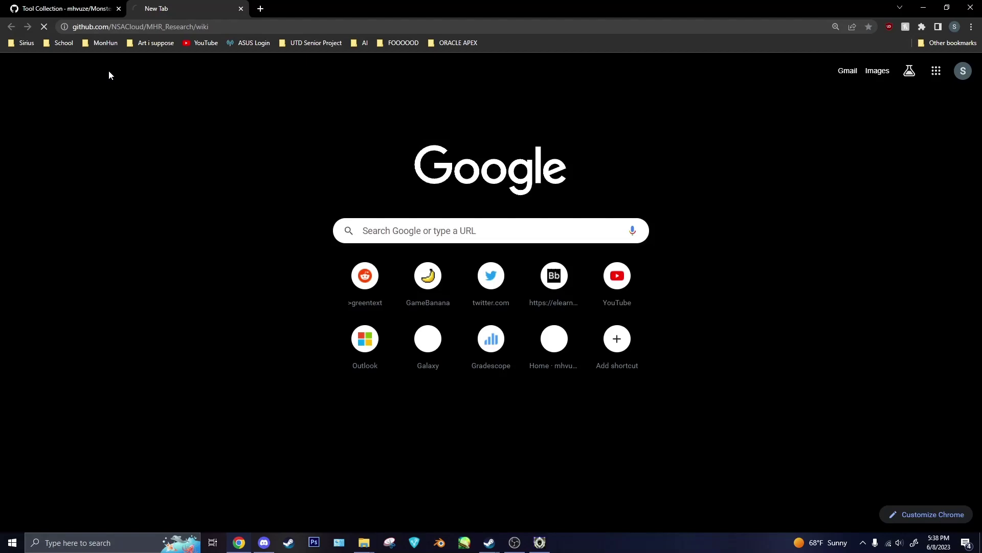
scroll(381, 291, down, 2)
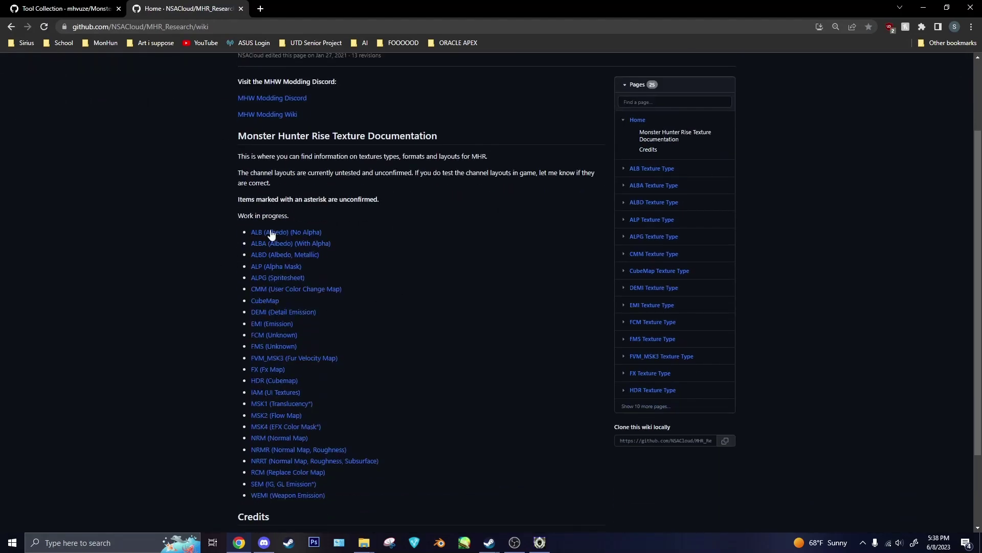
click(275, 258)
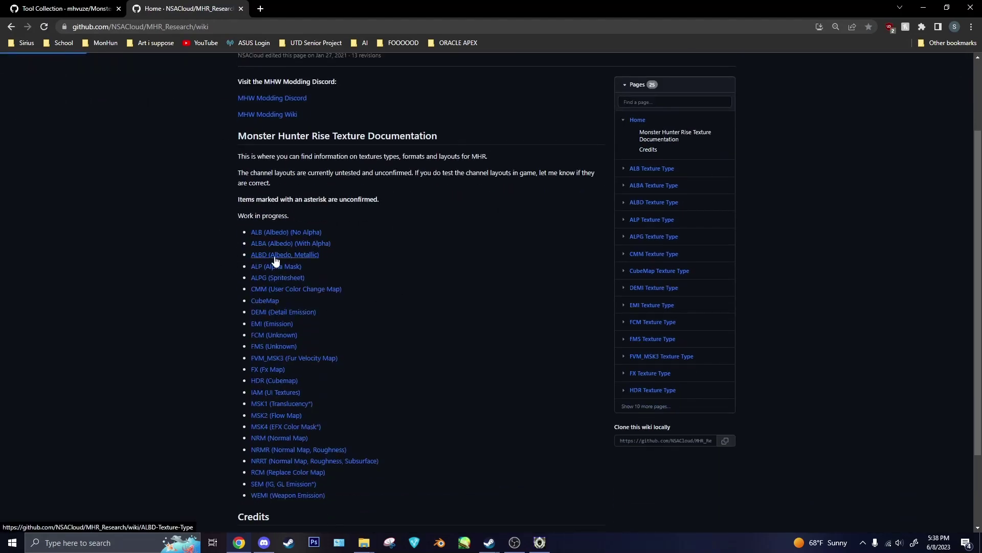
- Review the format types and channel info on the ALBD and NRMR texture pages, and return to the wiki's texture list
scroll(230, 332, down, 2)
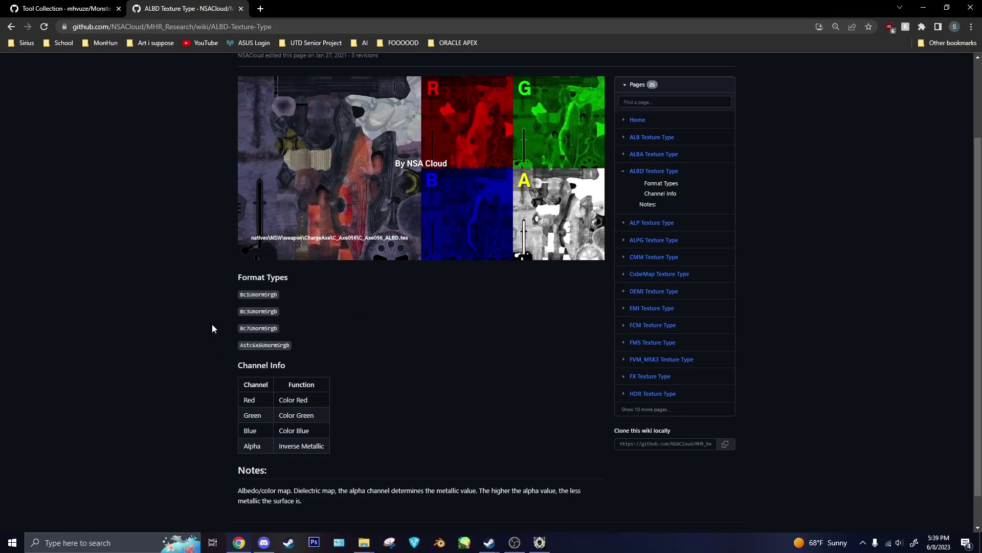
scroll(206, 313, up, 1)
scroll(255, 384, down, 1)
click(11, 27)
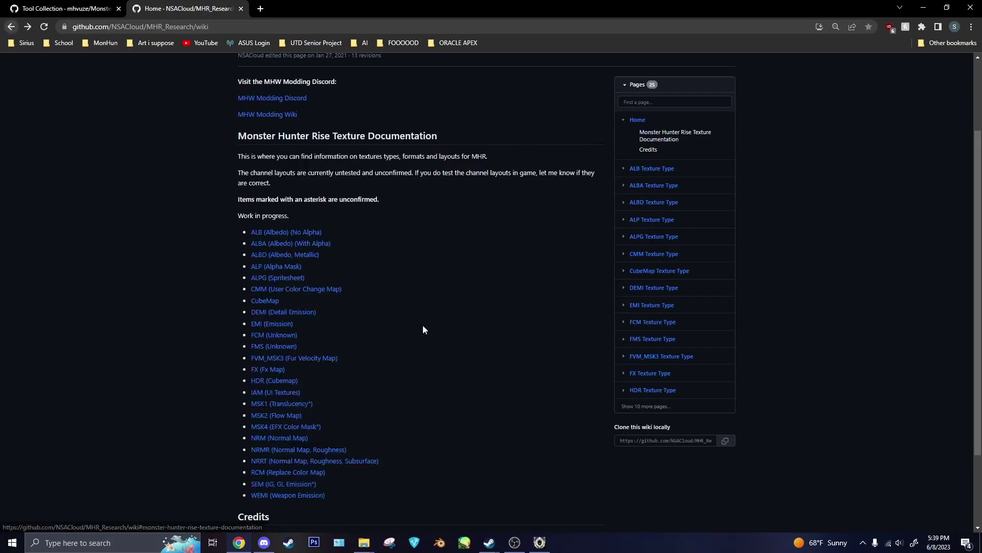
click(299, 450)
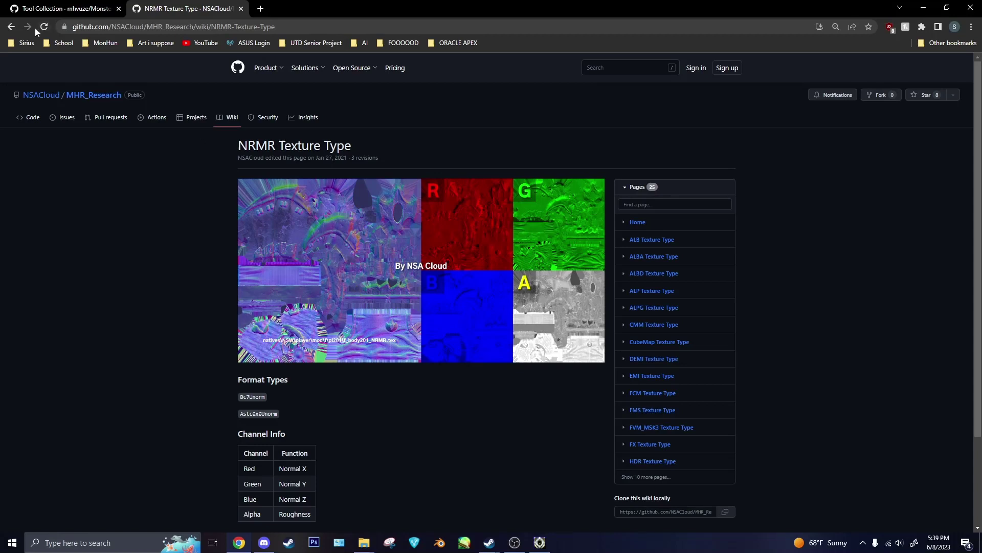
click(11, 27)
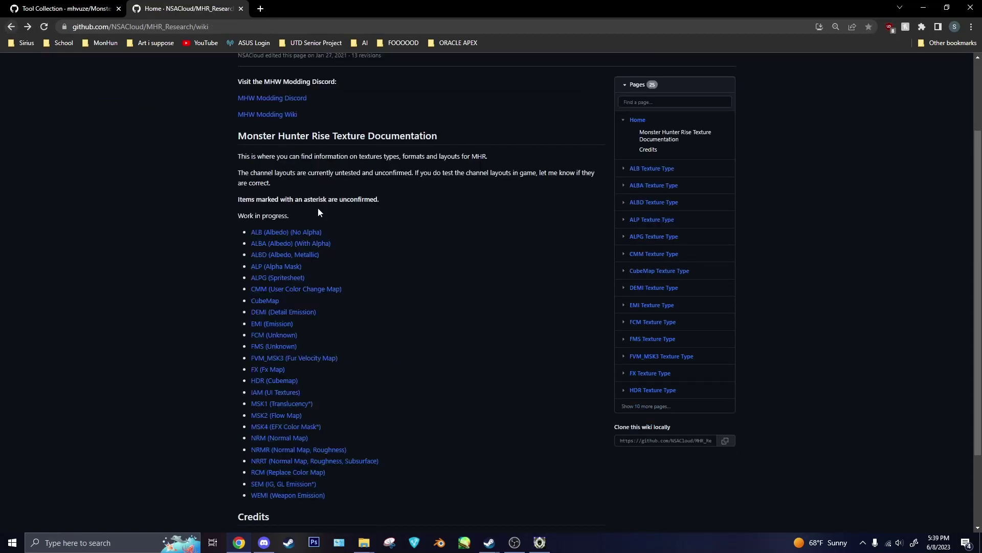
- Switch back to Noesis, export em089_00_ALBD.tex.28 as a TGA image, and close the export dialog
click(926, 14)
click(256, 64)
right_click(255, 66)
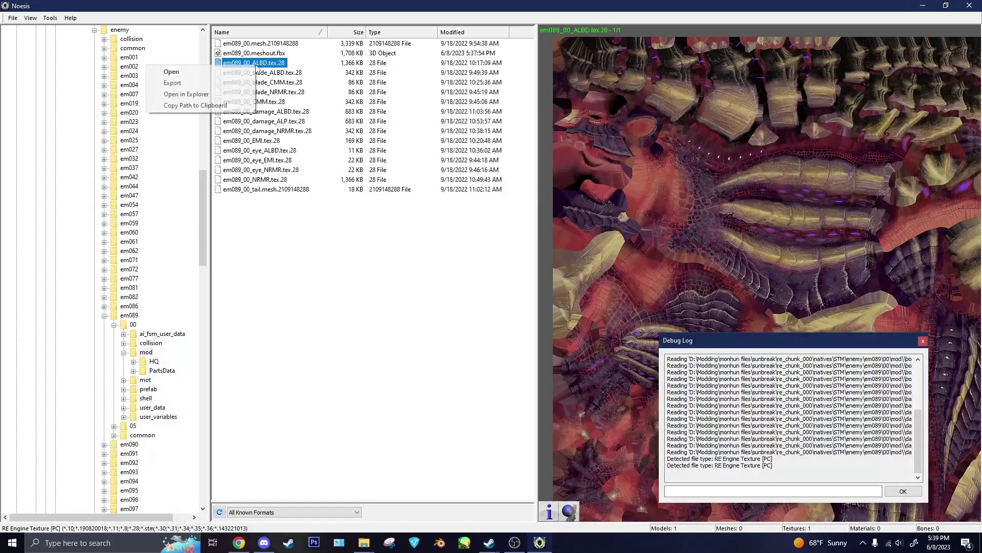
click(226, 83)
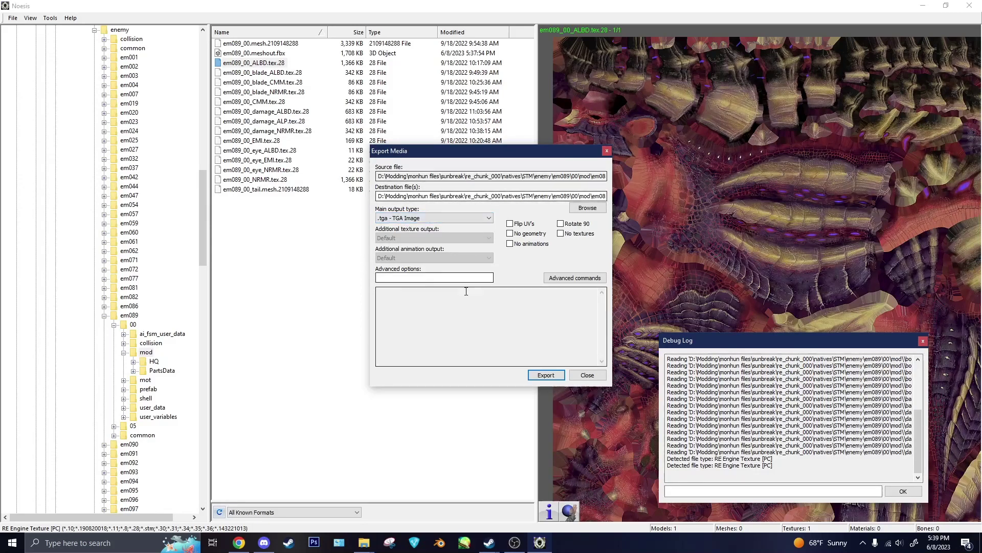
click(546, 375)
click(495, 287)
click(606, 151)
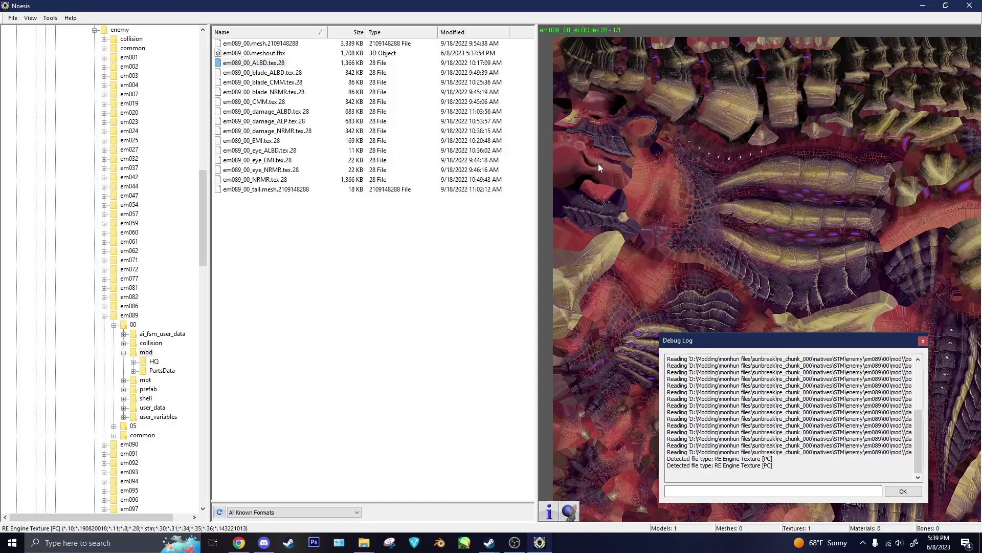
- Refresh the file list and locate the exported em089_00_ALBD.texout.tga
click(220, 512)
click(251, 72)
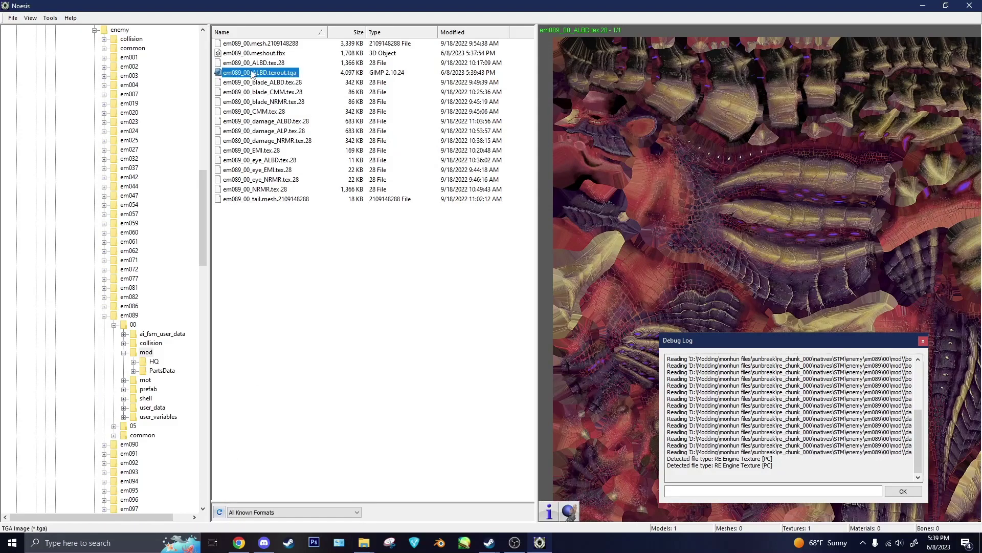
click(388, 294)
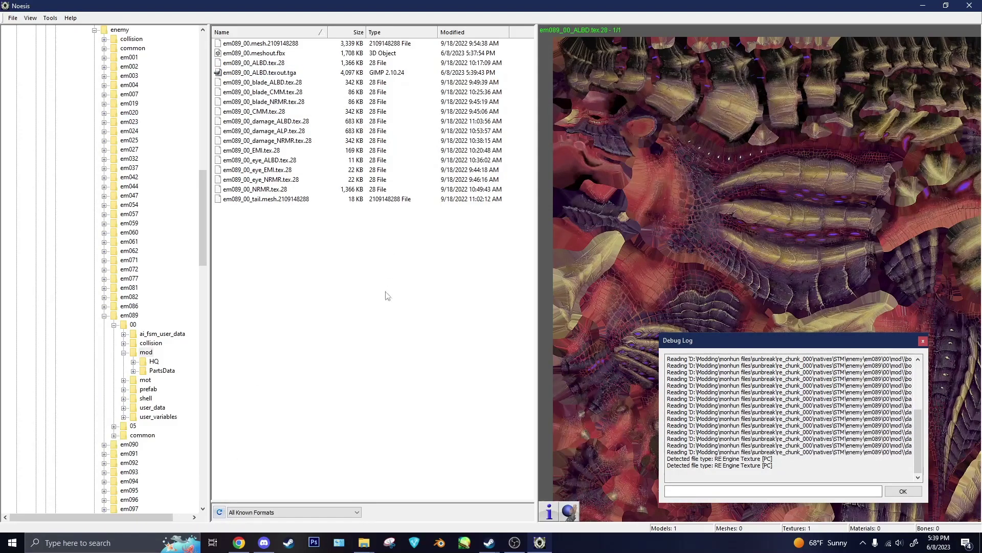
- Reopen em089_00.mesh.2109148288, start selecting animations, and list the motions of em089_00_00.motlist.528 from the 00\mot folder
double_click(258, 44)
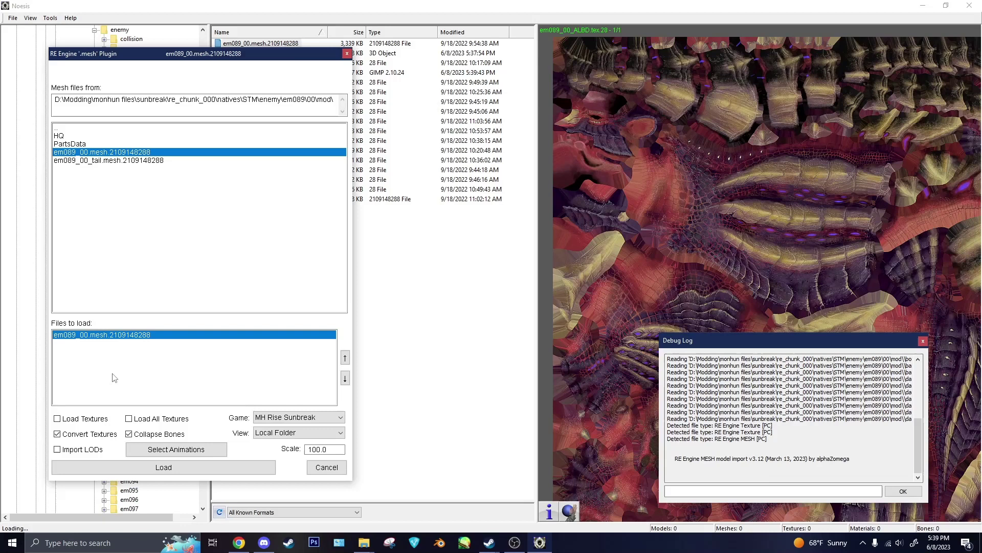
click(166, 450)
drag(143, 56, 312, 48)
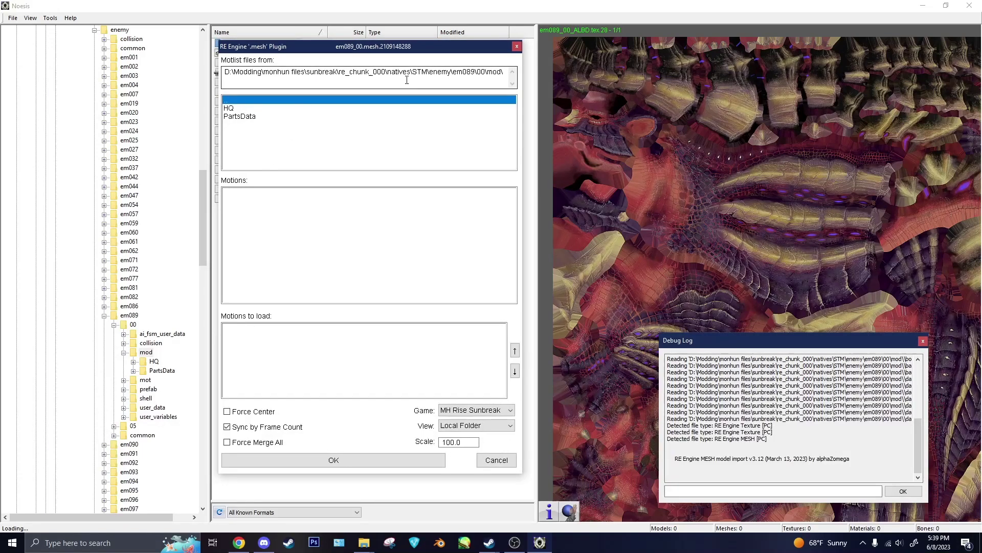
double_click(239, 101)
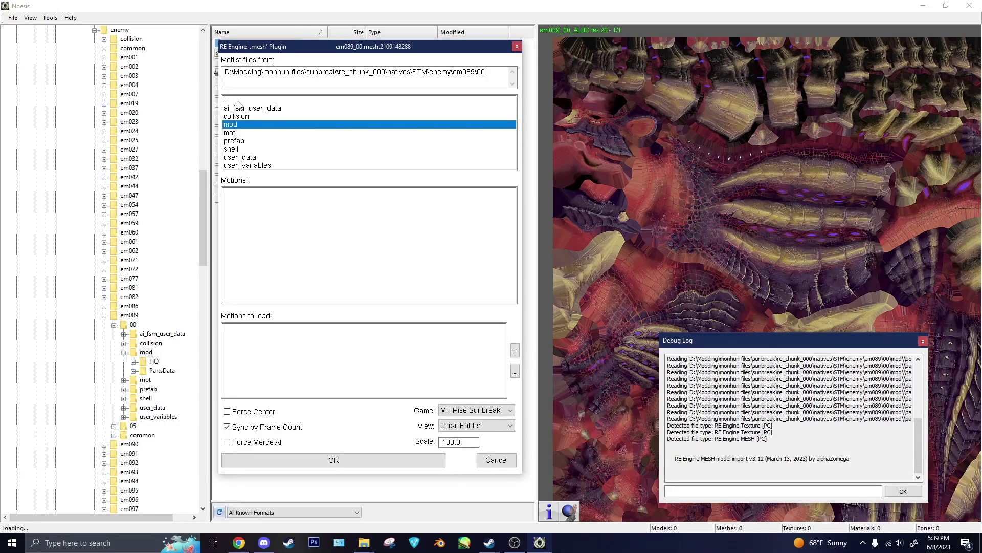
double_click(237, 134)
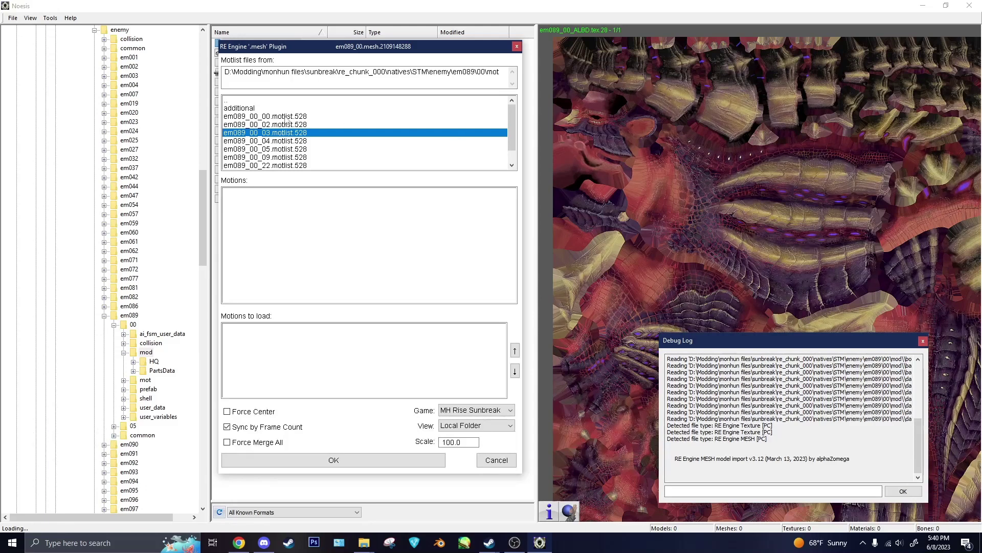
click(286, 117)
mouse_move(512, 210)
mouse_down()
mouse_move(513, 289)
mouse_move(512, 207)
mouse_up()
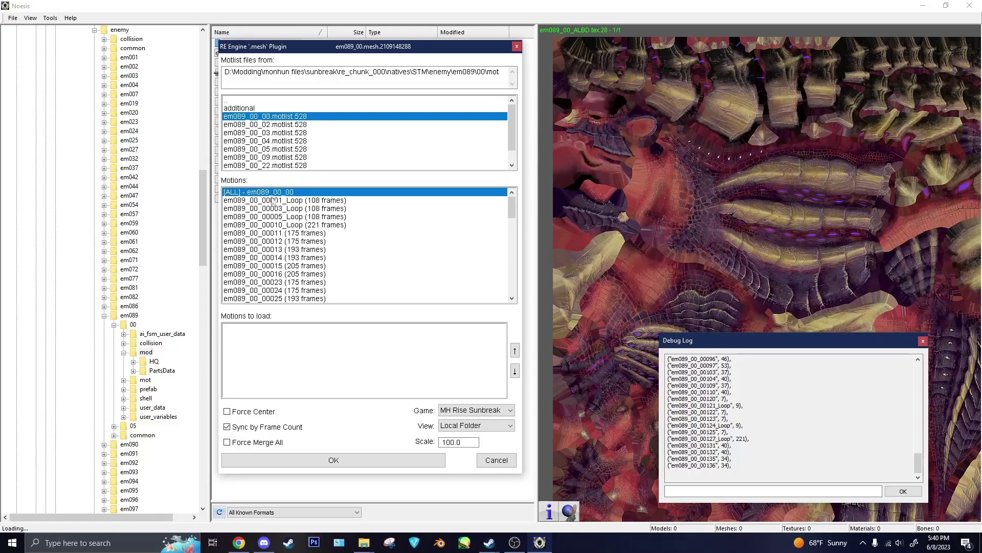
drag(511, 211, 512, 241)
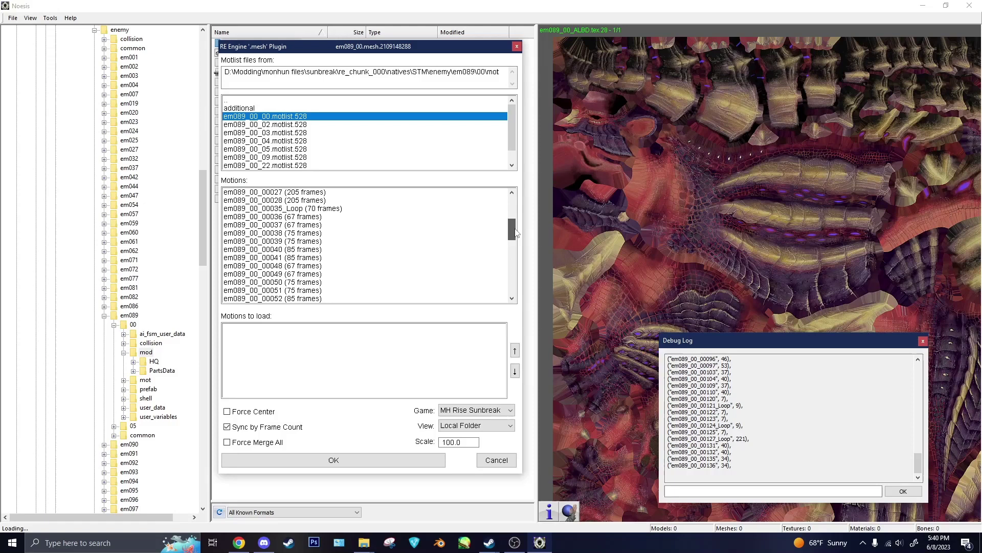
double_click(294, 250)
click(296, 258)
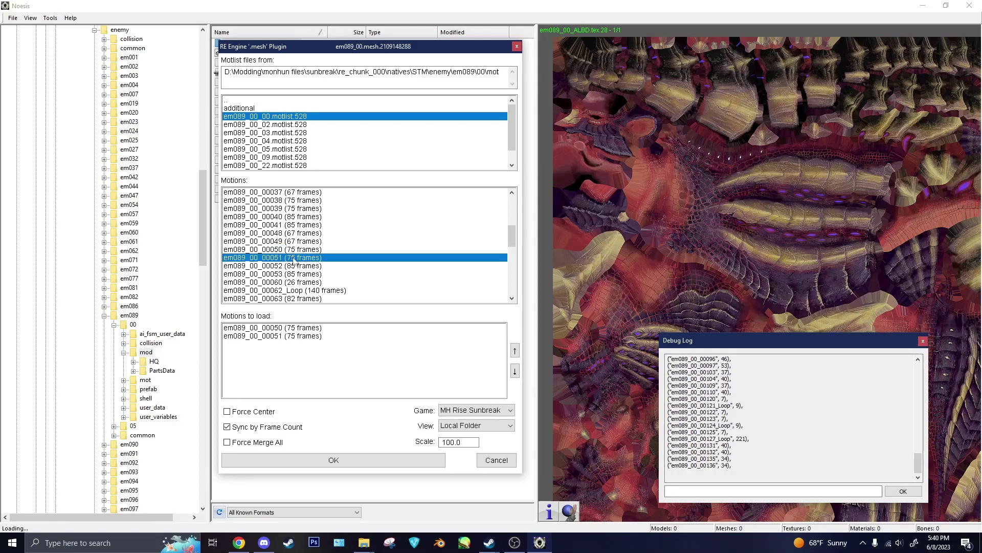
double_click(309, 336)
scroll(502, 254, up, 7)
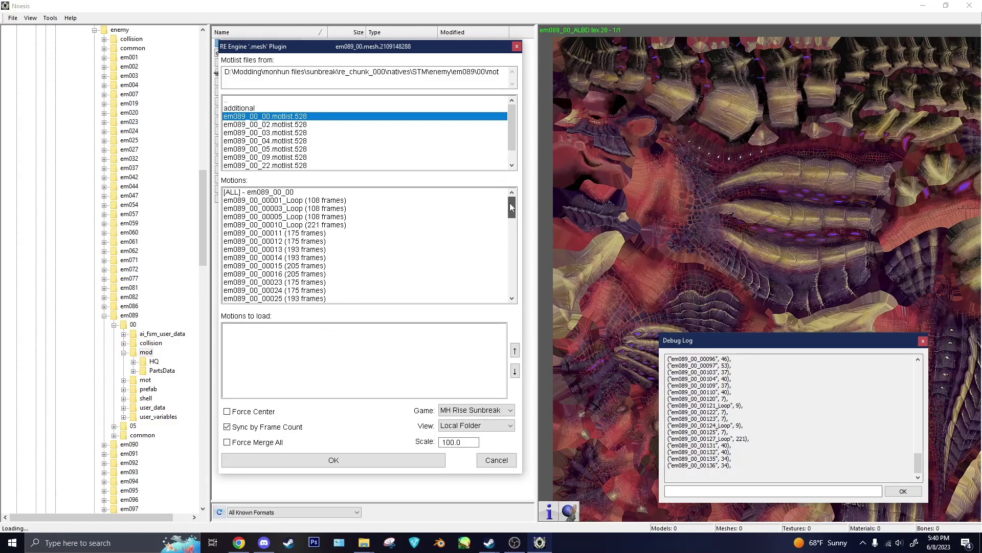
- Add [ALL] - em089_00_00 to the motions to load, confirm the selection, and load the mesh with its animations
double_click(275, 192)
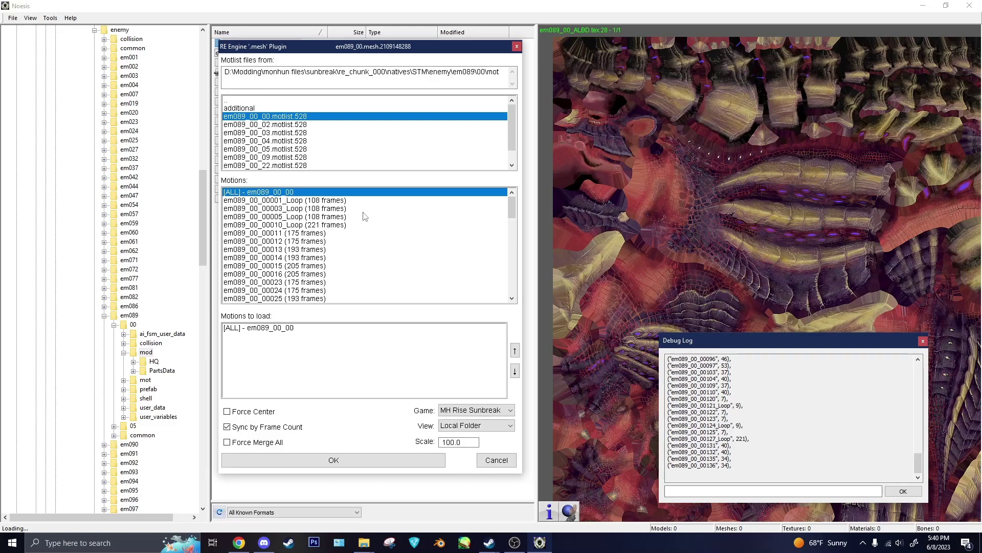
click(316, 203)
click(318, 210)
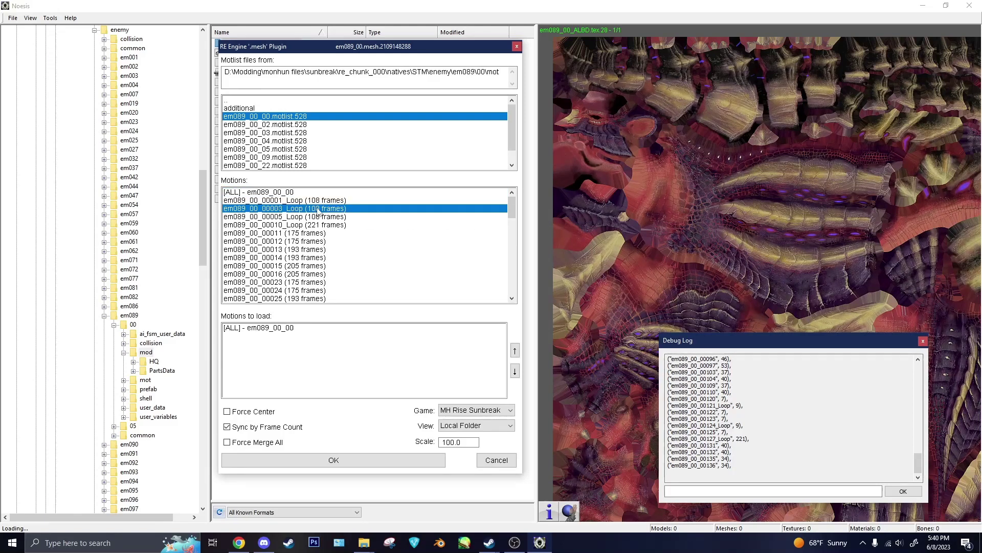
click(322, 217)
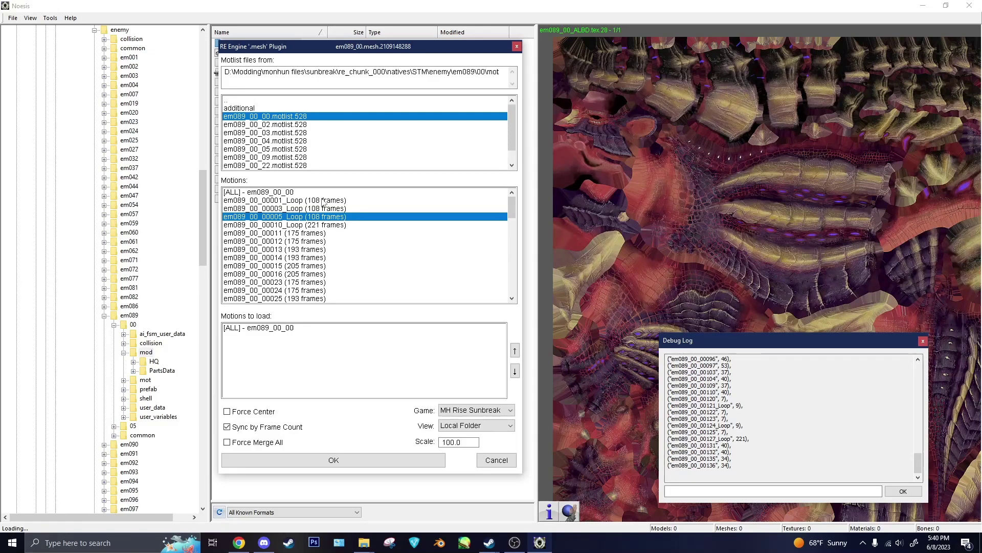
click(323, 202)
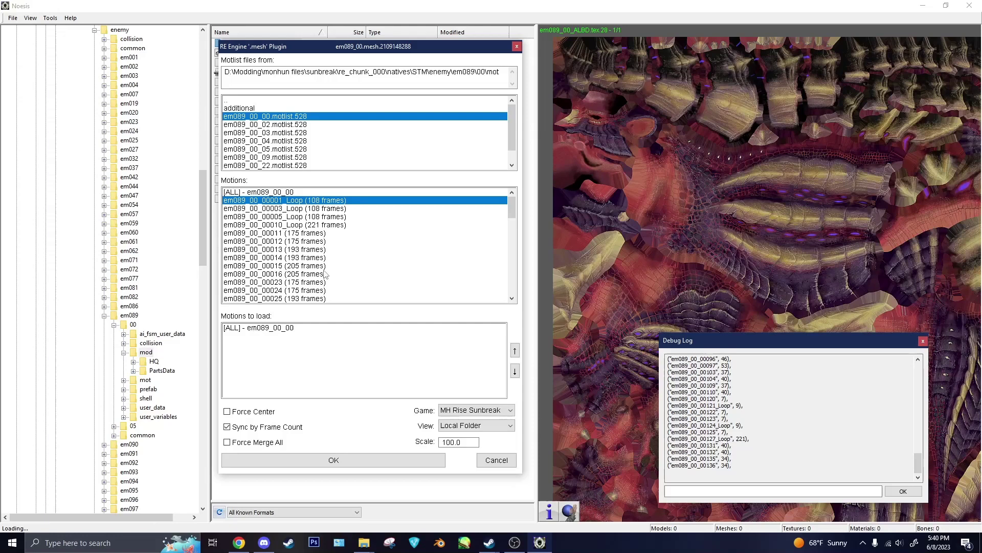
click(333, 460)
click(374, 463)
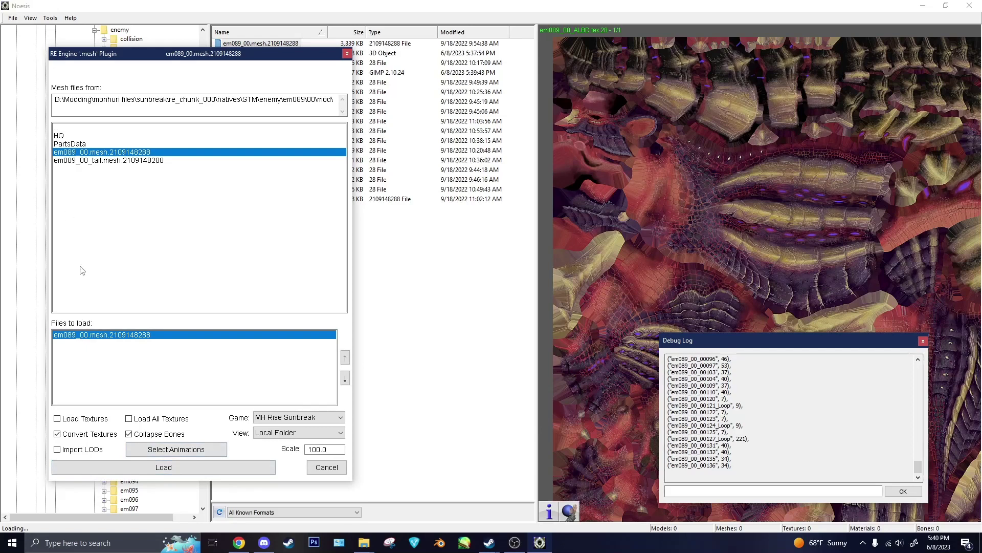
click(190, 468)
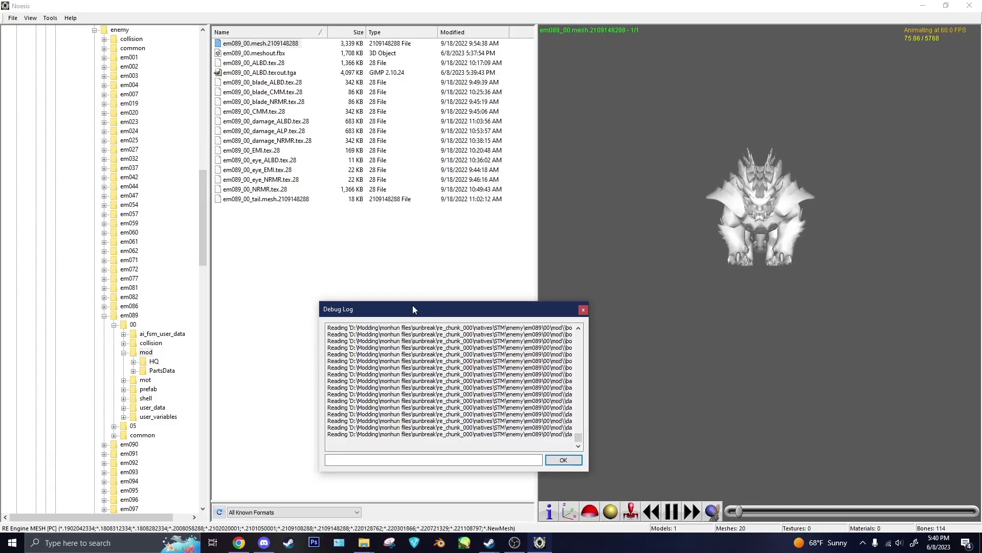
- Move the Debug Log aside, skip ahead in the previewed animation, and pause playback
drag(412, 305, 391, 272)
click(760, 277)
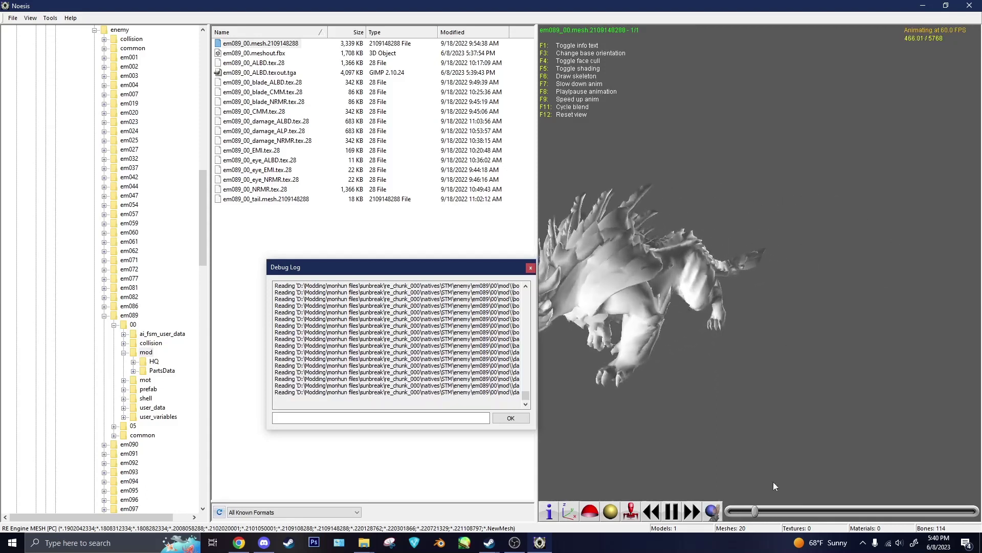
drag(755, 511, 823, 505)
click(672, 511)
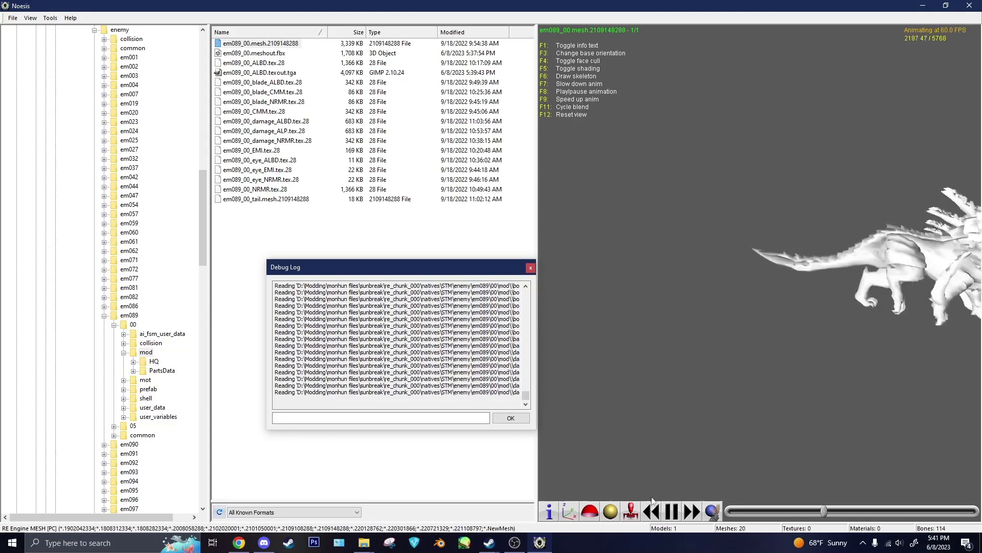
click(672, 511)
- Export the animated model from the preview as Autodesk FBX and close the export dialog
click(13, 18)
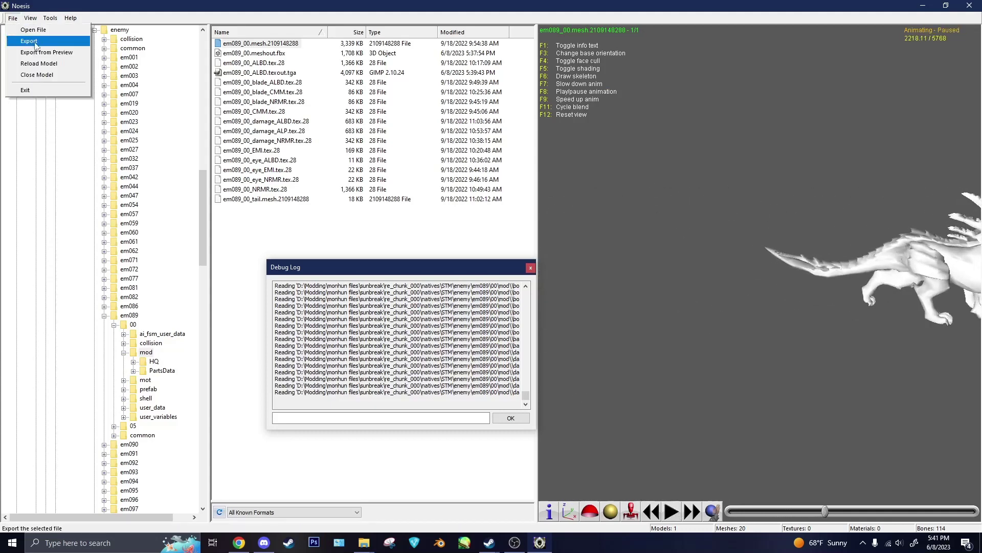
click(71, 51)
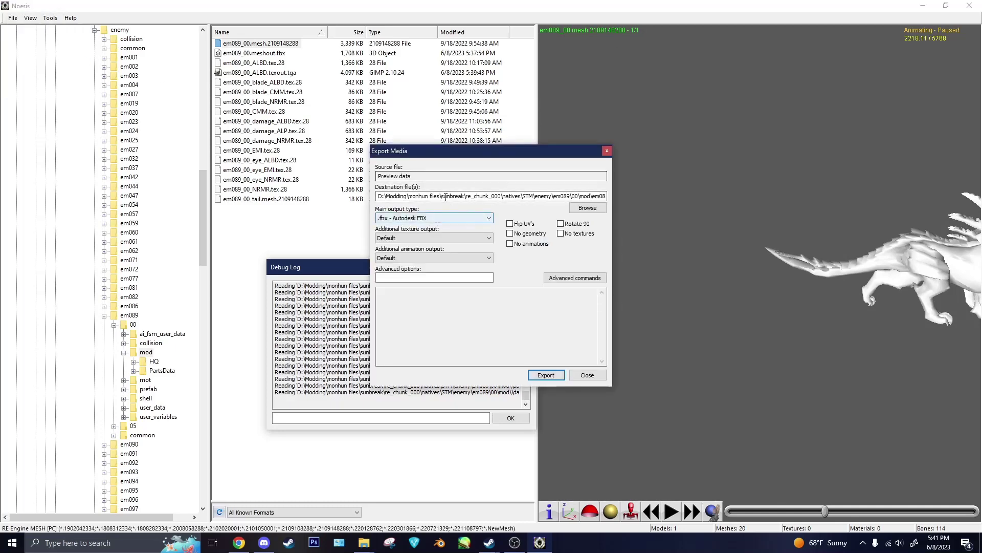
click(546, 375)
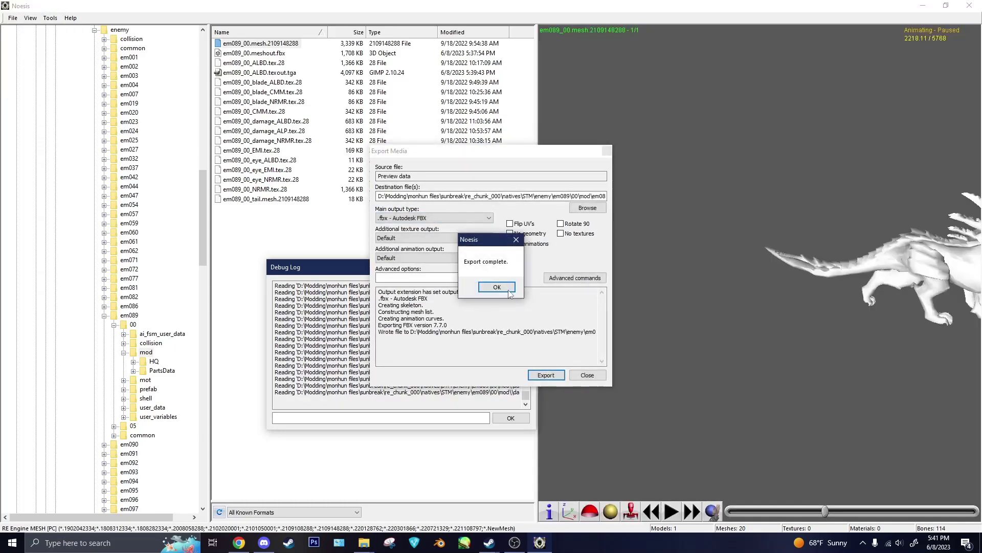
click(497, 290)
click(606, 150)
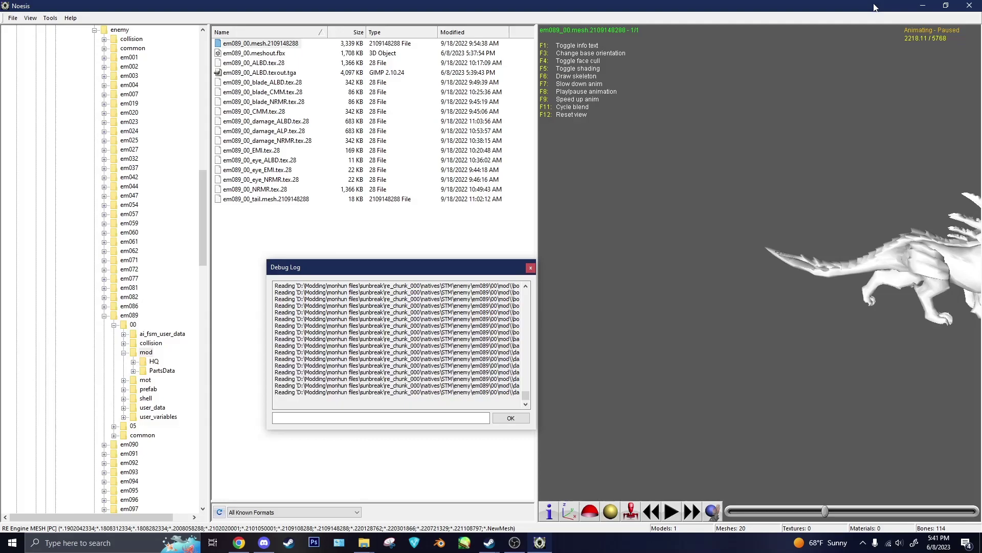
- Minimize Noesis and Steam, start Blender, and copy the mod folder's path from File Explorer
click(923, 6)
click(698, 121)
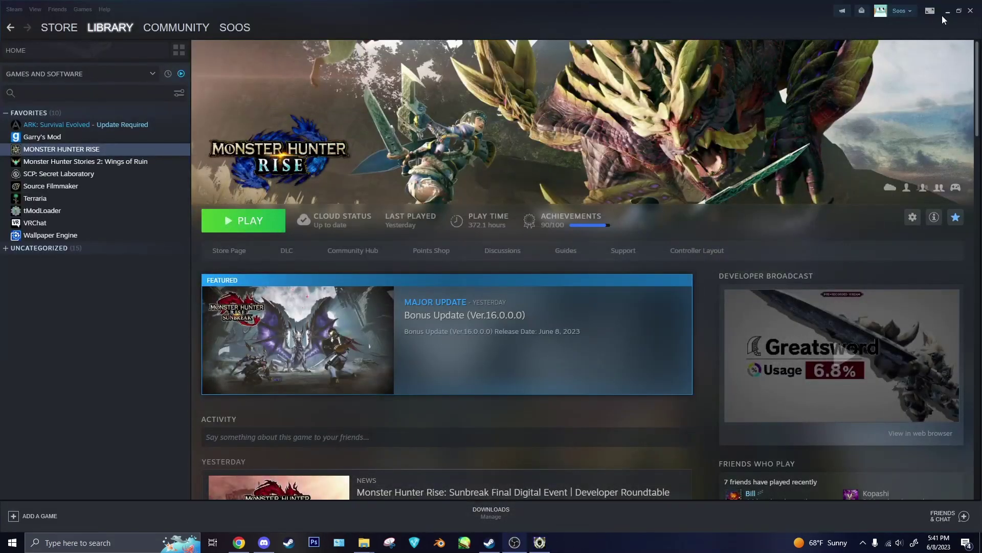
click(947, 11)
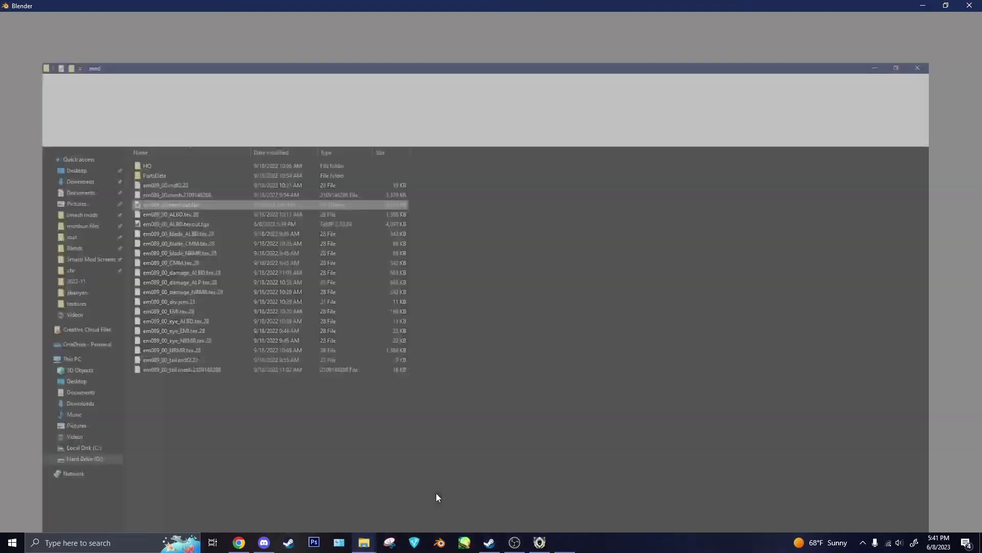
click(493, 86)
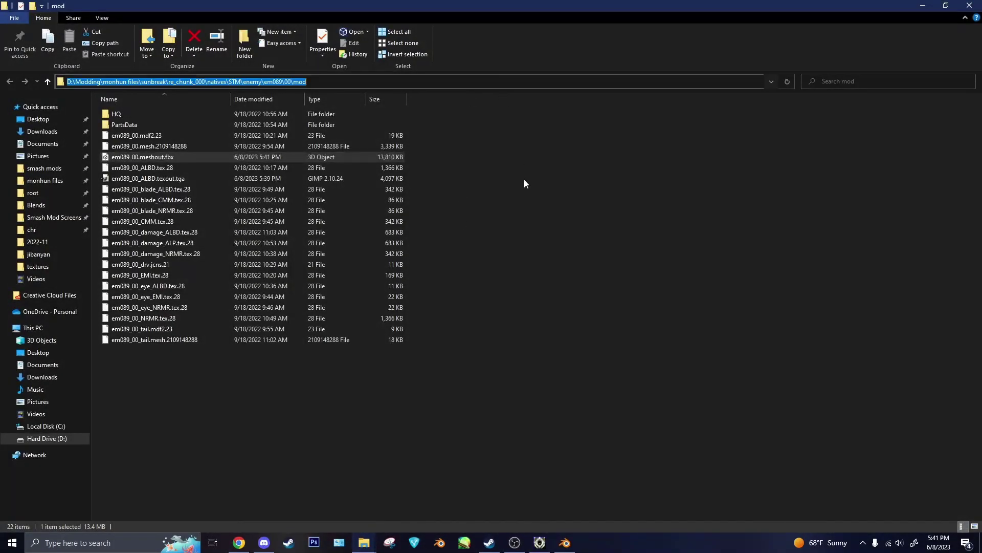
click(923, 5)
- Switch to Blender and import em089_00.meshout.fbx from the copied mod folder path as FBX
click(352, 171)
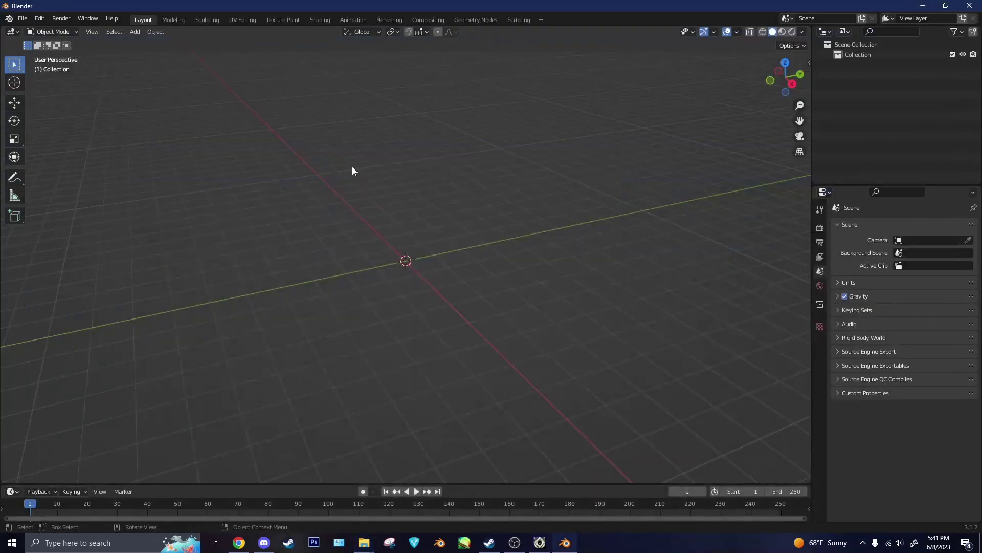
click(23, 19)
mouse_move(48, 158)
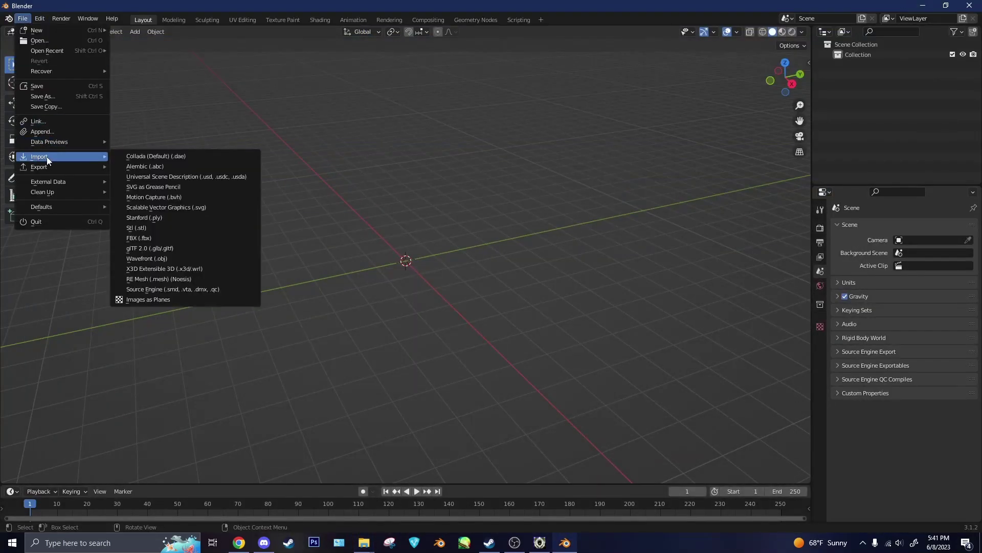
click(156, 240)
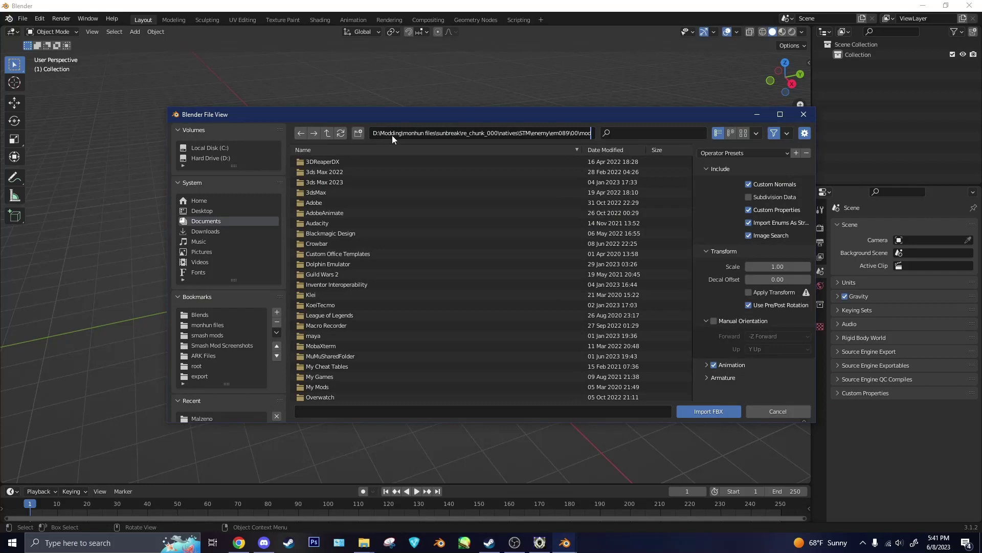
key(Return)
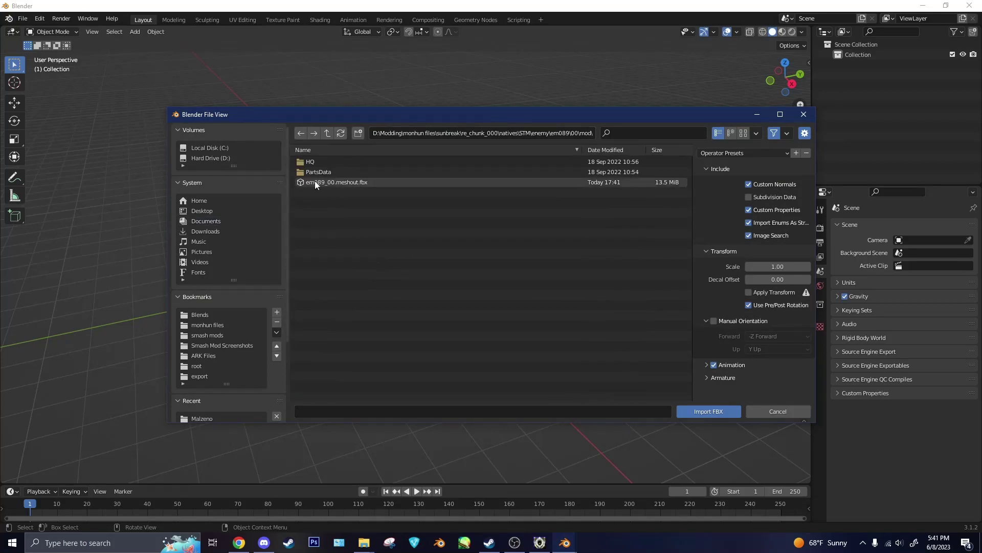
double_click(368, 183)
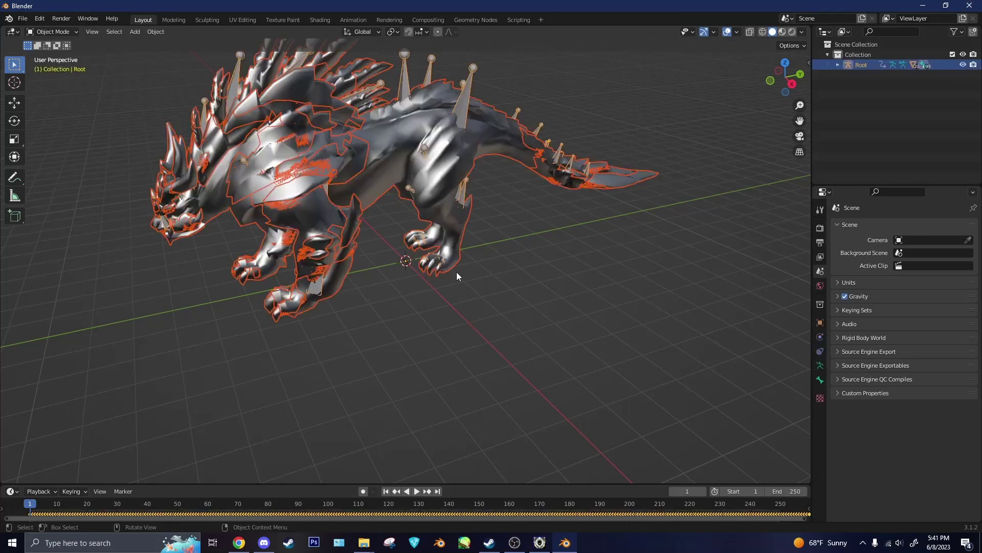
- Show the imported monster in right orthographic view and enlarge the timeline area
click(505, 290)
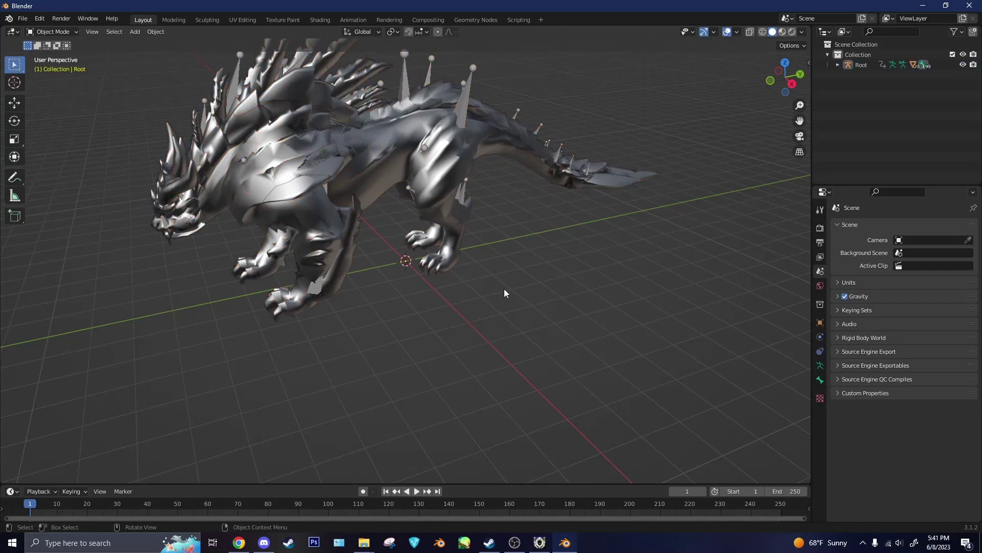
key(KP_3)
shift+middle_drag(443, 236, 480, 307)
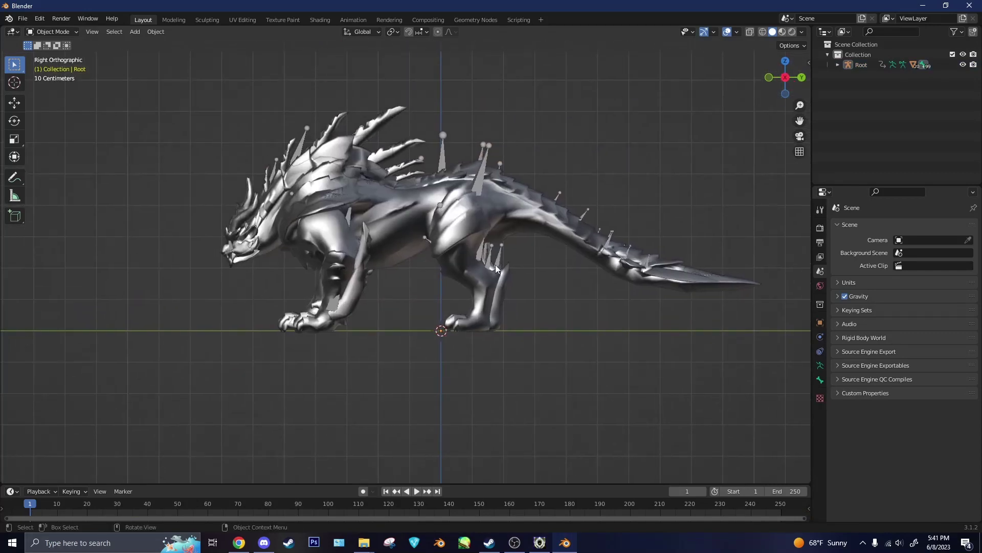
drag(489, 484, 482, 446)
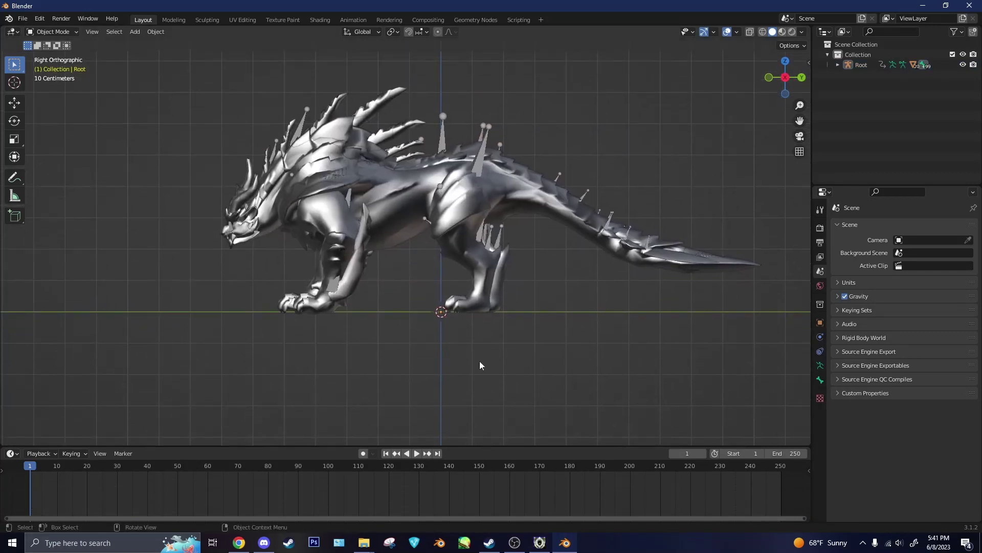
- Select the Root armature and bring its full range of keyframes into view in the timeline
click(510, 287)
scroll(502, 498, down, 12)
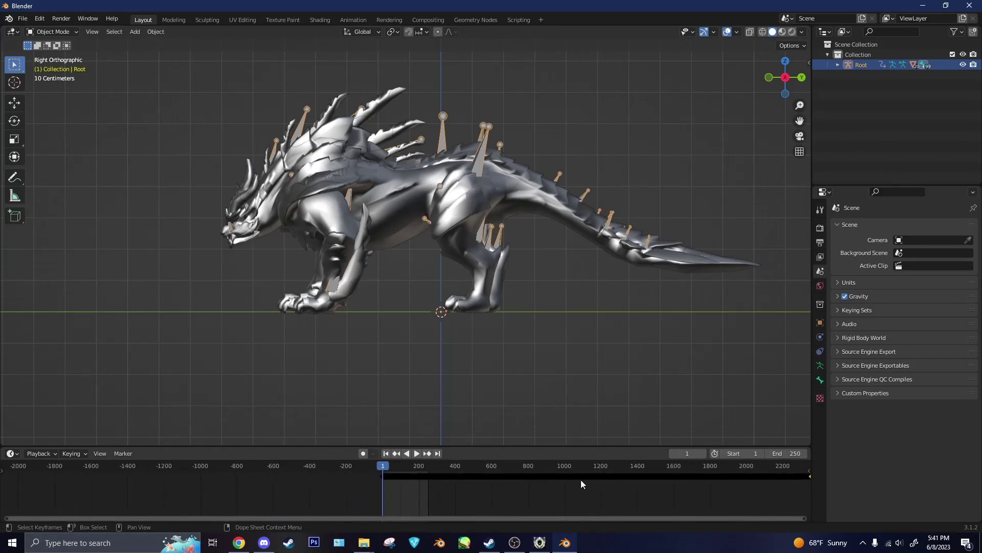
scroll(766, 495, down, 3)
middle_drag(766, 495, 493, 502)
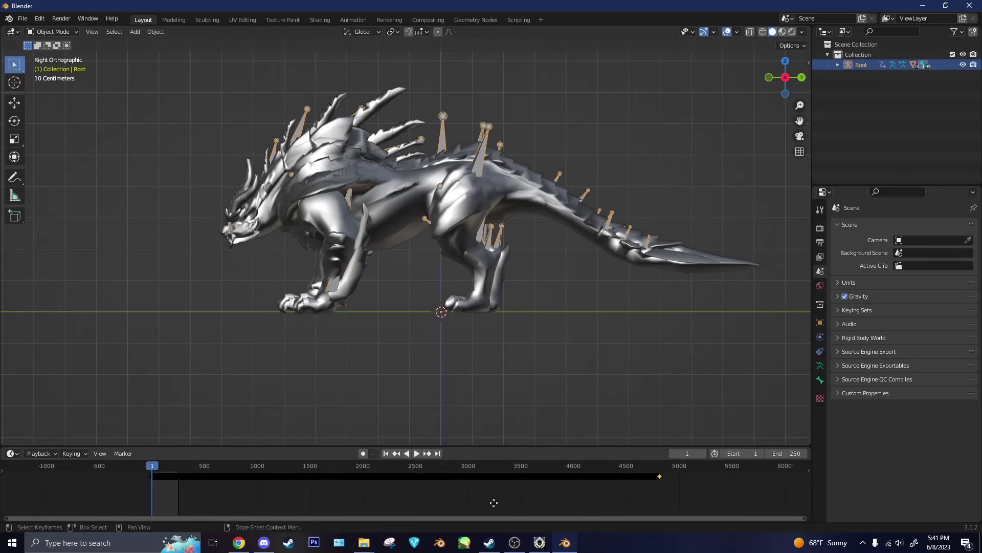
scroll(493, 504, down, 1)
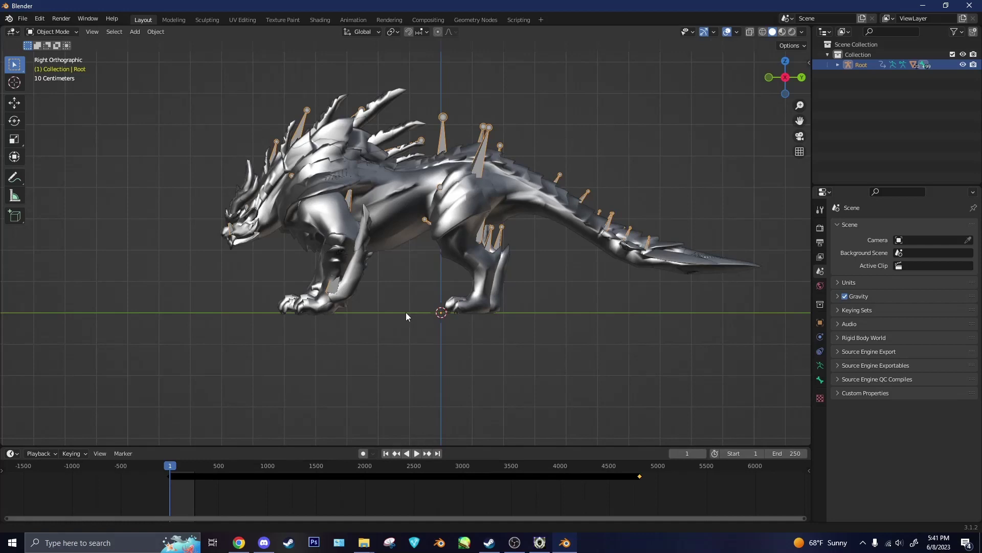
shift+middle_drag(406, 313, 394, 384)
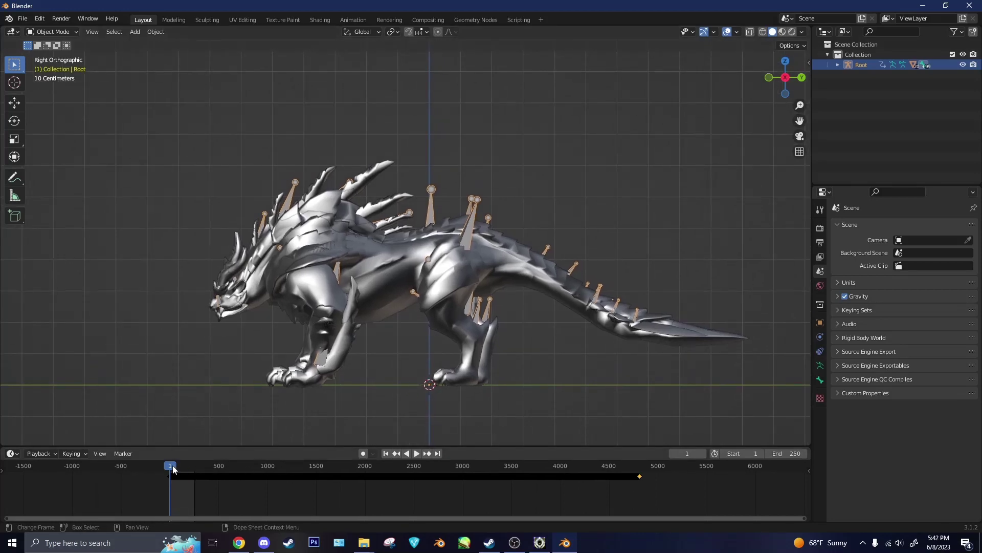
- Set the scene's end frame to 5000 and play the animation
key(space)
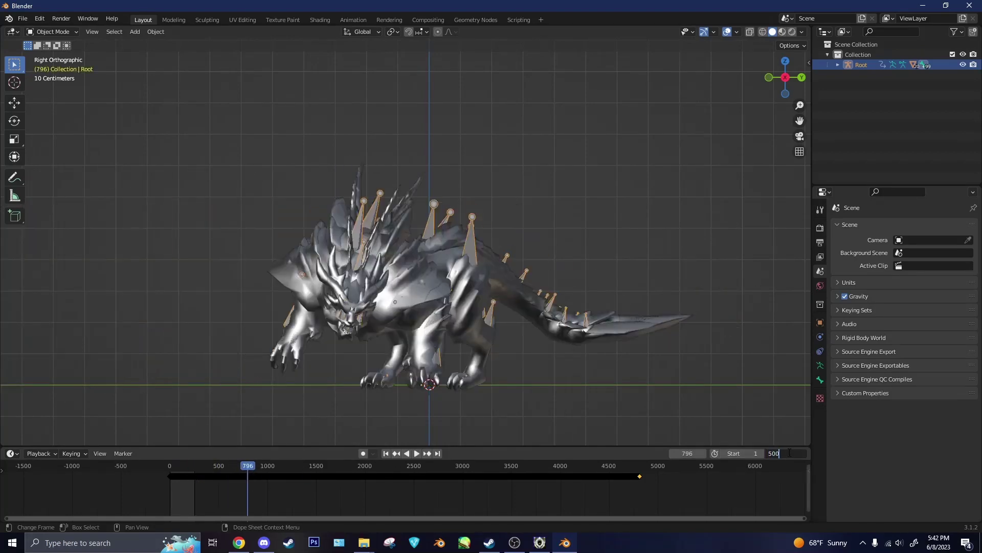
key(Return)
key(space)
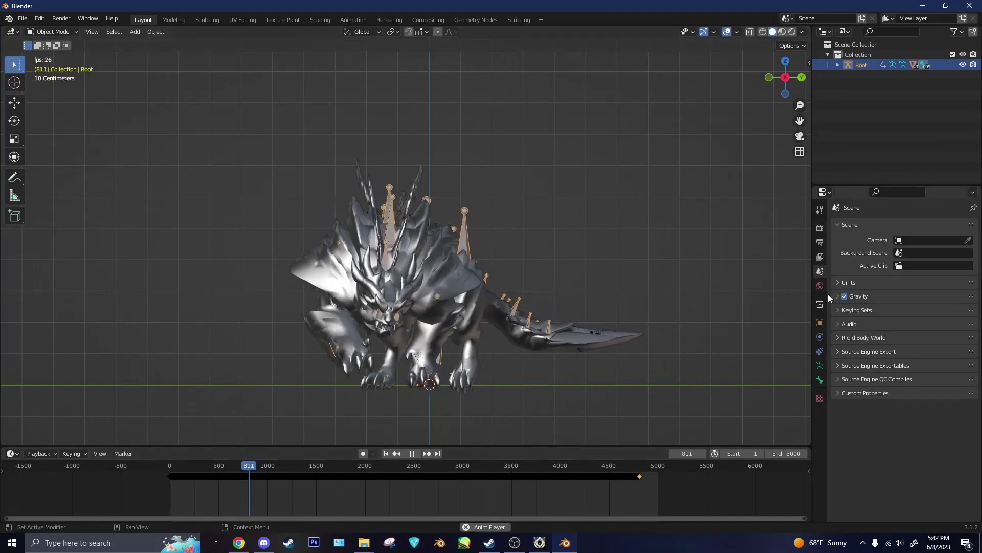
- Deselect the armature, set the output frame rate to 60 fps, and pause playback after watching the animation
click(52, 32)
click(642, 238)
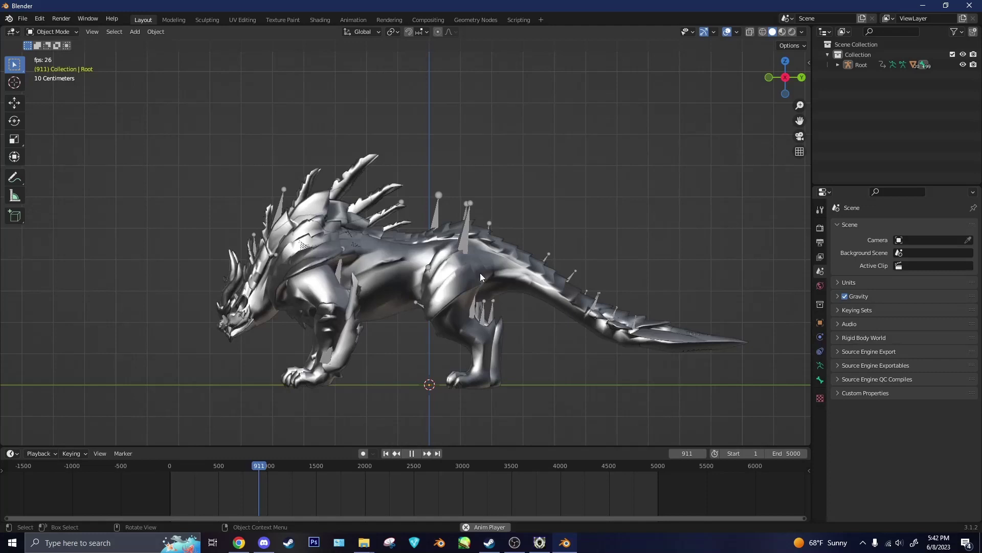
click(820, 228)
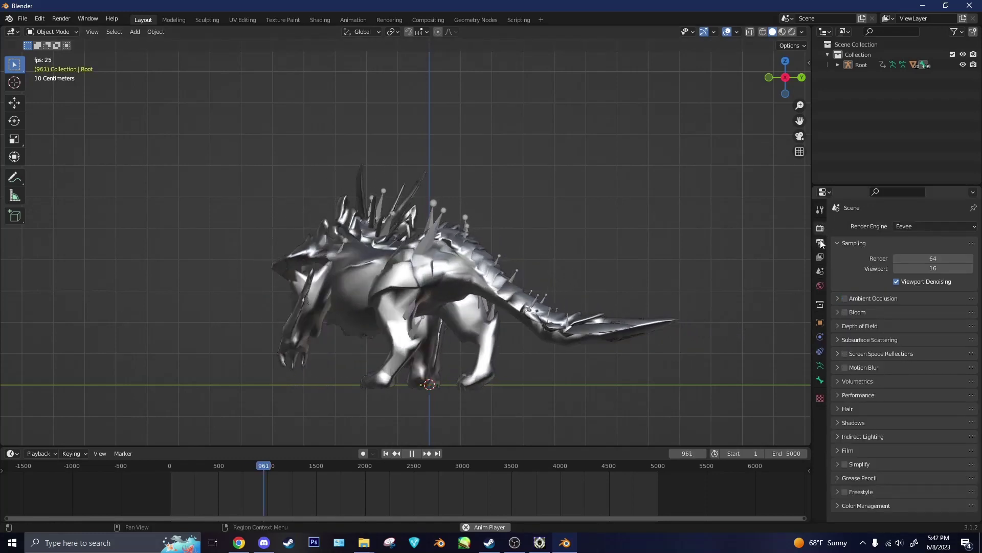
click(819, 243)
click(915, 320)
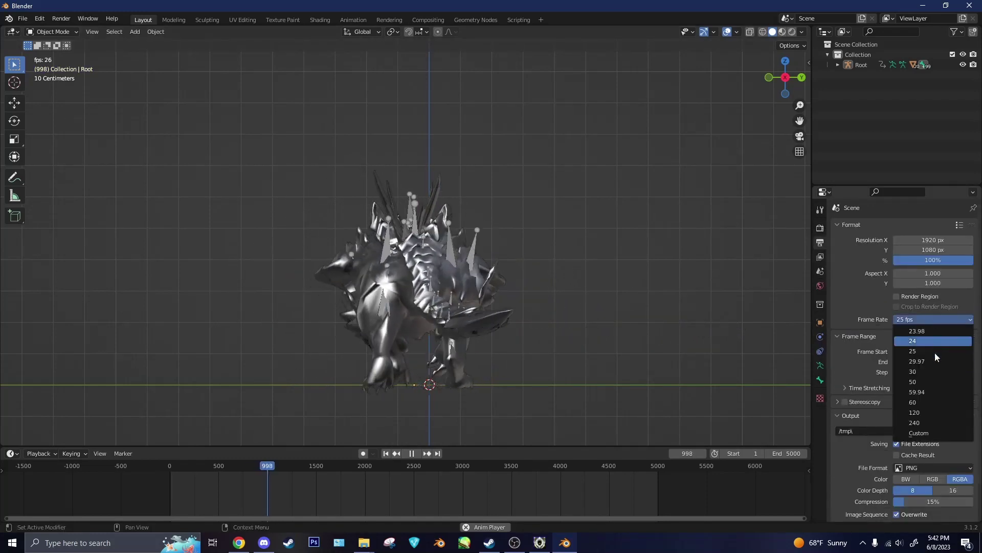
click(928, 404)
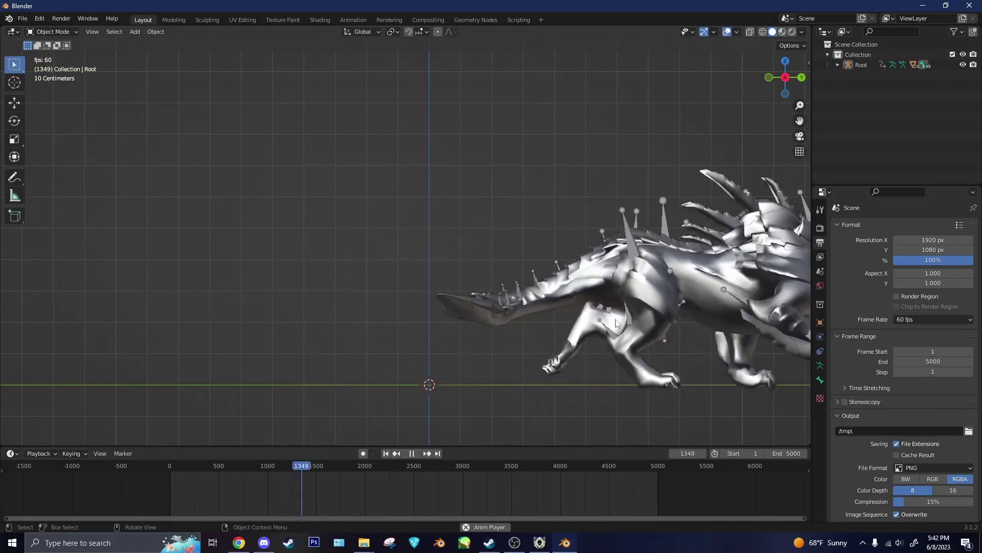
key(space)
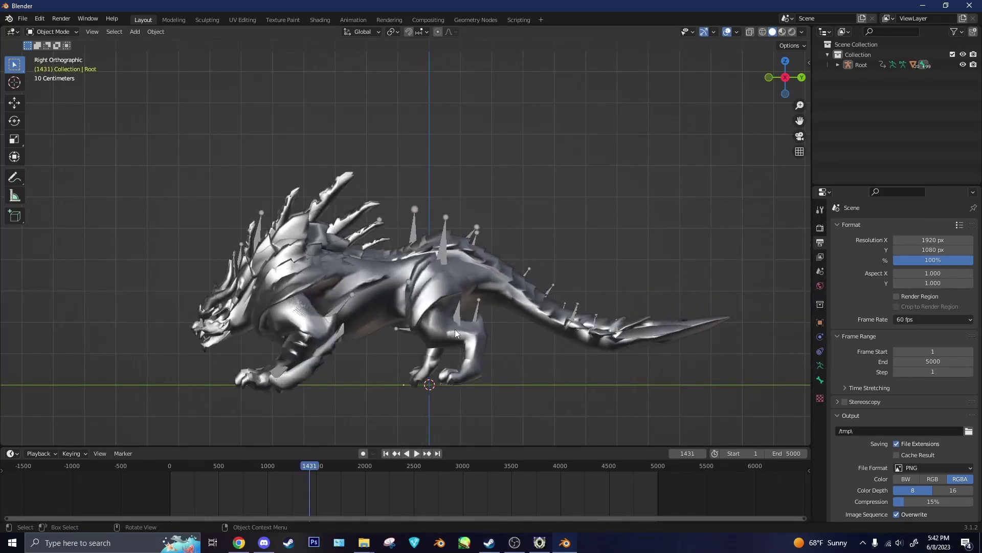
- Select the monster's main body mesh and turn the enlarged timeline area into a Shader Editor
middle_drag(456, 329, 569, 297)
key(KP_3)
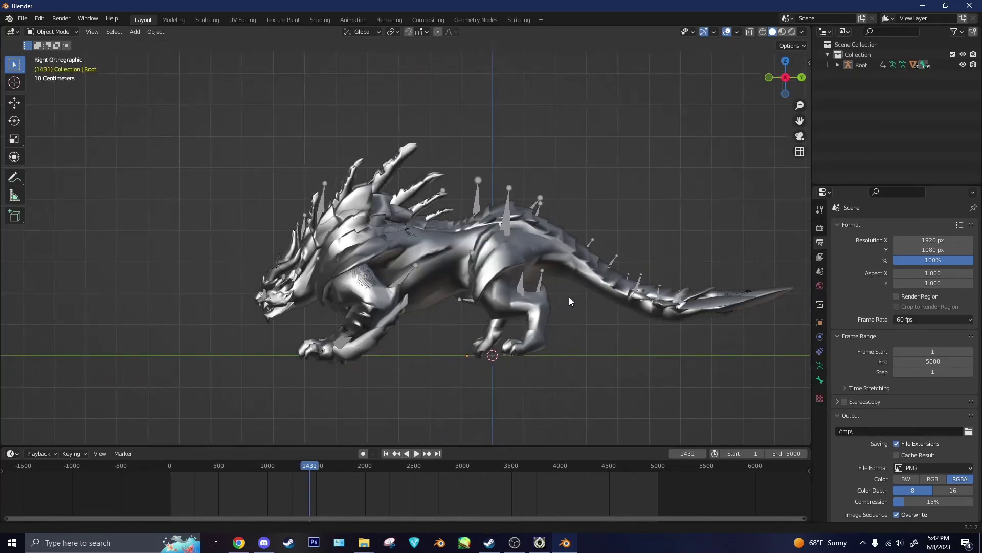
scroll(568, 301, up, 2)
click(487, 290)
drag(453, 441, 453, 319)
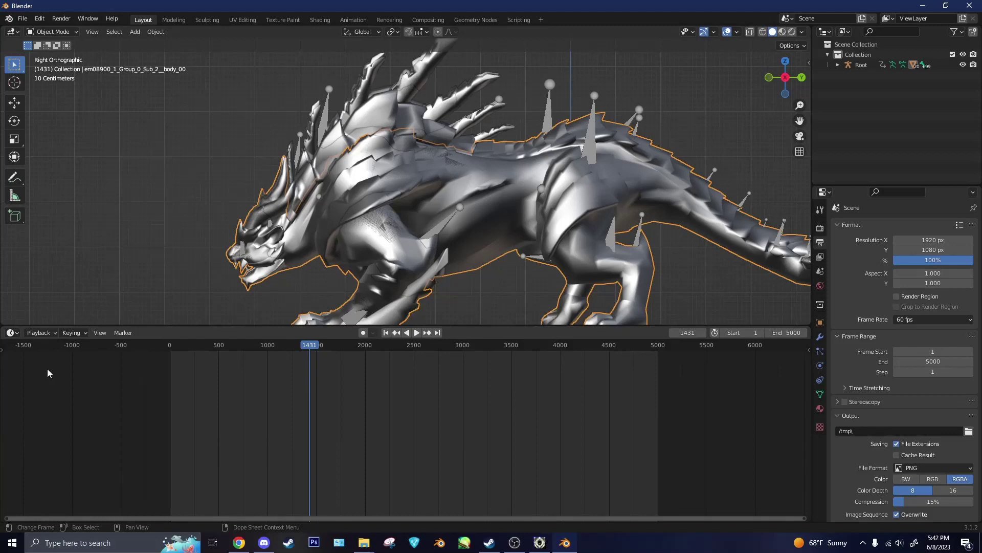
click(10, 333)
click(47, 429)
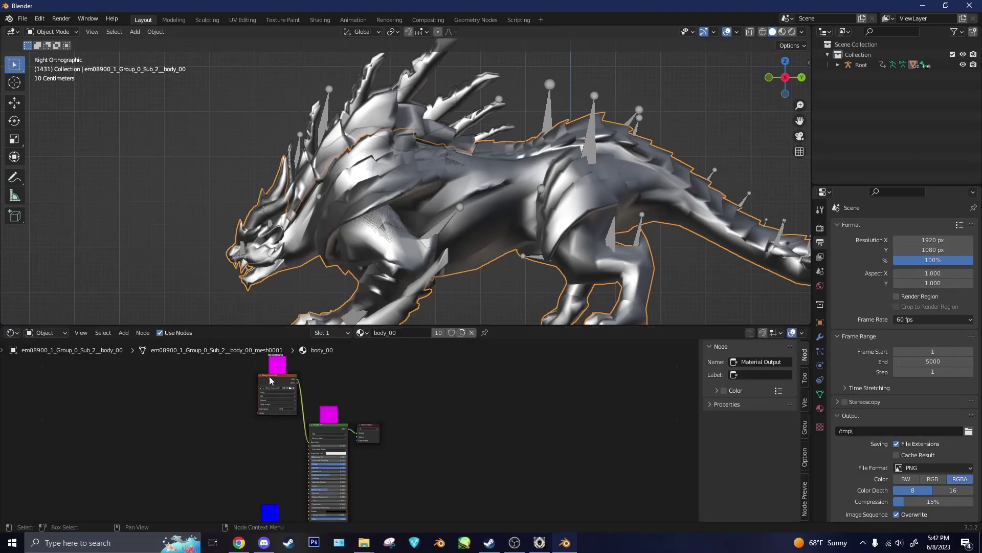
- Replace the body_00 material's missing image texture with em089_00_ALBD.texout.tga from the mod folder, connected to Base Color
key(Delete)
click(363, 542)
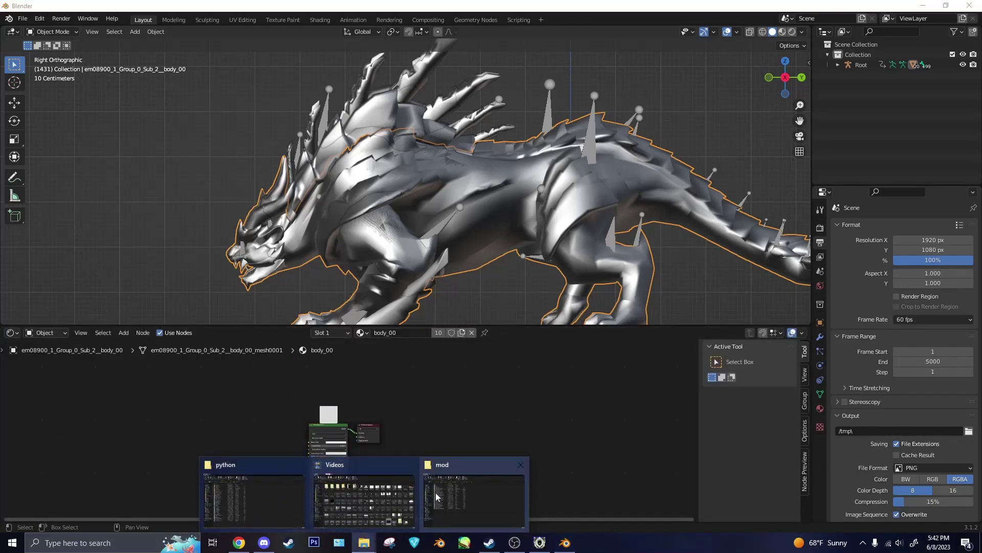
click(467, 490)
drag(619, 6, 717, 77)
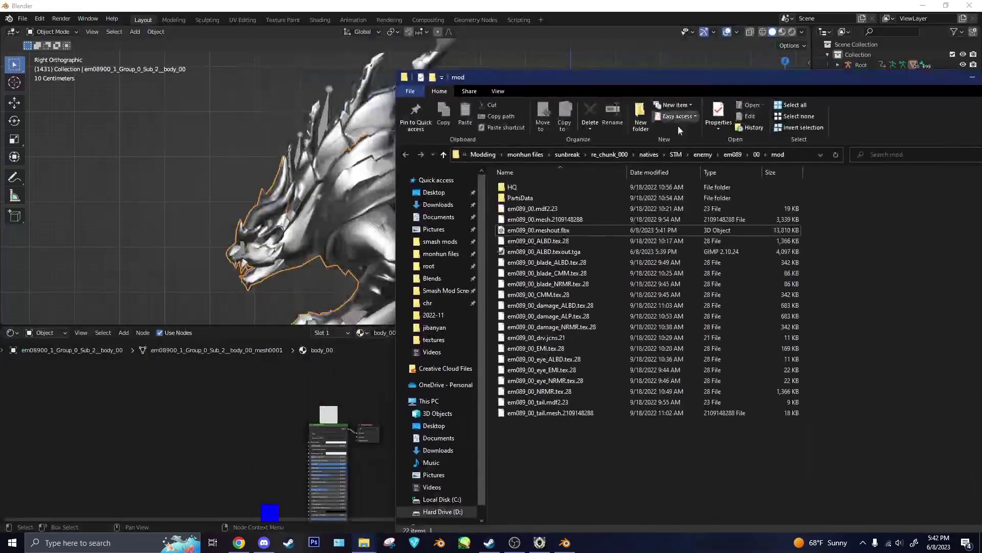
click(542, 252)
drag(543, 251, 273, 424)
scroll(276, 421, up, 3)
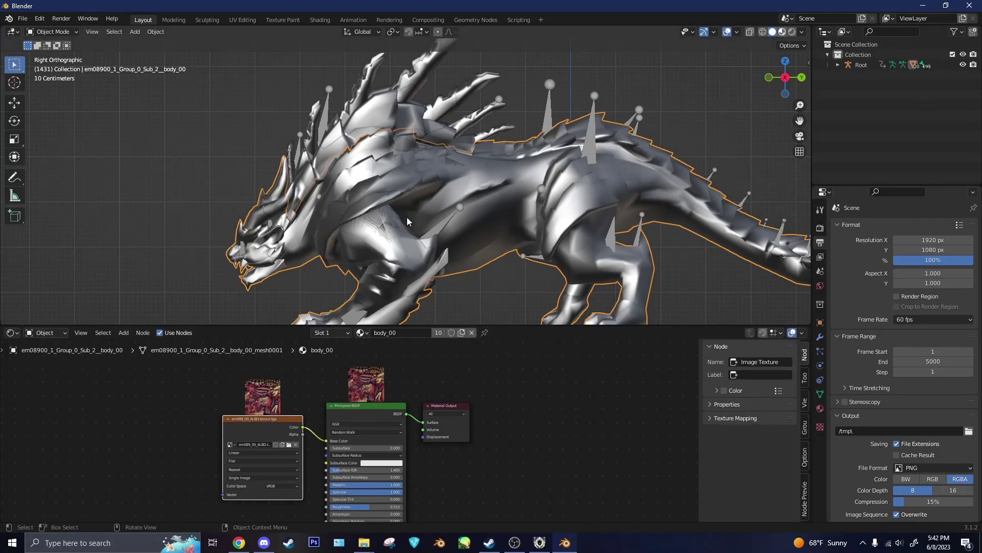
- Switch the viewport to Material Preview and inspect the textured monster from the front
key(z)
key(8)
mouse_move(404, 217)
middle_down()
mouse_move(576, 236)
mouse_move(482, 229)
middle_up()
scroll(576, 235, up, 3)
scroll(576, 235, down, 3)
- Select the mesh that uses the damage_blade material with Material Utilities and delete it
key(shift+q)
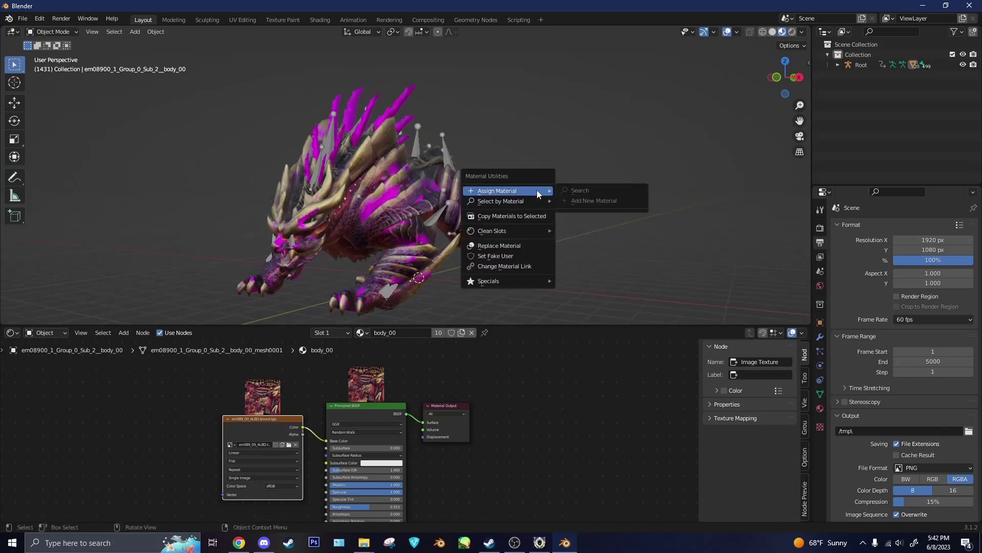
click(572, 204)
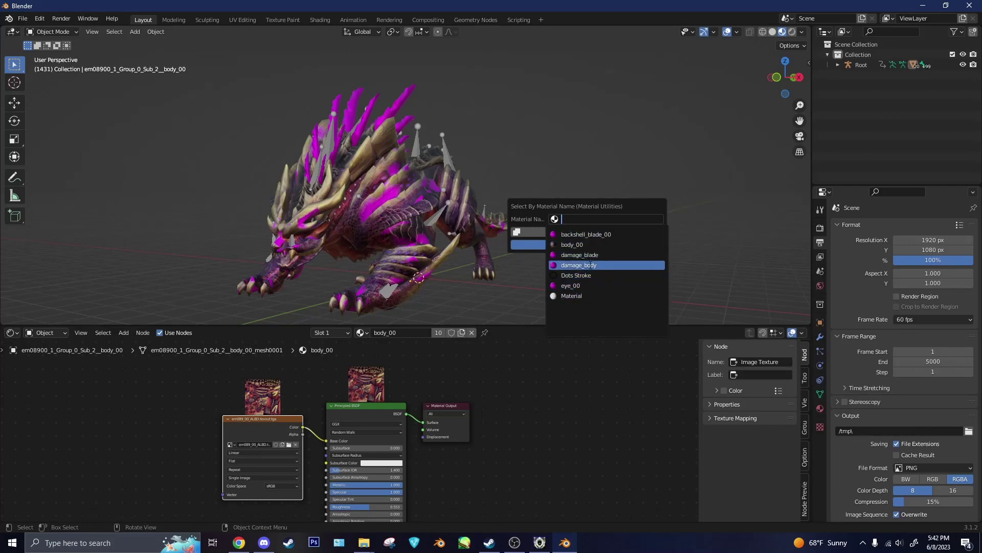
click(590, 254)
click(603, 246)
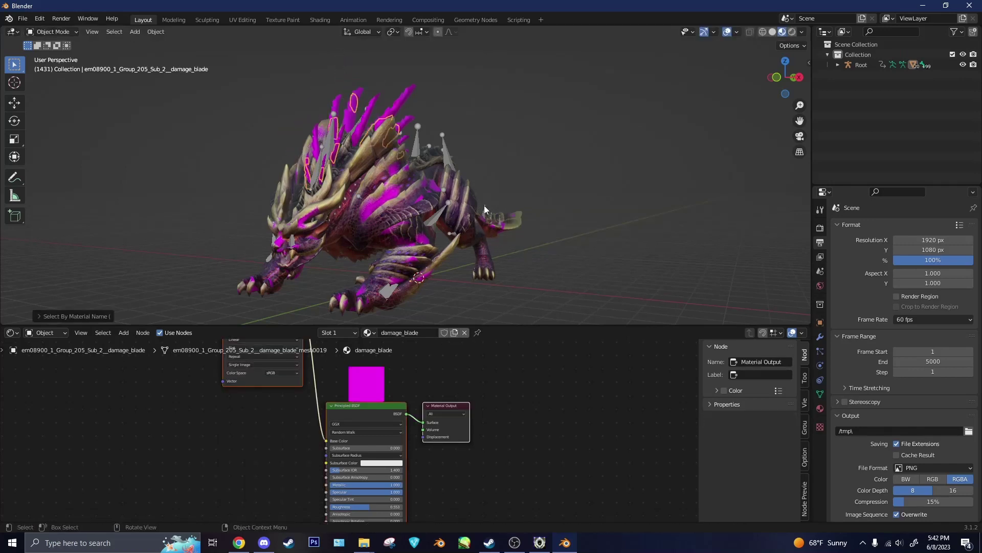
key(Delete)
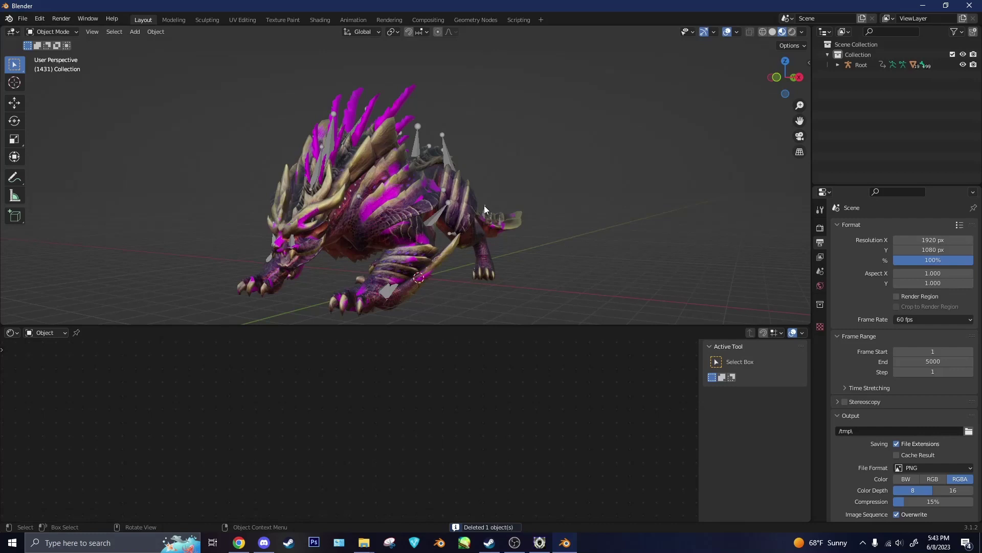
- Select all meshes that use the damage_body material with Material Utilities and delete them
key(shift+q)
mouse_move(484, 205)
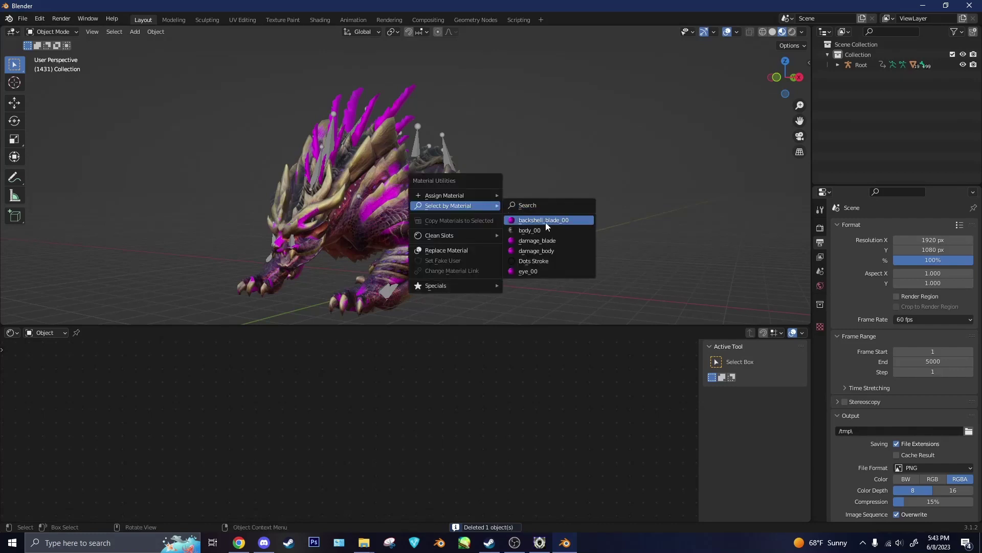
click(553, 251)
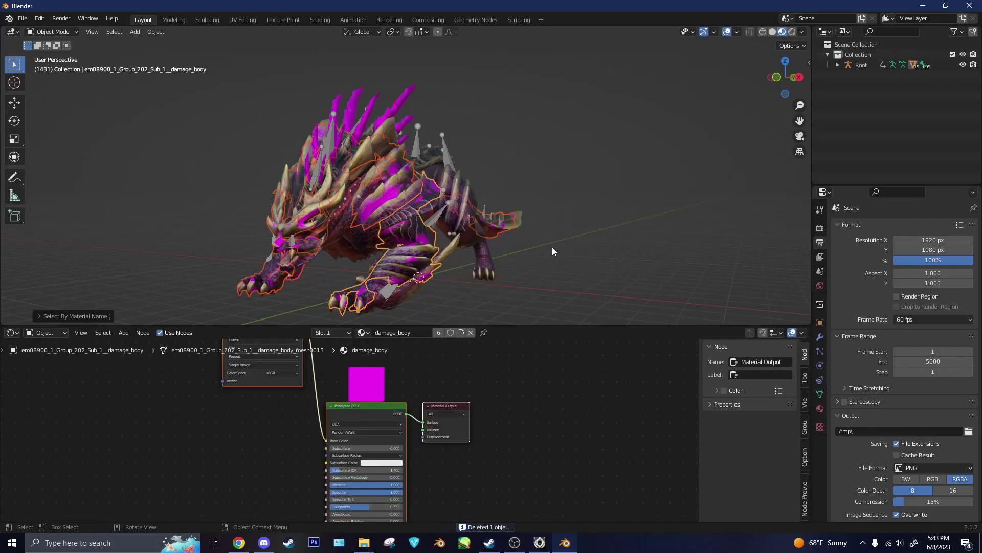
key(Delete)
- Hide the Root armature and frame the textured monster in right orthographic view
scroll(379, 248, up, 10)
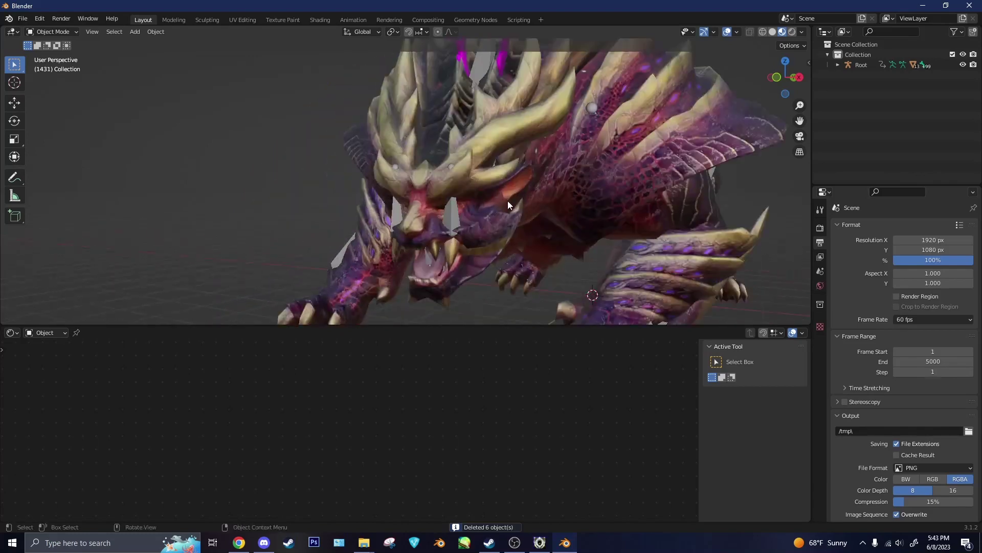
click(434, 219)
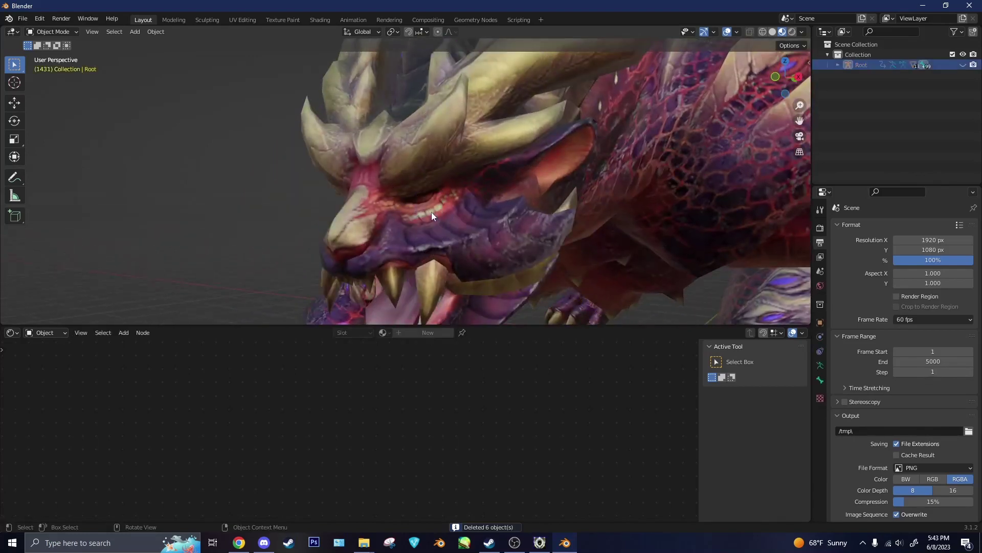
key(KP_3)
key(KP_Decimal)
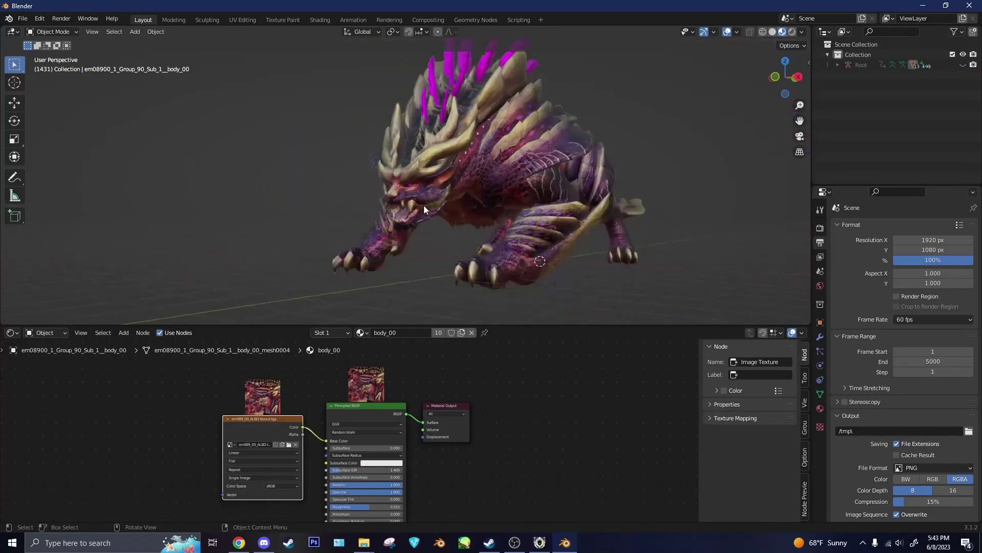
key(KP_3)
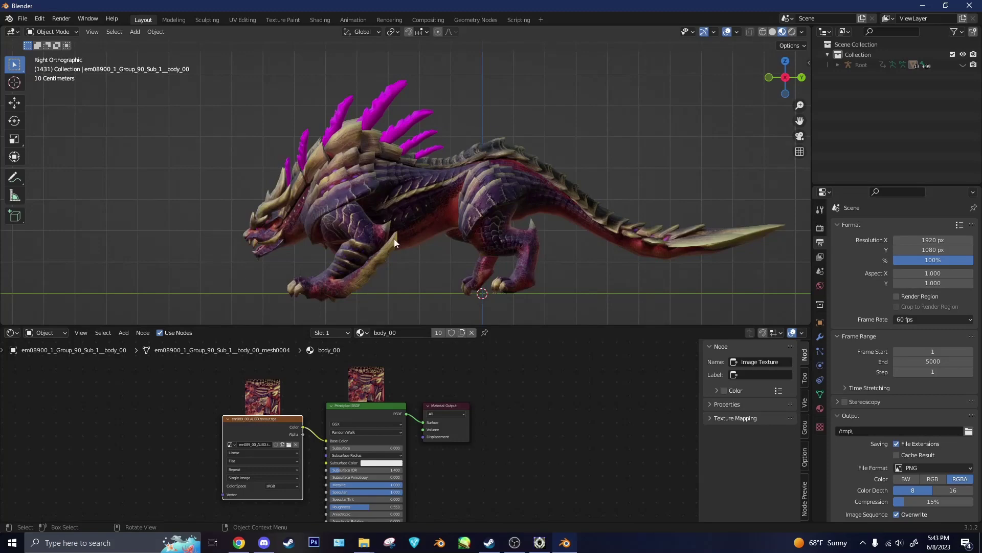
- Inspect the textured monster and its magenta back spikes from a front three-quarter perspective
scroll(355, 204, up, 4)
middle_drag(356, 206, 562, 180)
scroll(353, 259, down, 6)
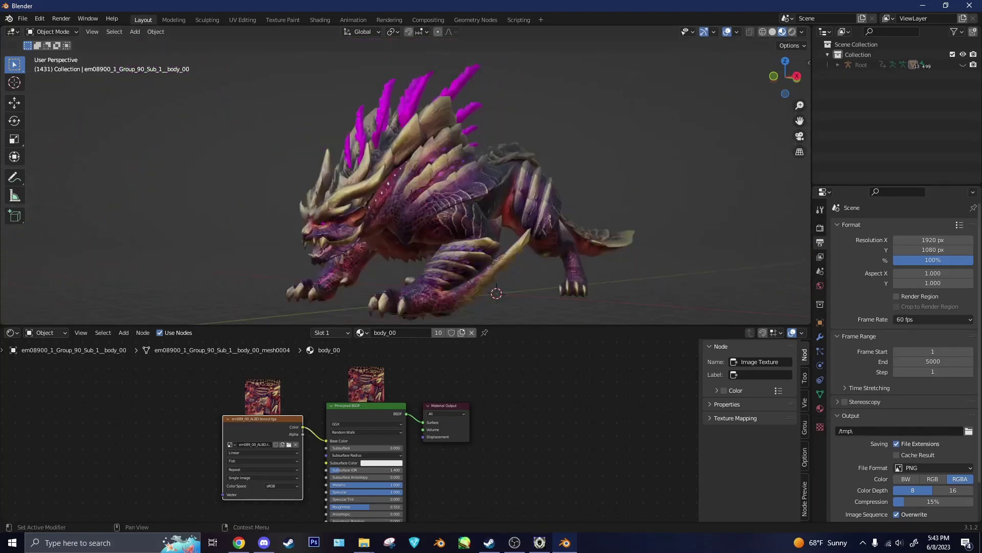
mouse_move(390, 542)
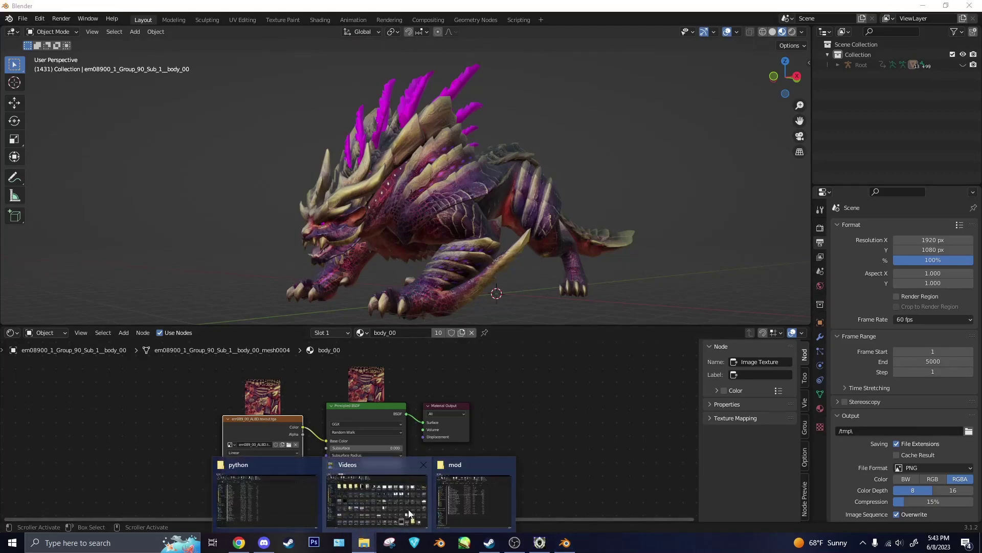
click(376, 492)
click(565, 542)
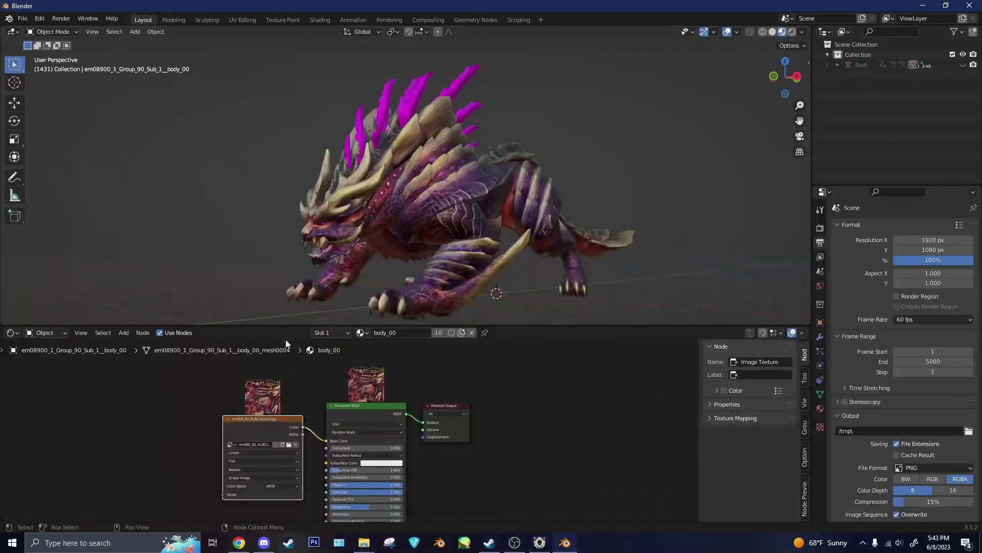
- Frame the eye mesh that uses the eye_00 material and inspect the textured head around it
click(364, 542)
drag(512, 250, 225, 403)
click(124, 211)
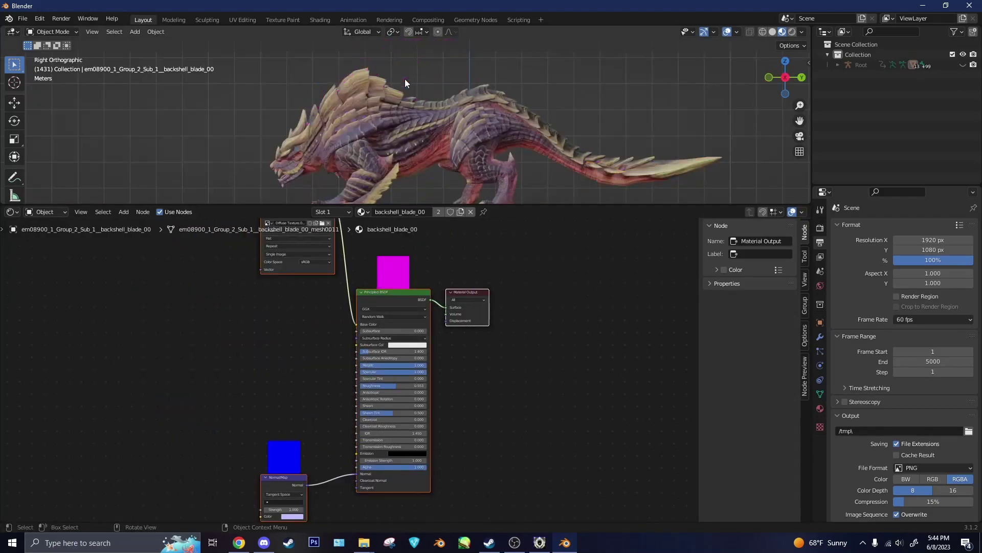
key(KP_Decimal)
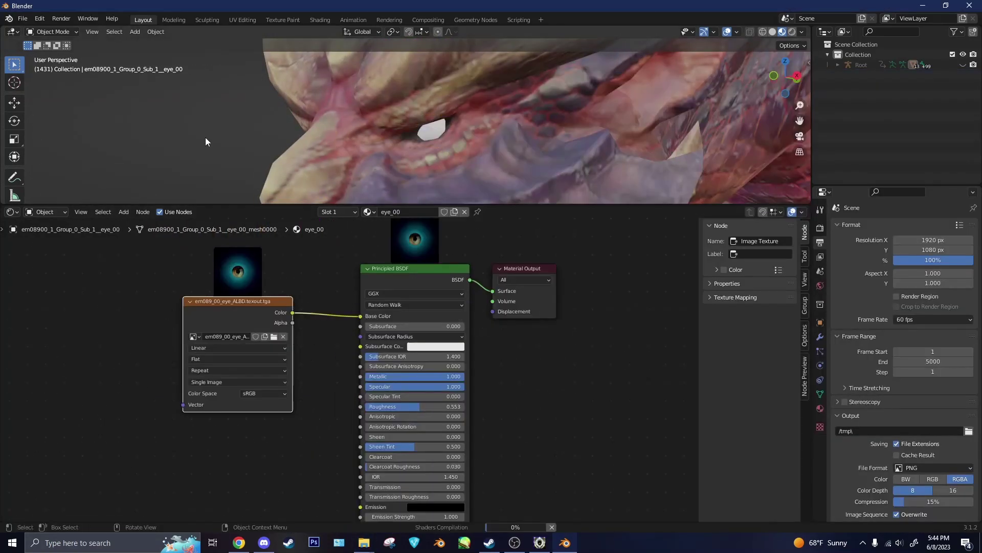
scroll(378, 171, down, 6)
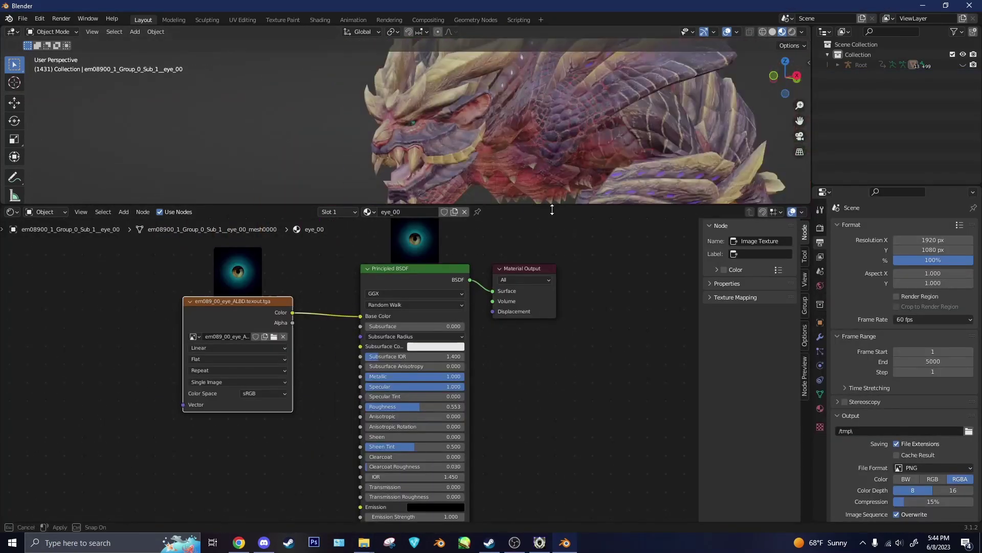
- Enlarge the 3D viewport and inspect the whole textured monster in right orthographic view
drag(552, 210, 495, 463)
middle_drag(492, 340, 434, 342)
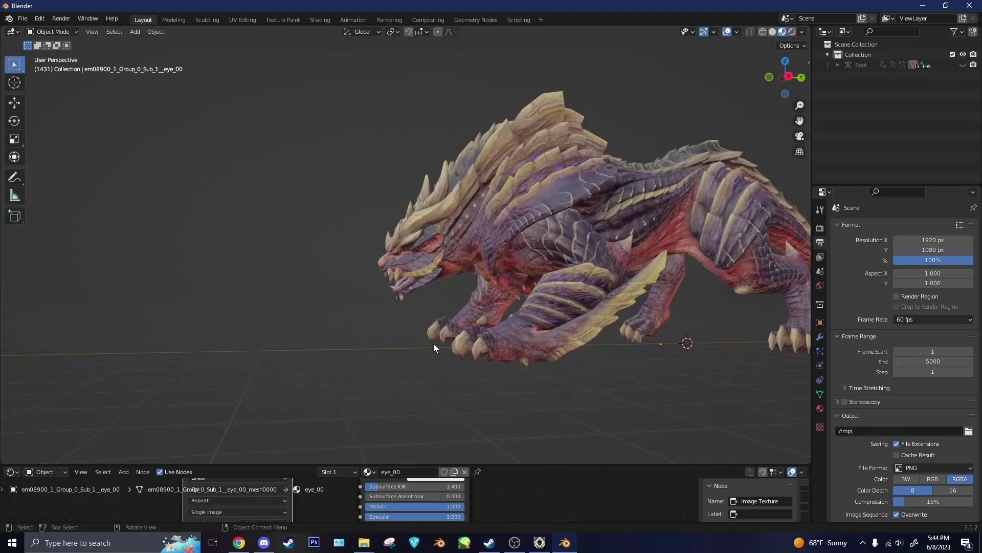
key(KP_3)
scroll(432, 327, up, 3)
- Select the body mesh and examine how its body_00 material connects the ALBD and NRMR textures to the Principled BSDF
click(416, 306)
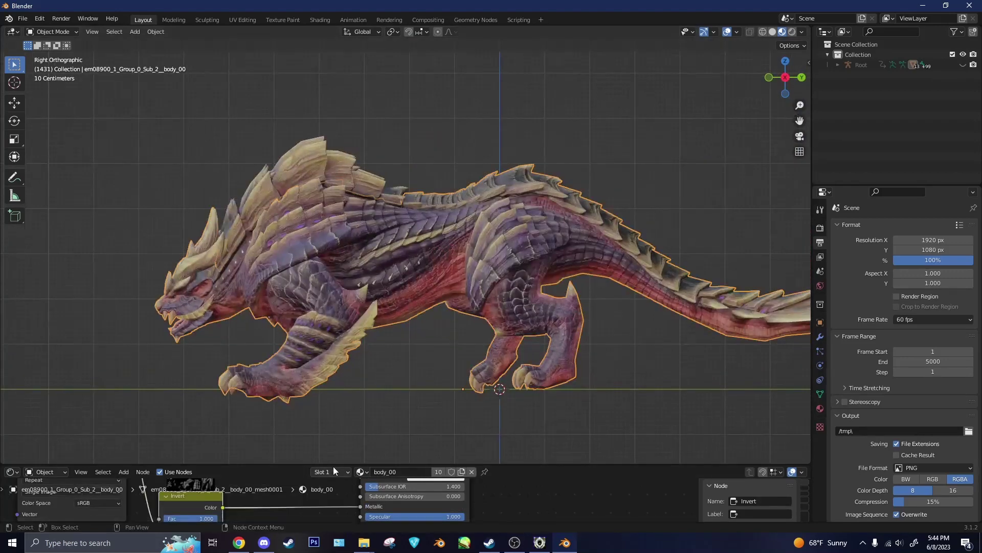
drag(333, 464, 335, 256)
middle_drag(238, 309, 335, 376)
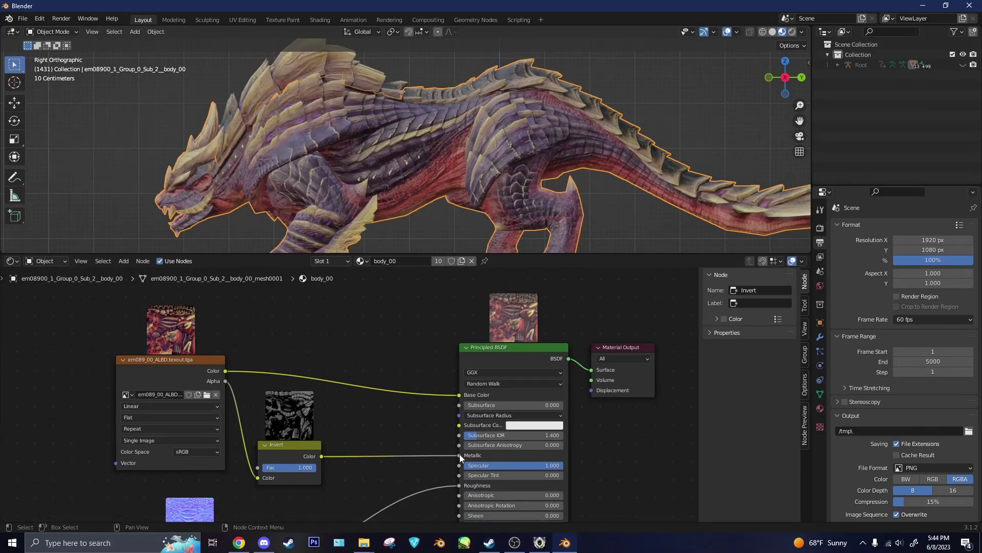
scroll(345, 428, down, 5)
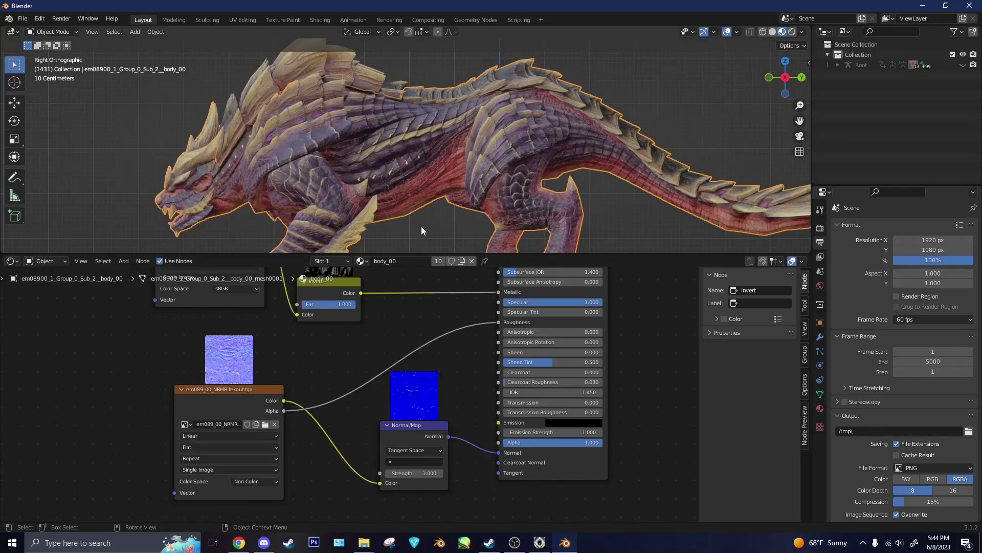
- Set the em089_00_NRMR texture's color space to sRGB and inspect the body's shading up close
middle_drag(229, 190, 302, 190)
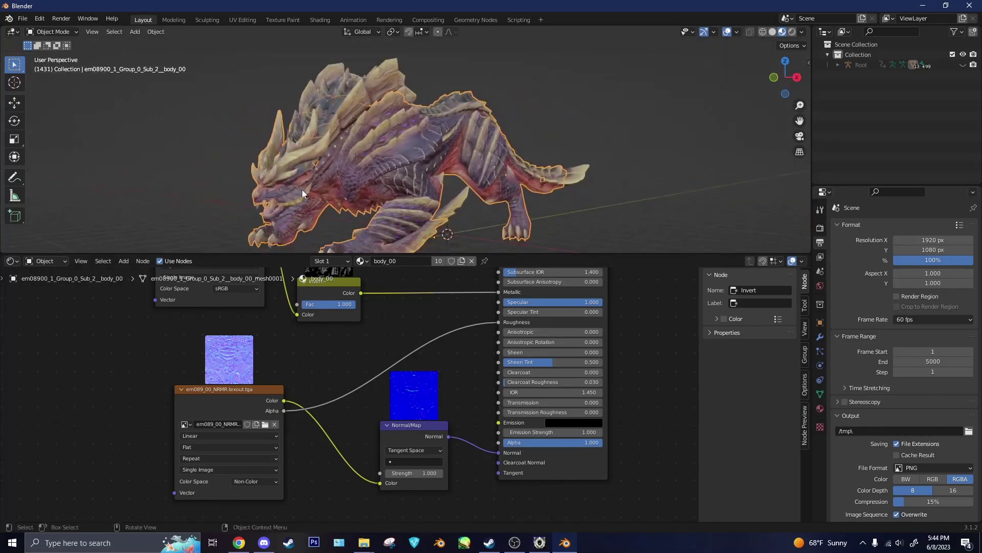
click(573, 204)
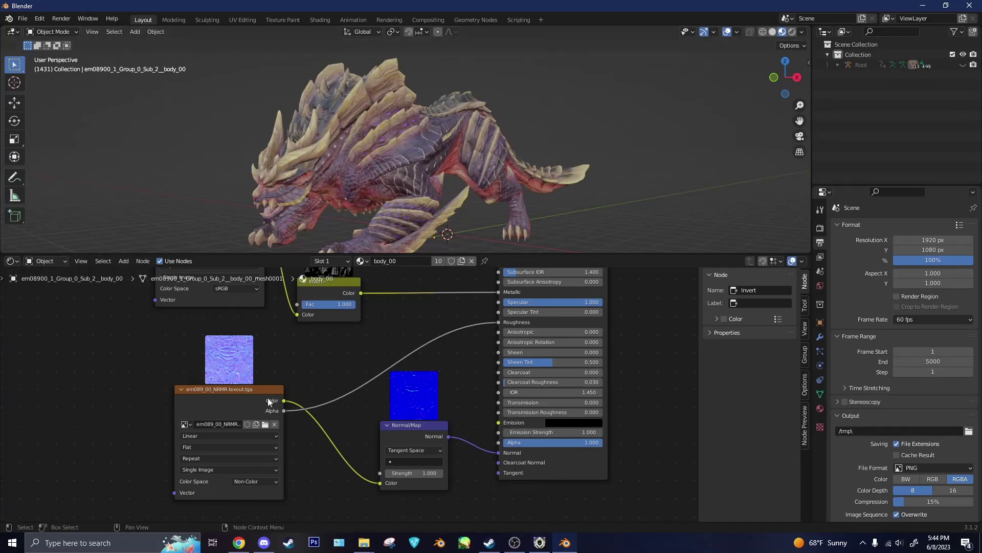
click(248, 495)
click(246, 483)
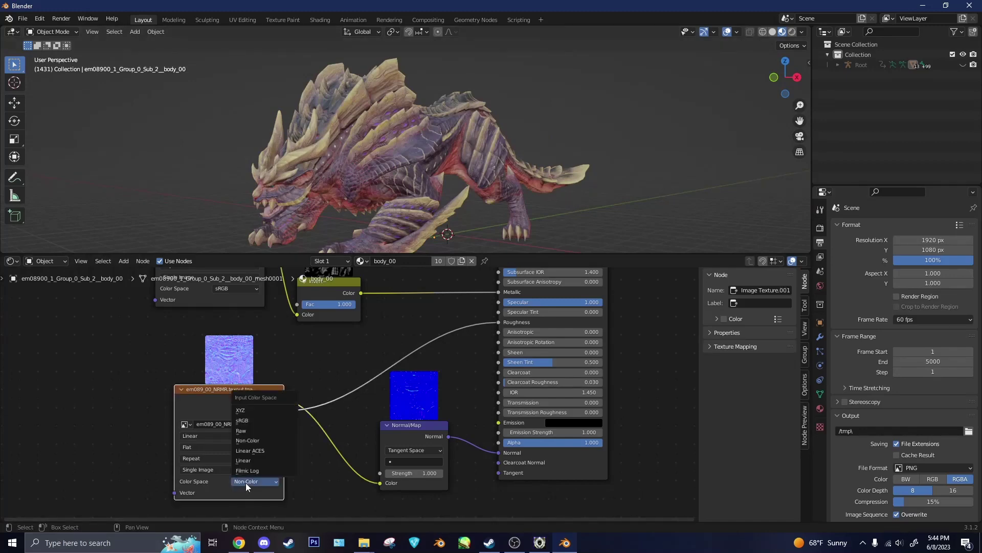
click(249, 420)
scroll(427, 147, up, 8)
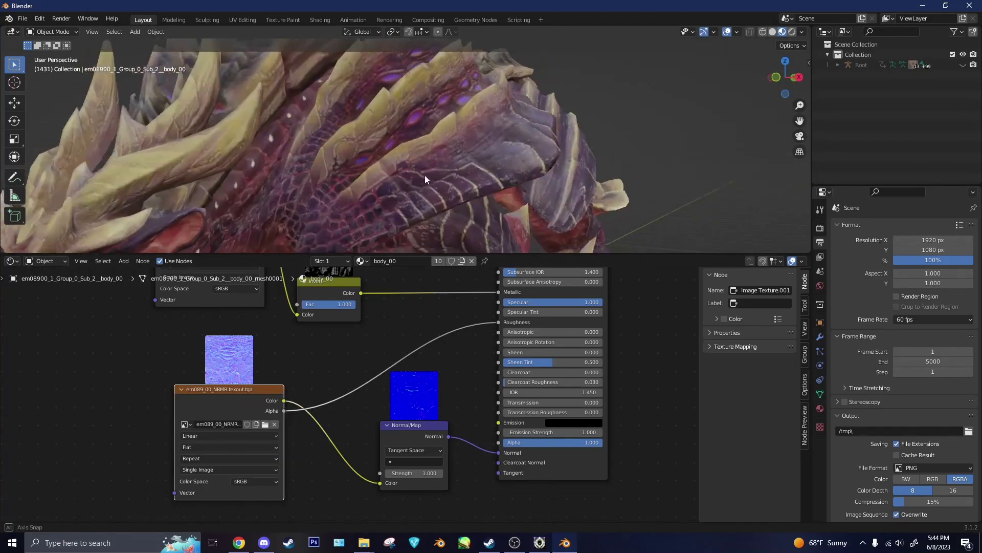
middle_drag(405, 193, 312, 224)
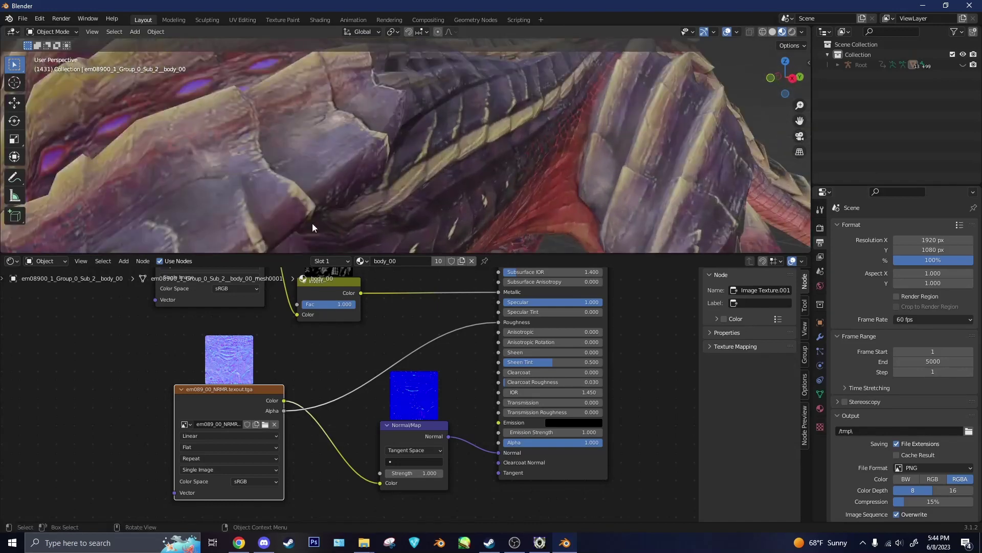
- Set the em089_00_NRMR texture's color space back to Non-Color and check the whole monster
click(247, 481)
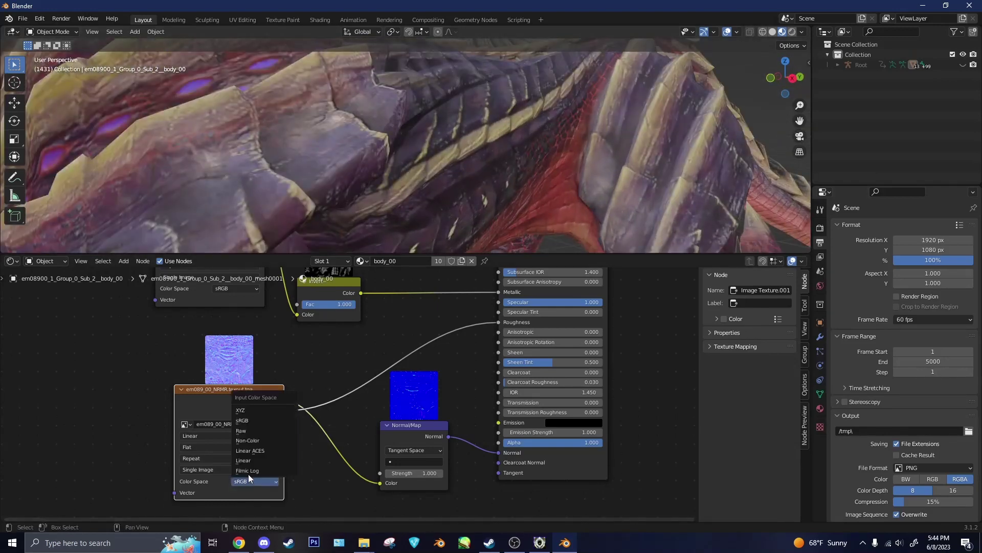
click(253, 441)
scroll(284, 198, down, 10)
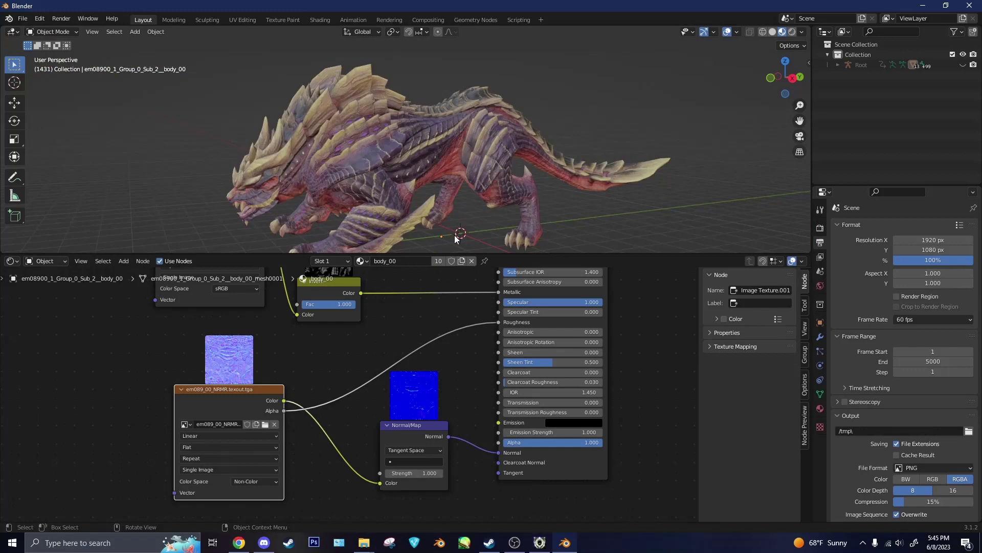
- Play the monster's animation in right orthographic view and inspect it from the front in an enlarged viewport
key(KP_3)
key(KP_5)
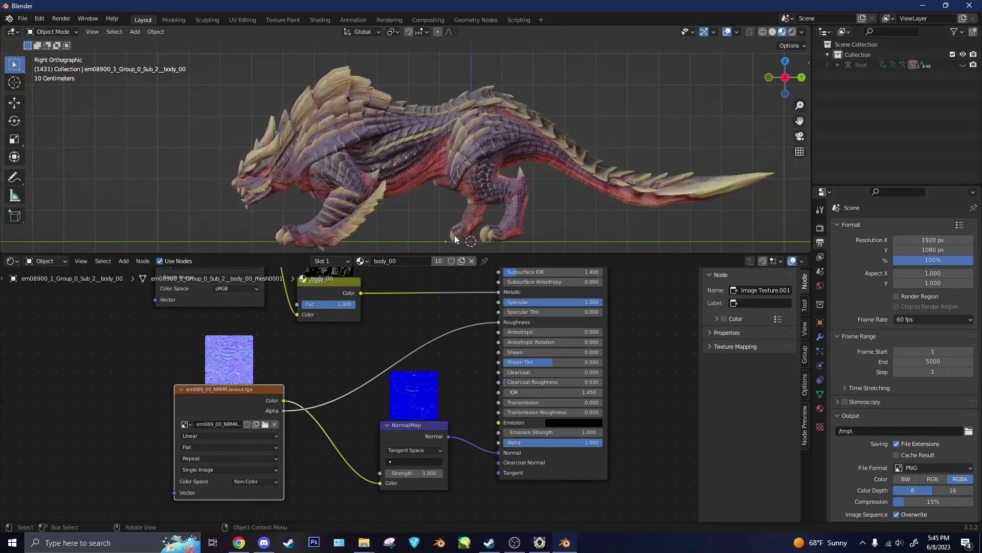
key(space)
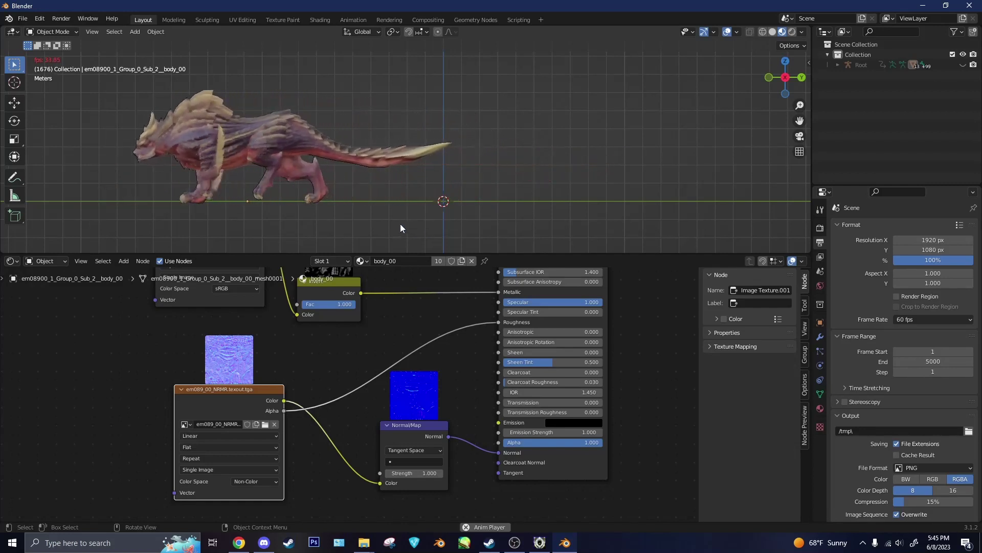
middle_drag(284, 192, 407, 198)
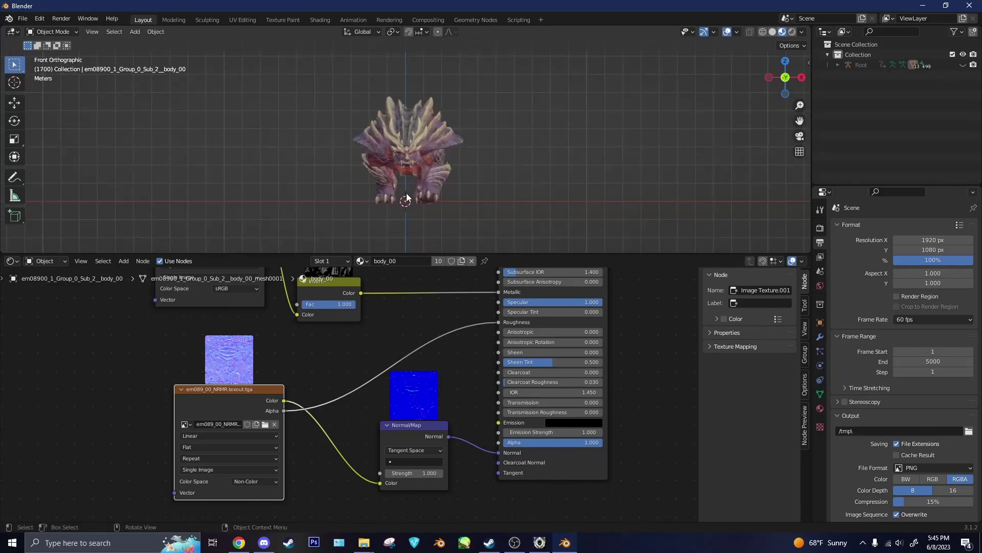
key(KP_1)
scroll(406, 192, up, 2)
drag(541, 255, 516, 354)
middle_drag(507, 261, 524, 276)
- Play the animation of the Valstrax model in right orthographic view
key(KP_3)
scroll(455, 256, down, 1)
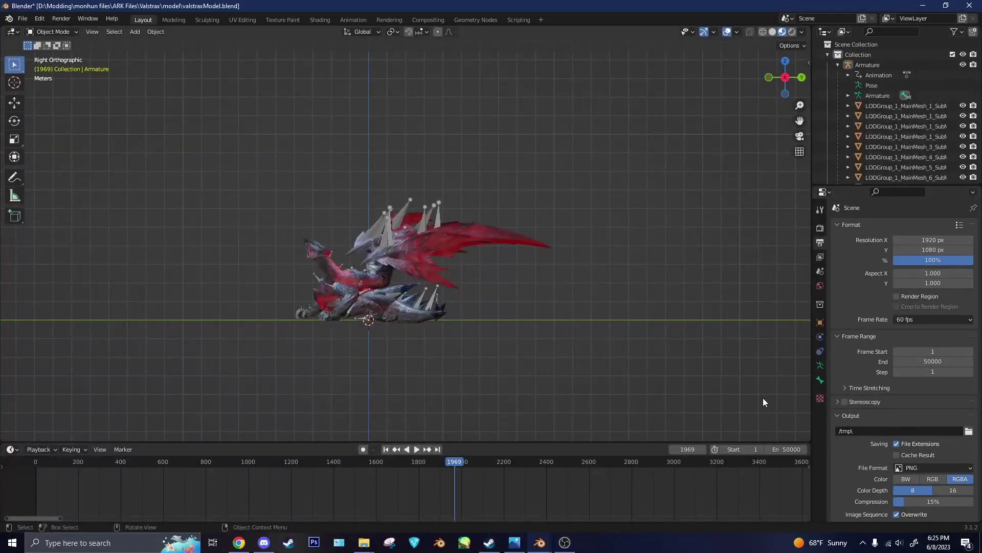
key(space)
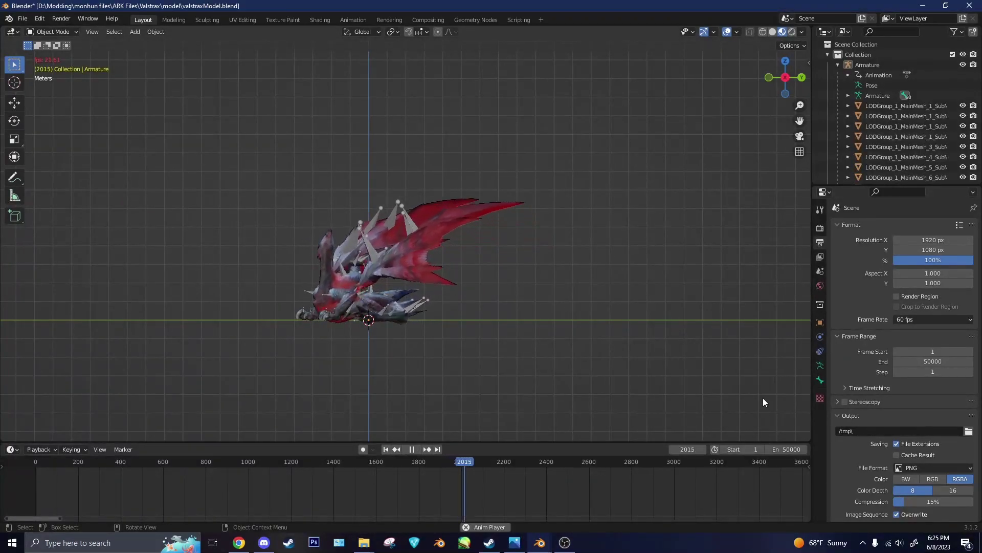